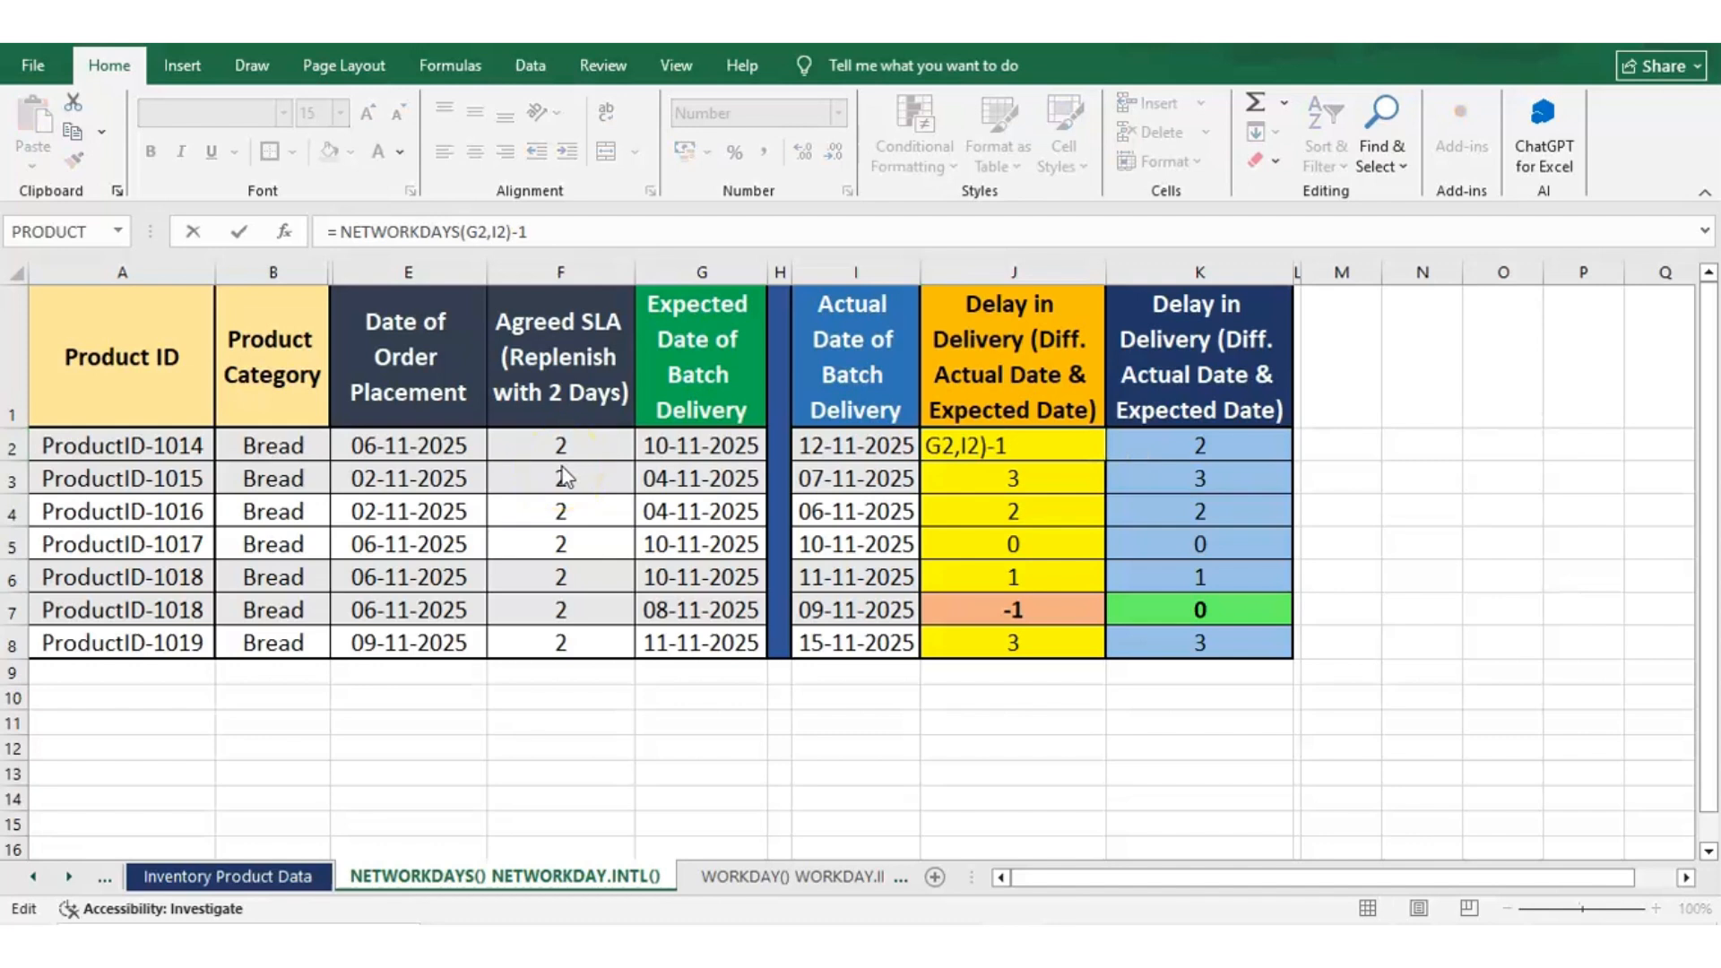
Examine the NETWORKDAYS formula in J2, including its start-date and end-date arguments, and leave it unchanged
key("Return")
left_click(1085, 442)
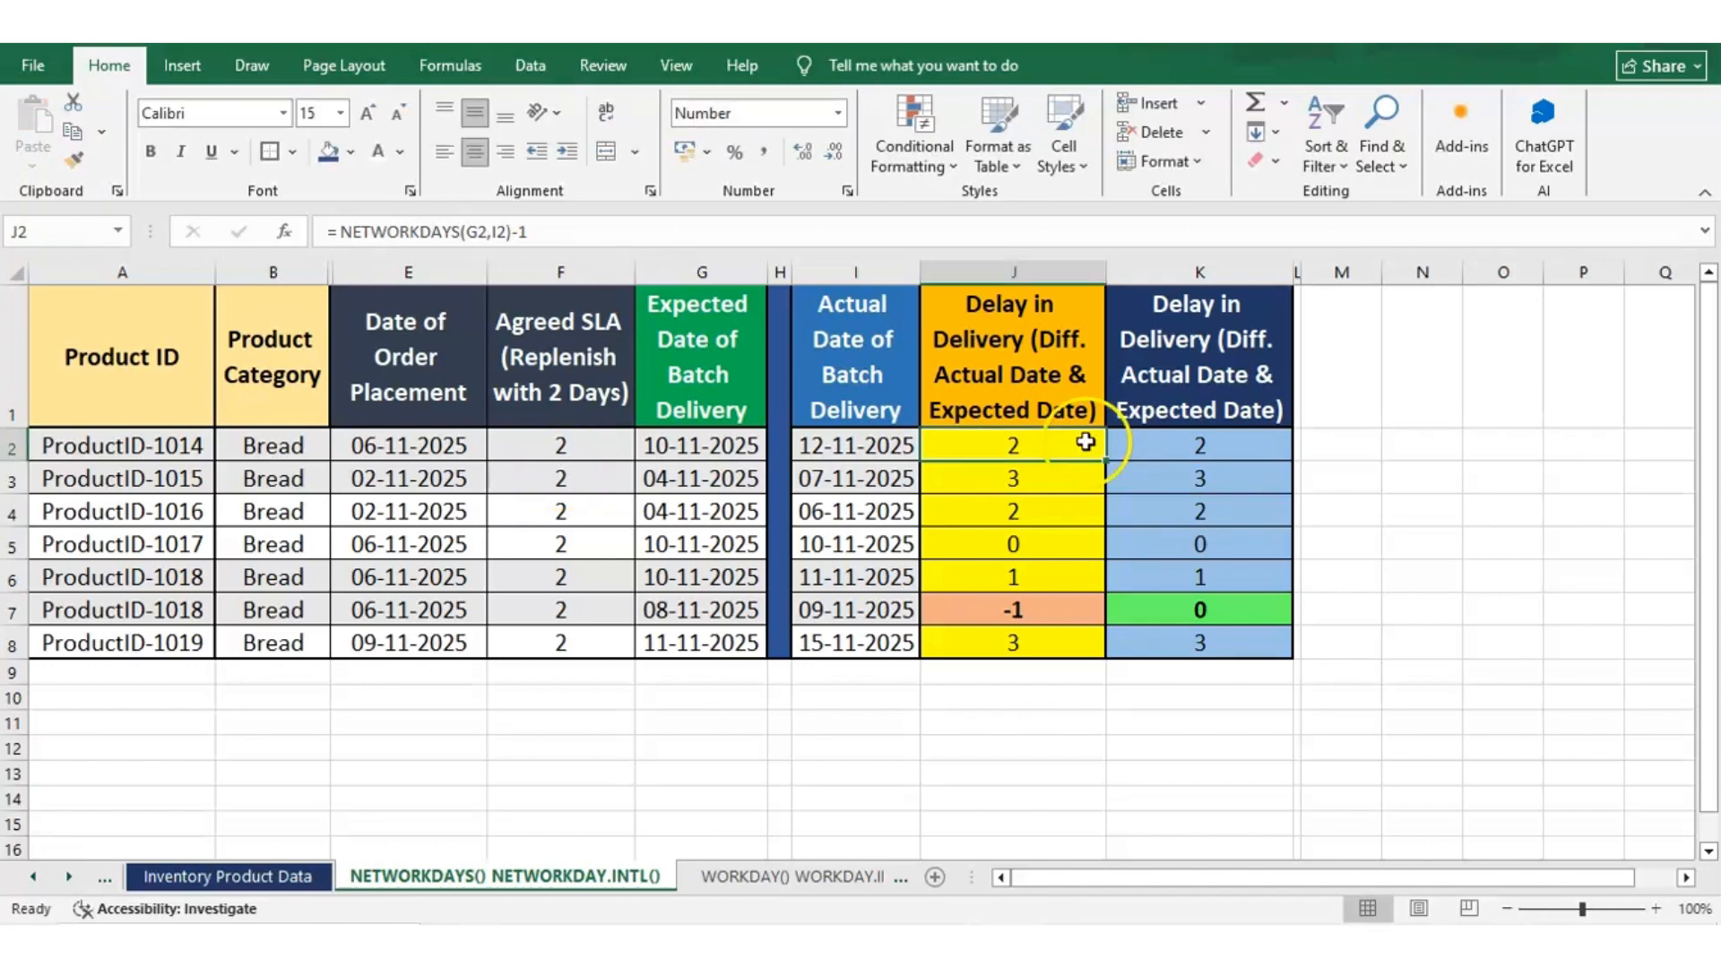
left_click(331, 229)
left_click(342, 229)
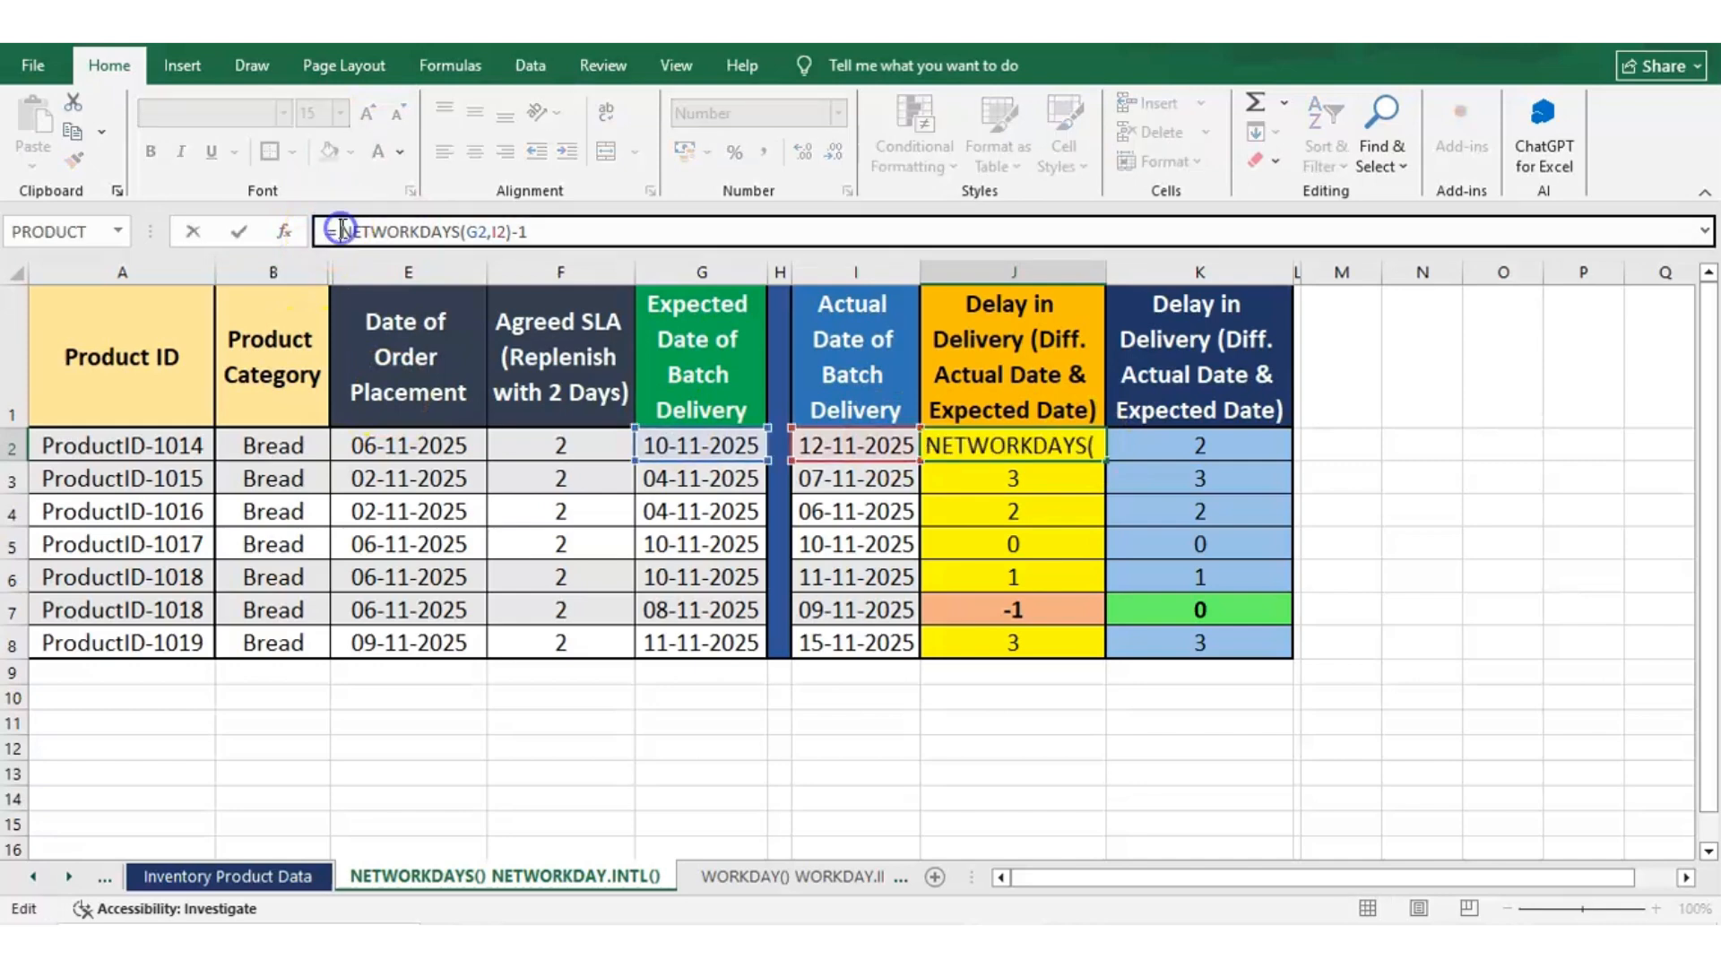
left_click_drag(343, 229, 458, 218)
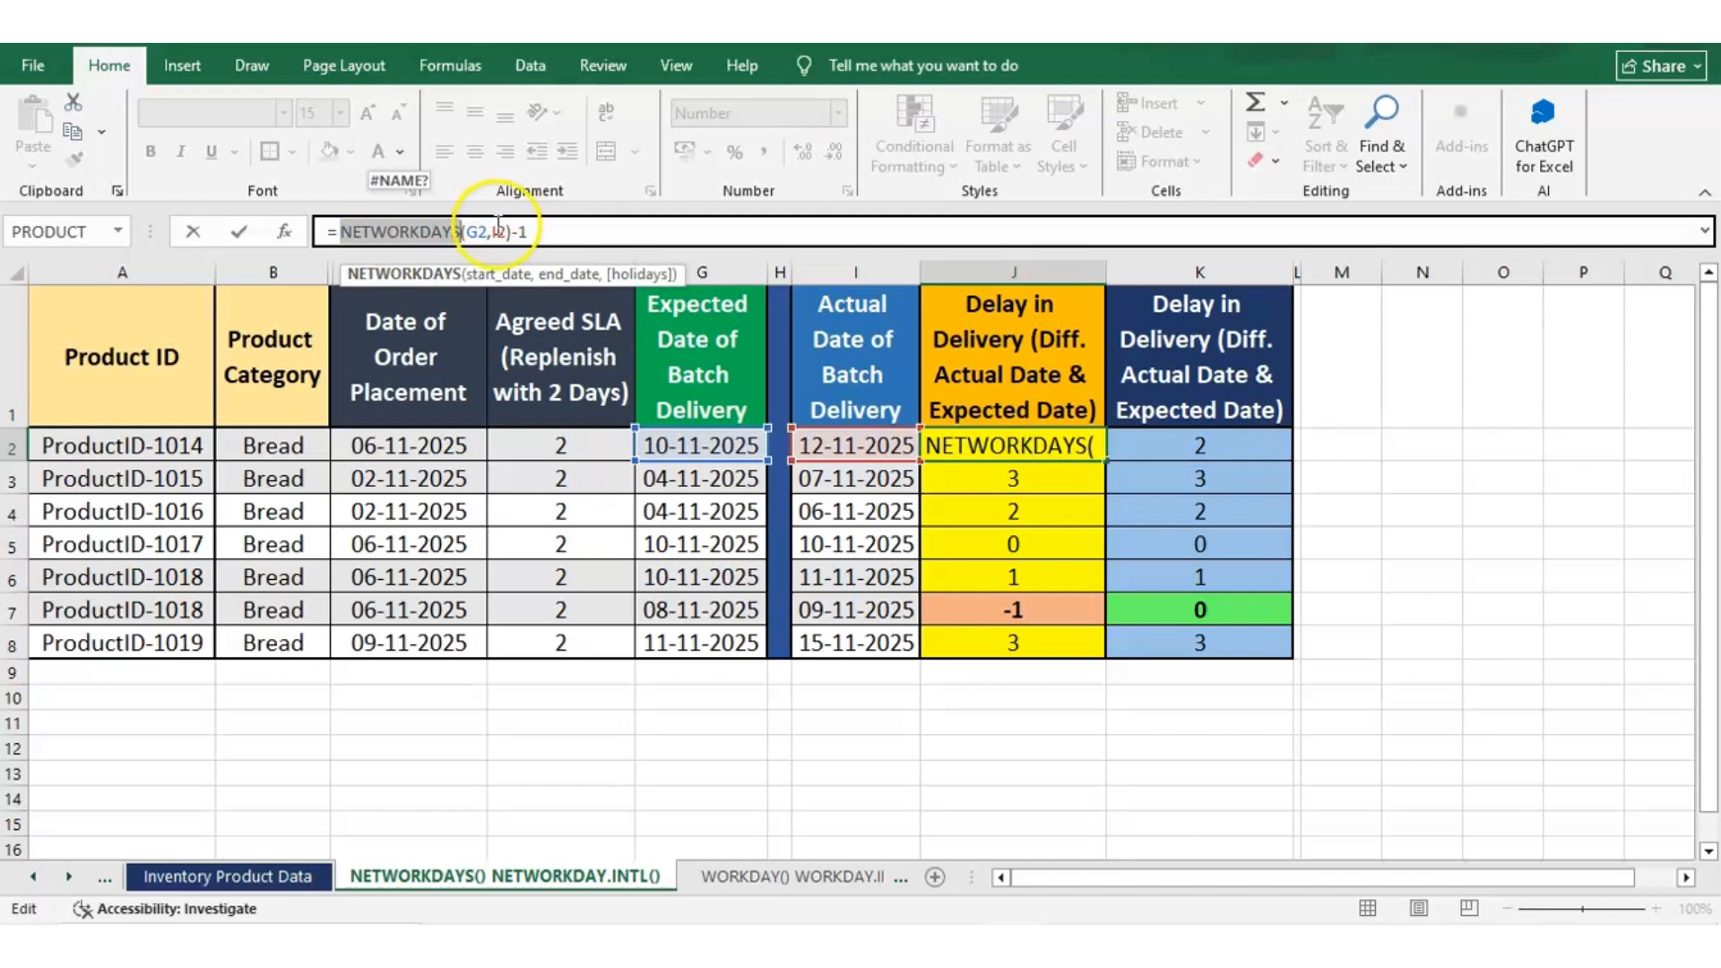
left_click(476, 232)
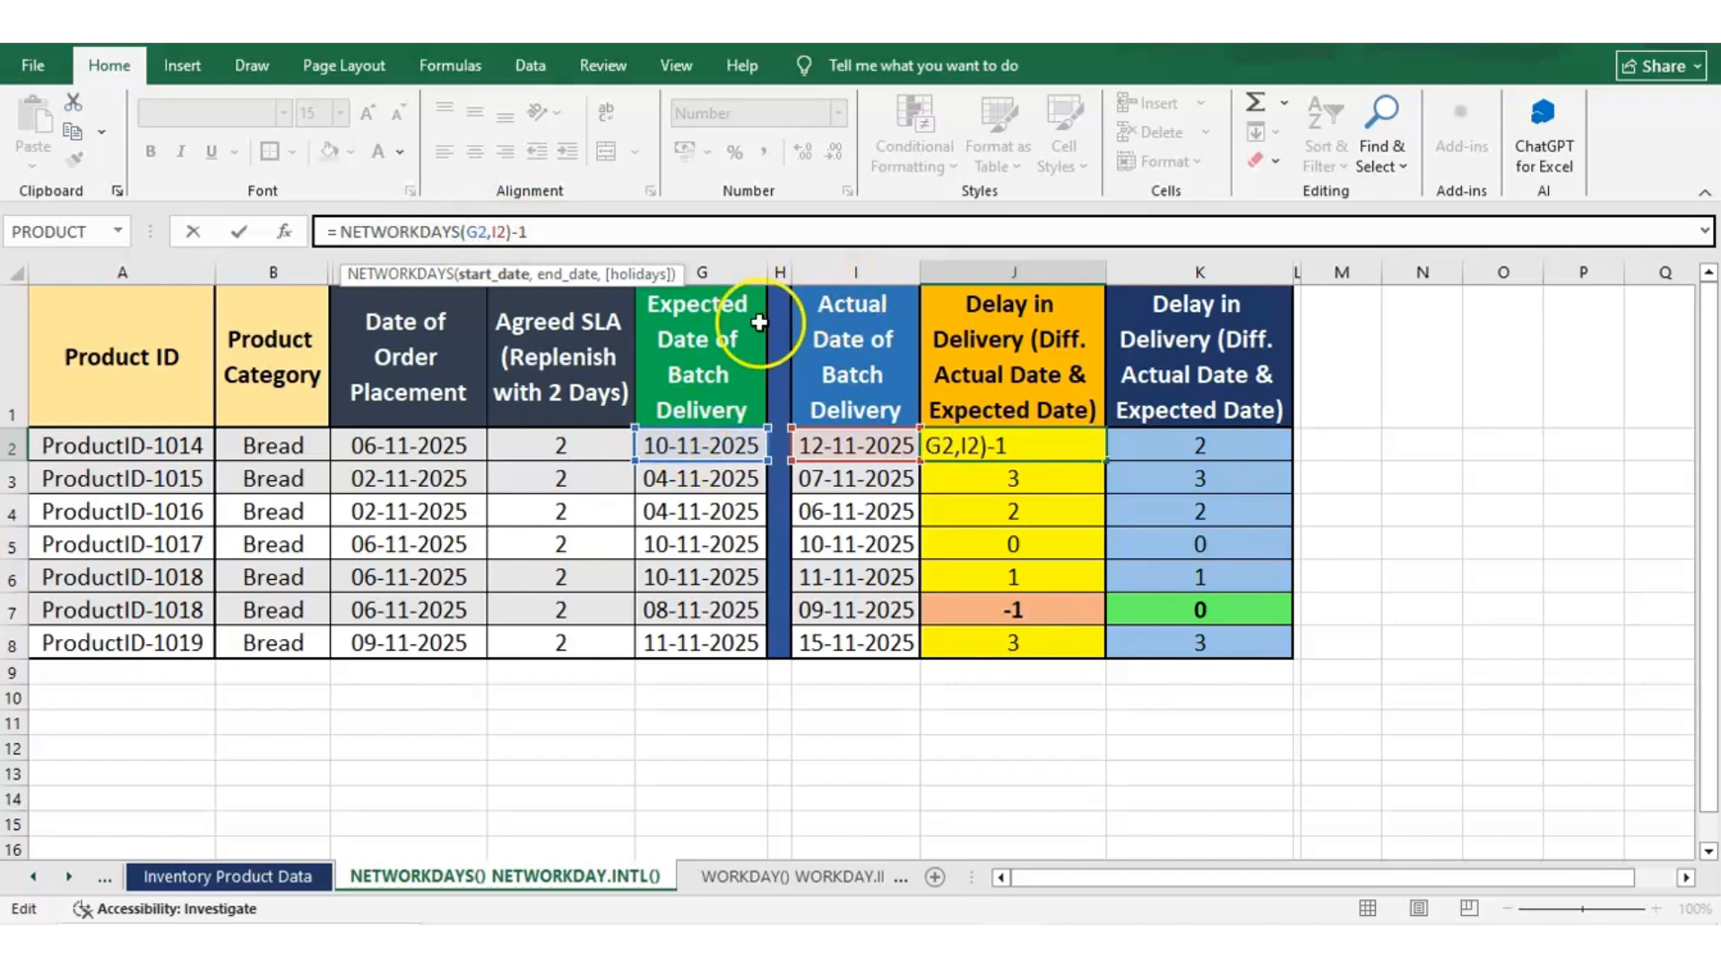
left_click(498, 231)
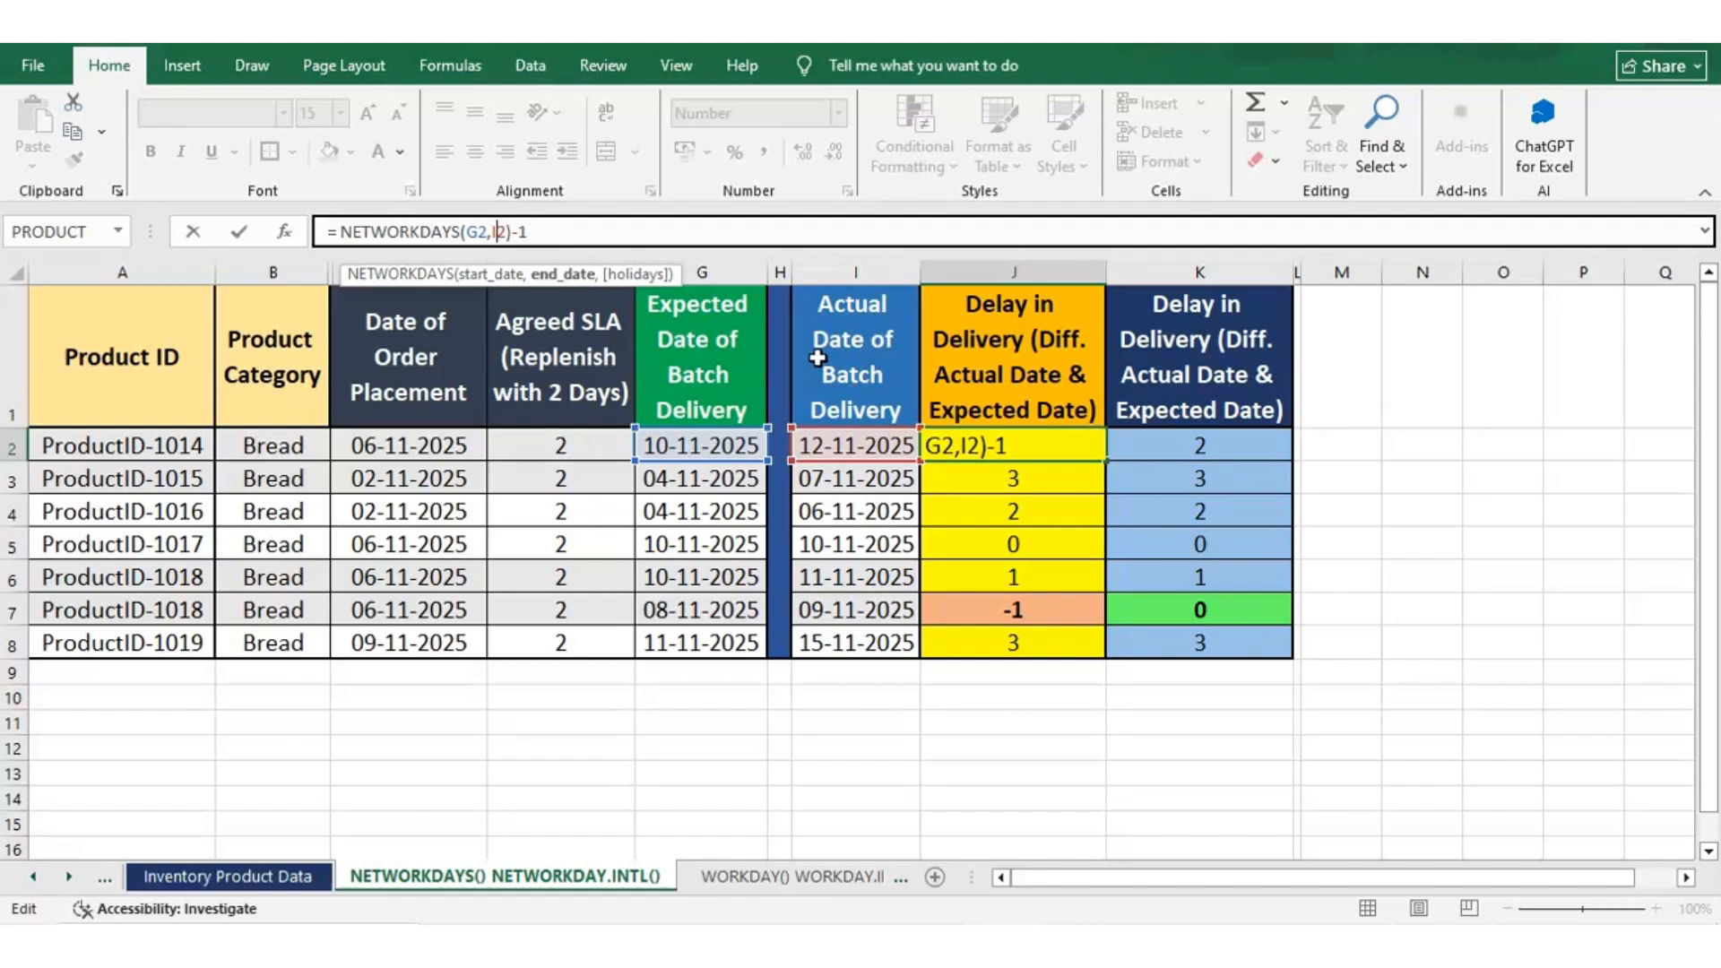
key("Escape")
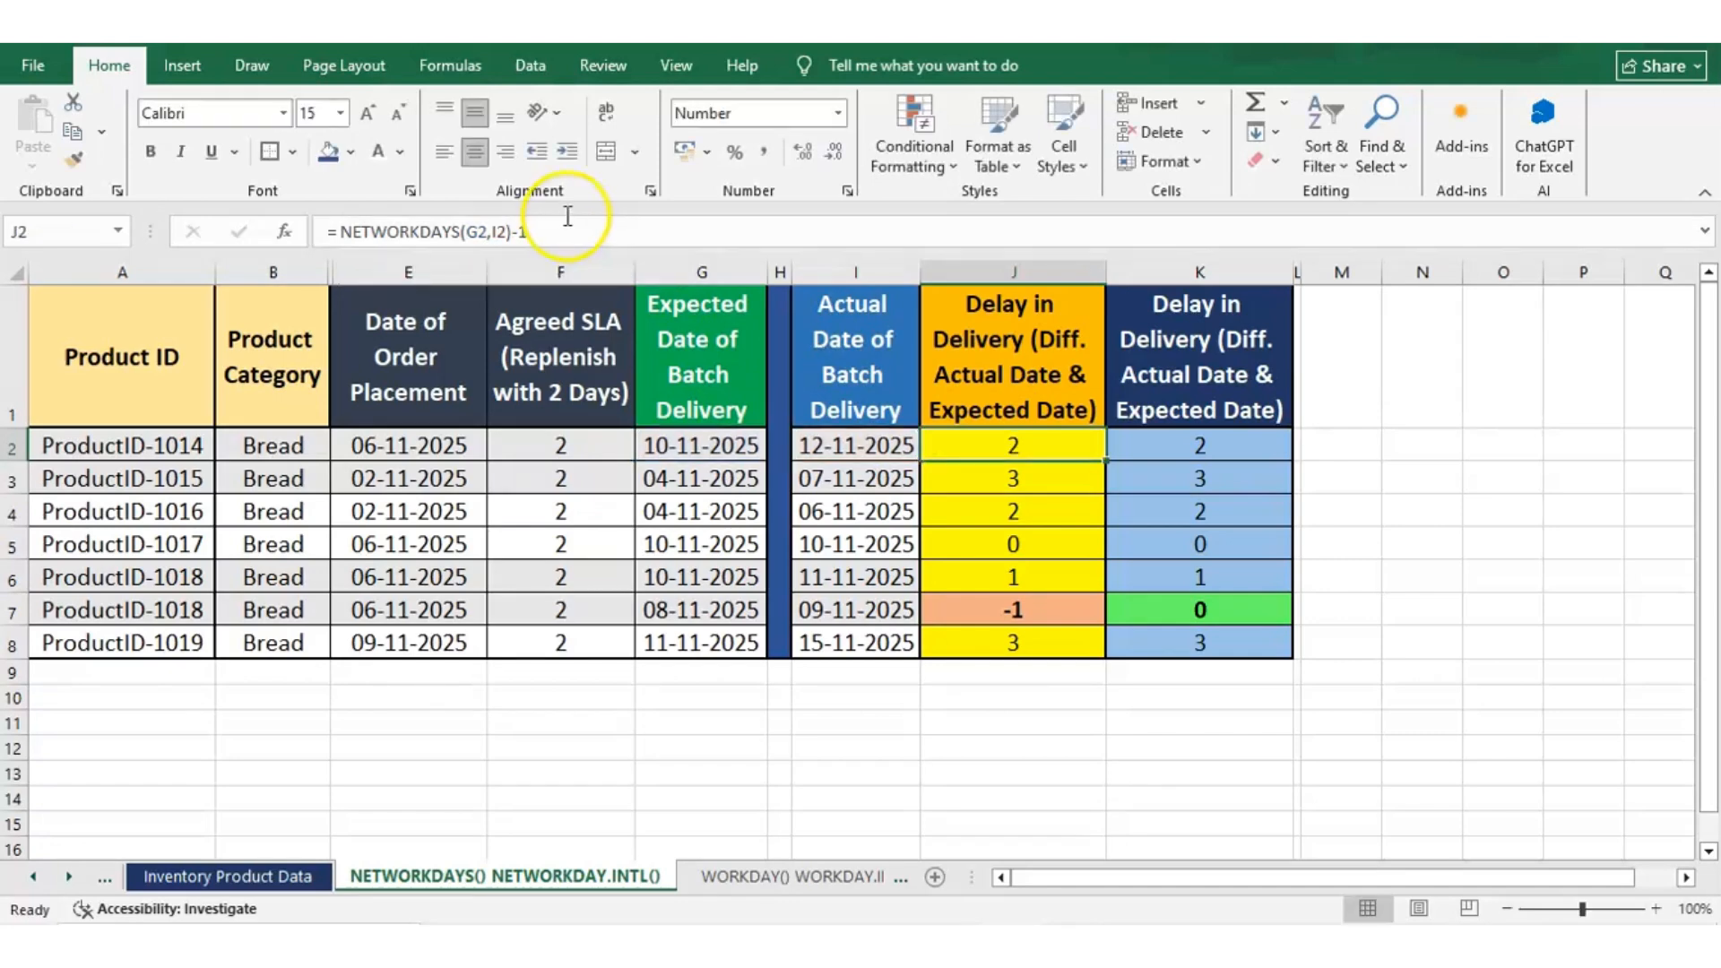
Remove the -1 from the end of the NETWORKDAYS formula in J2
left_click(567, 216)
key("BackSpace")
key("BackSpace")
key("Return")
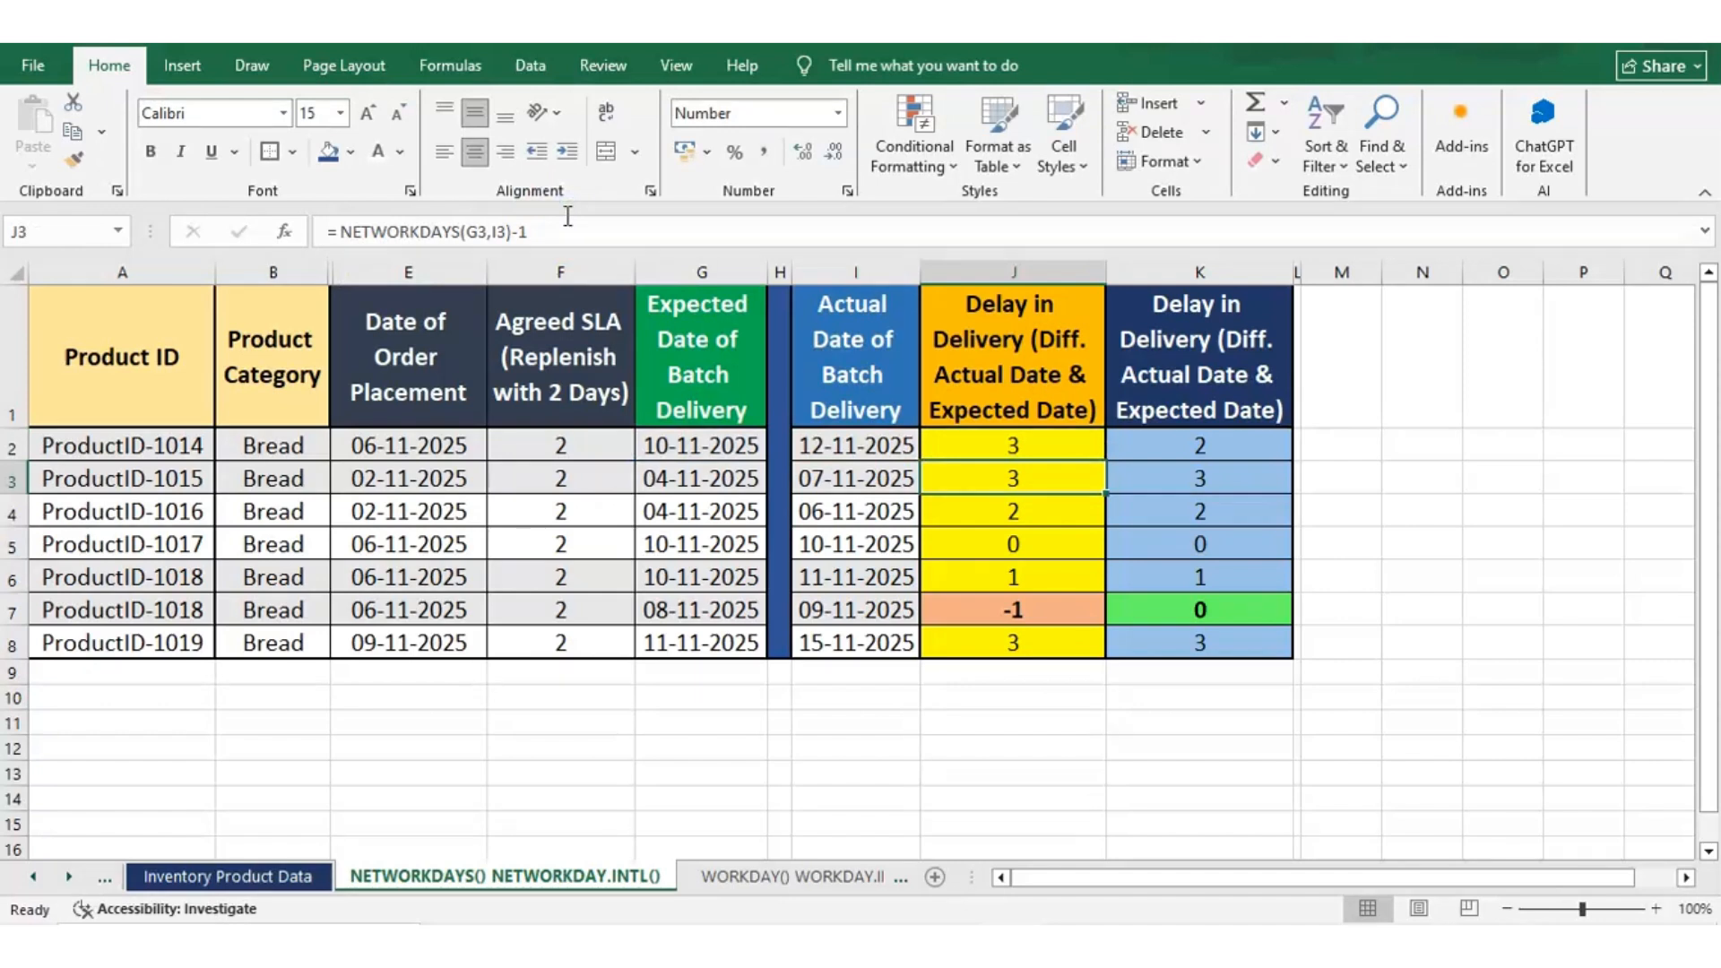
Review the shortened formula in J2 and open the system calendar to check the dates in November 2025
key("Up")
left_click(557, 216)
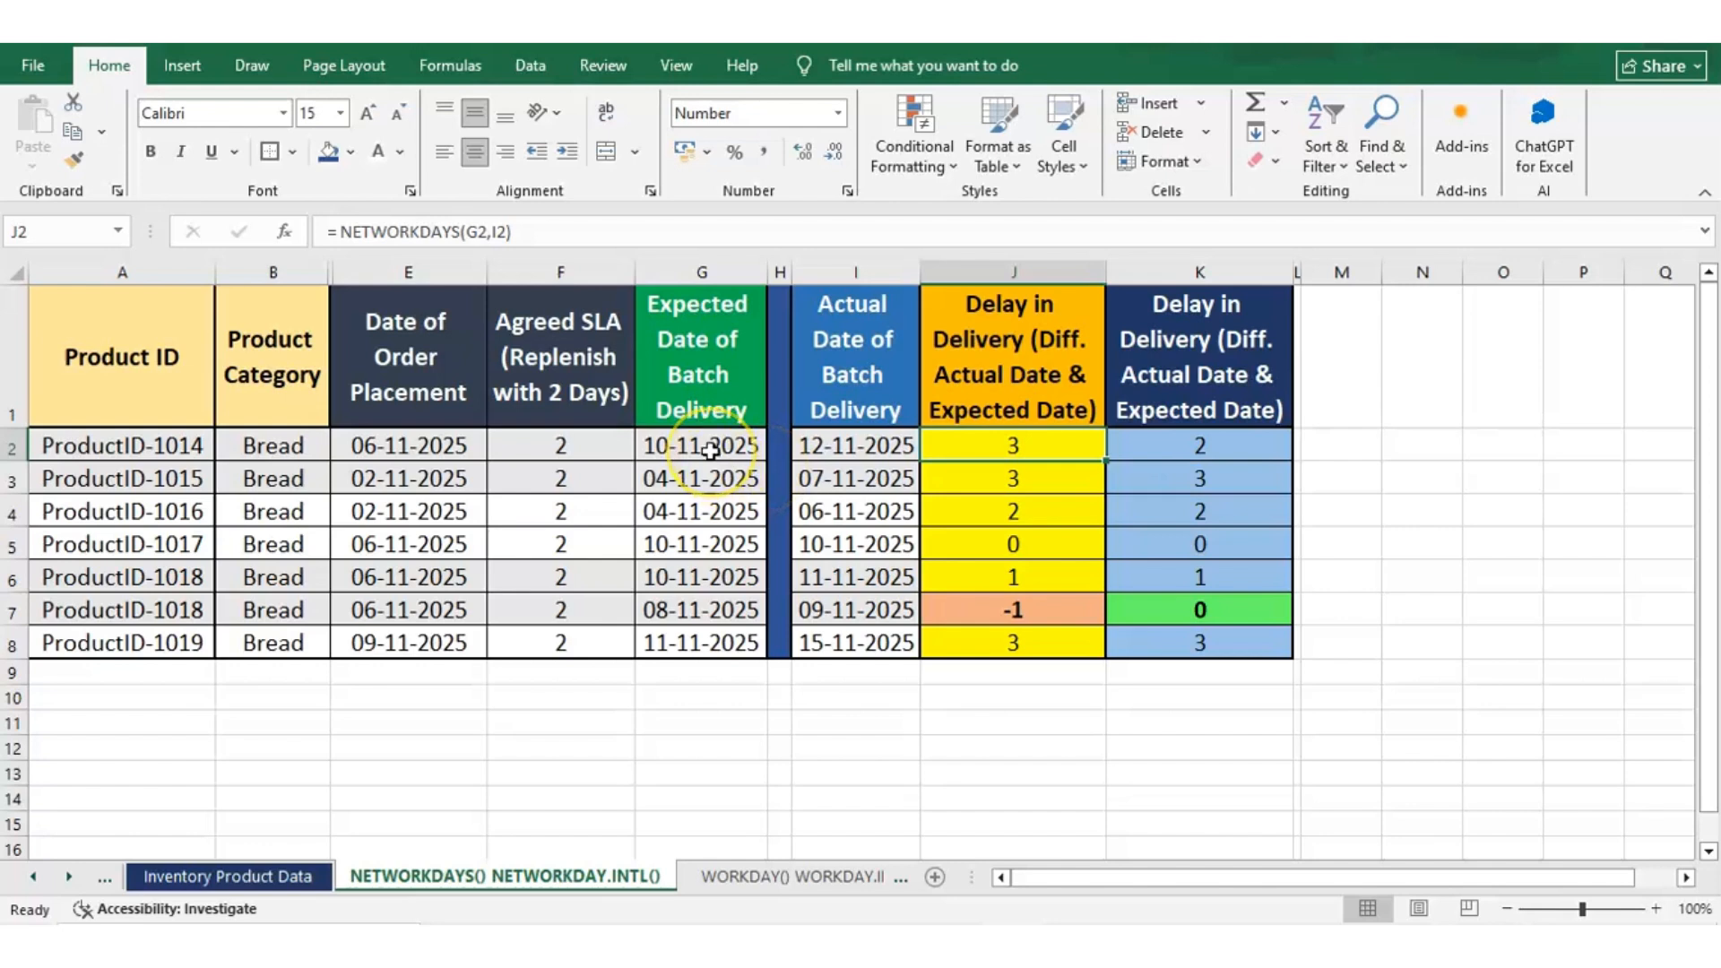
left_click(1616, 940)
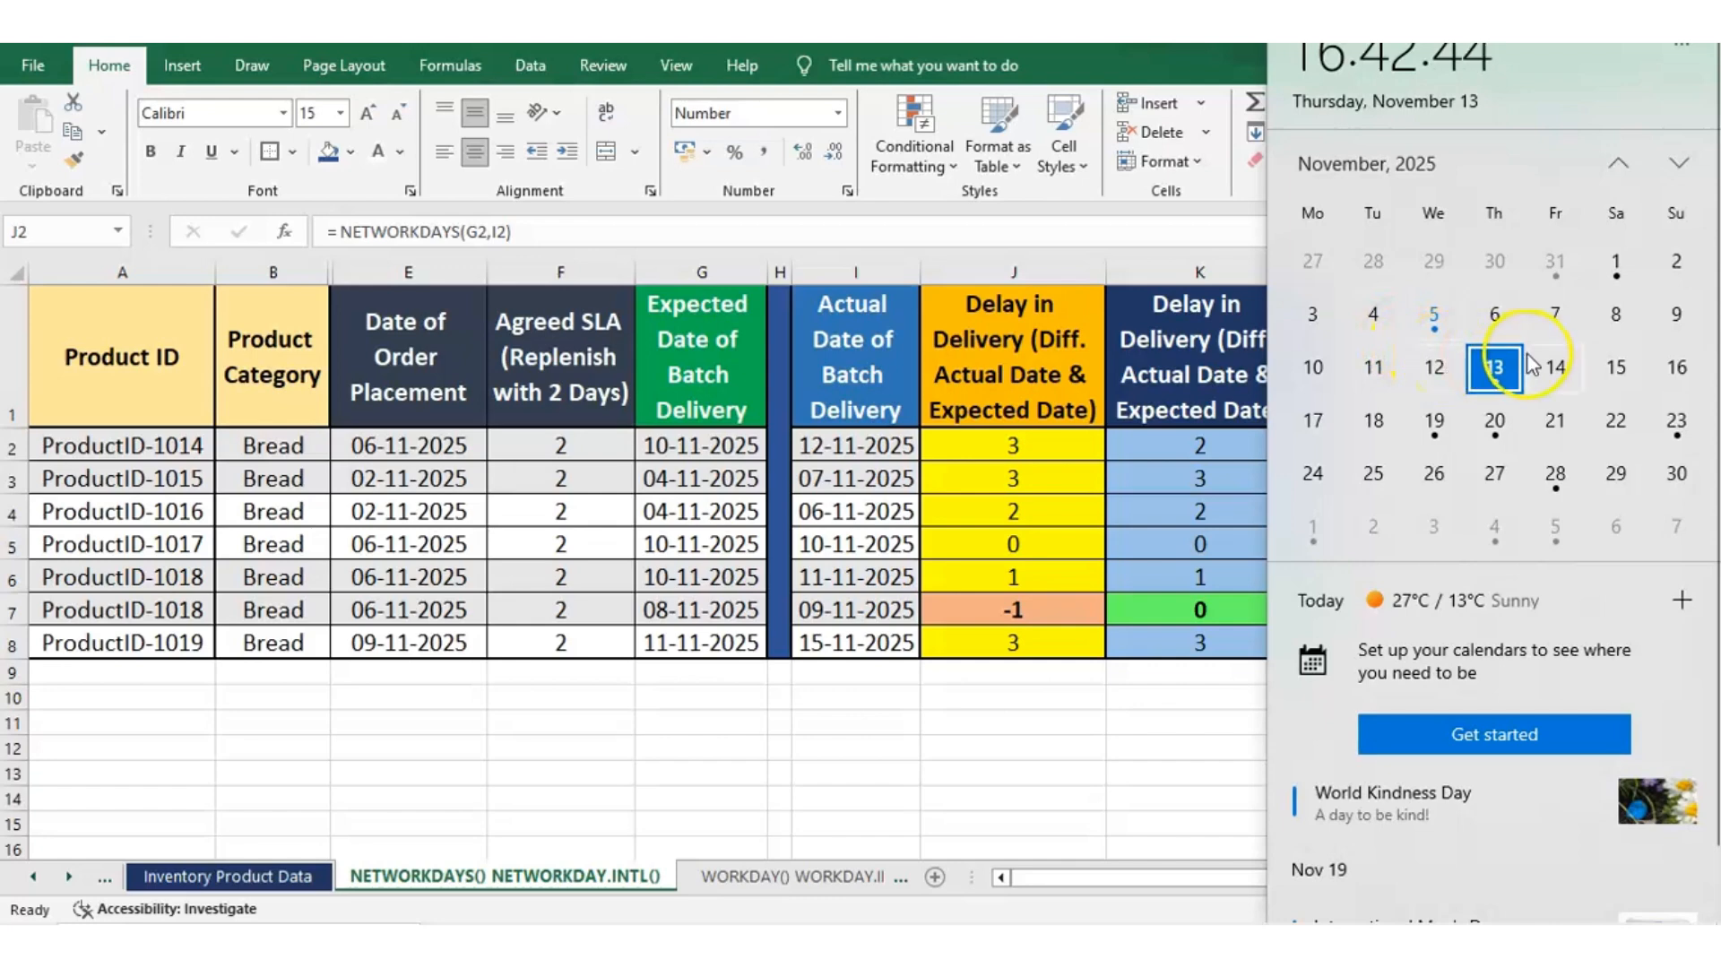
Restore the -1 at the end of the NETWORKDAYS formula in J2
left_click(998, 446)
left_click(547, 232)
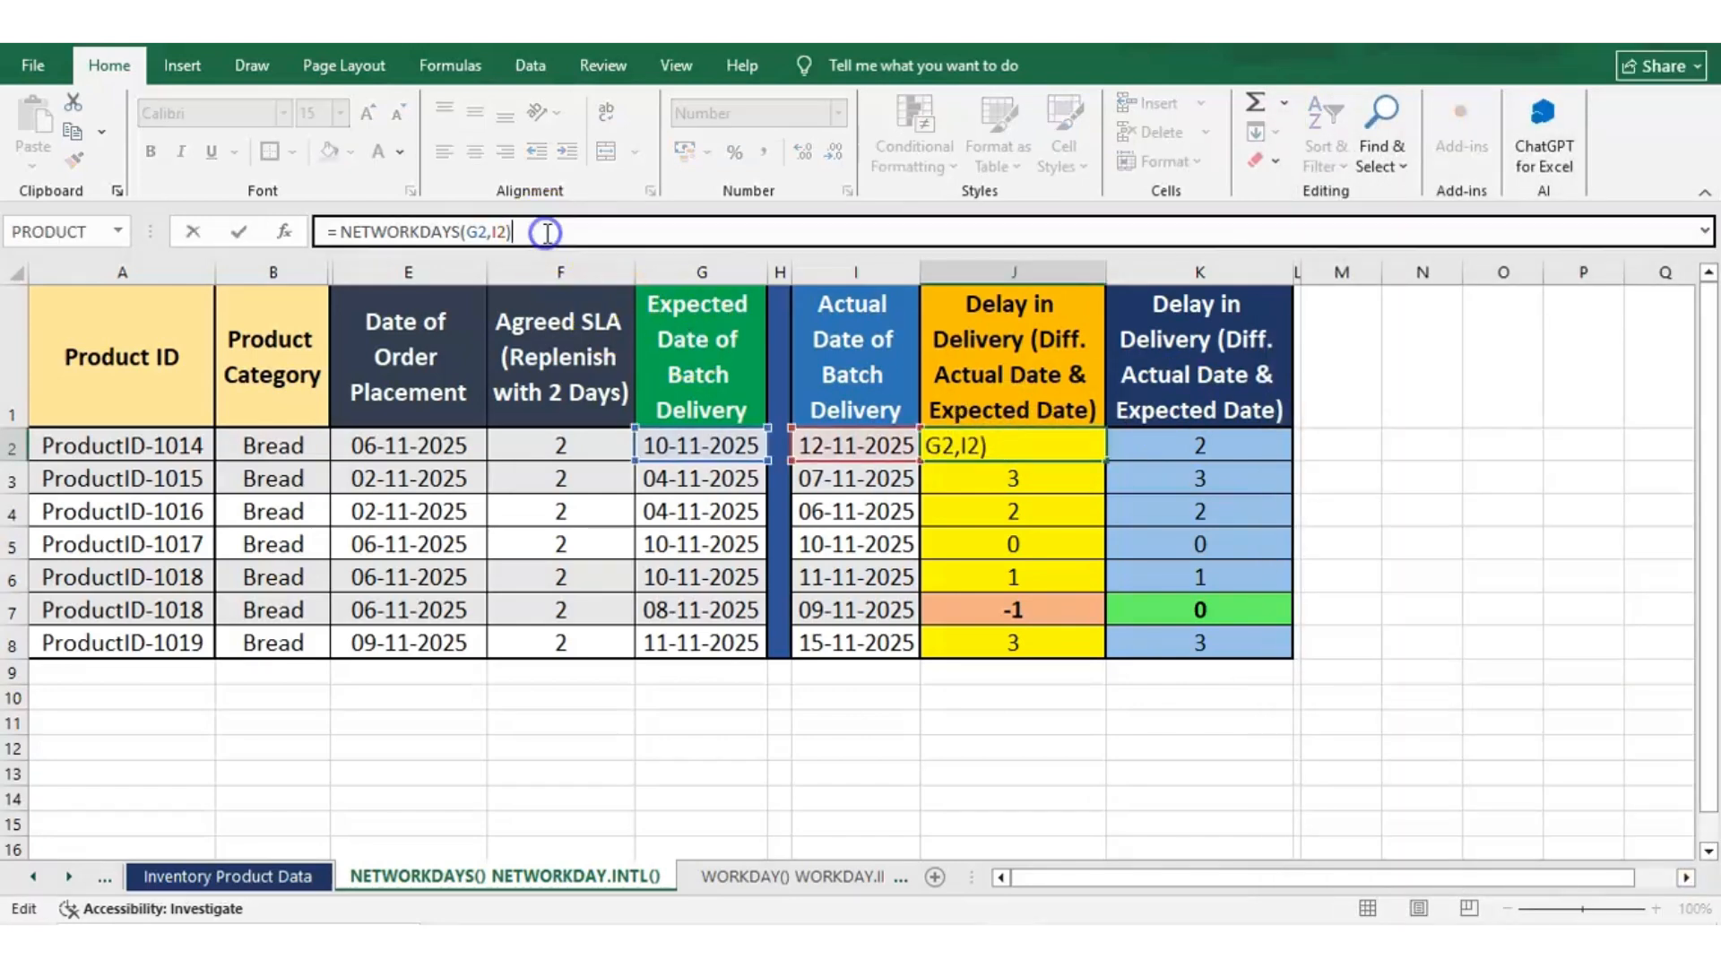
type("-1")
key("Return")
left_click(480, 233)
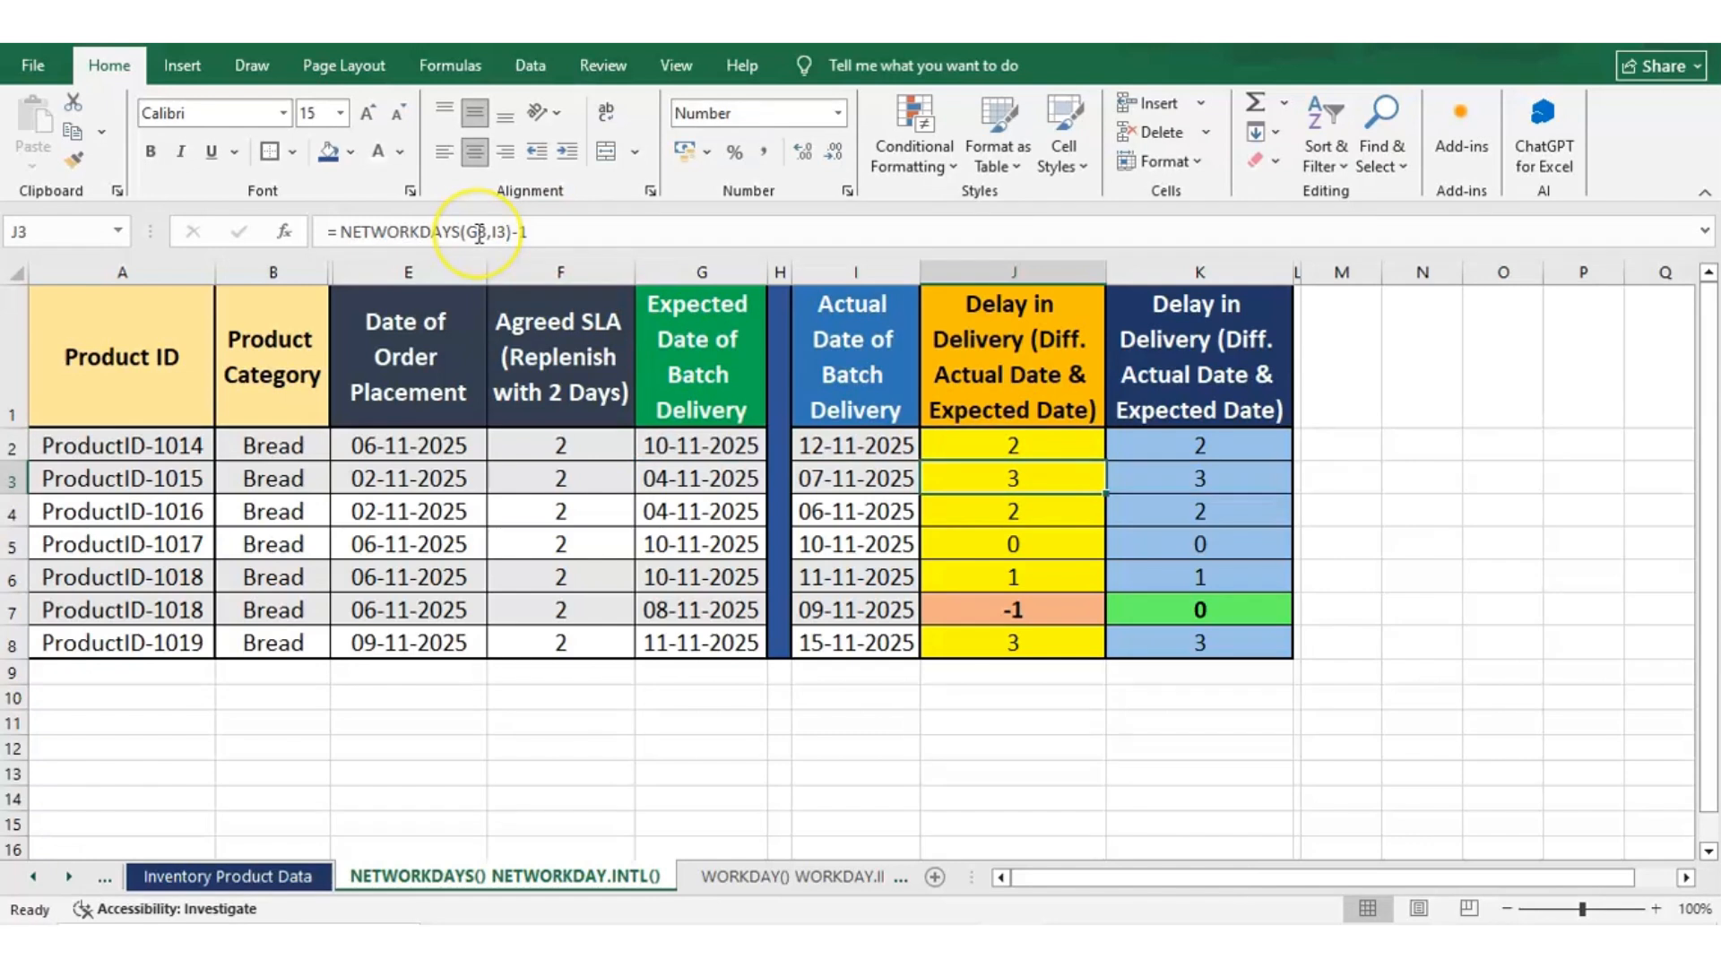
Examine the ProductID-1017 record in row 5, comparing its expected and actual delivery dates with its delay
key("Down")
key("Down")
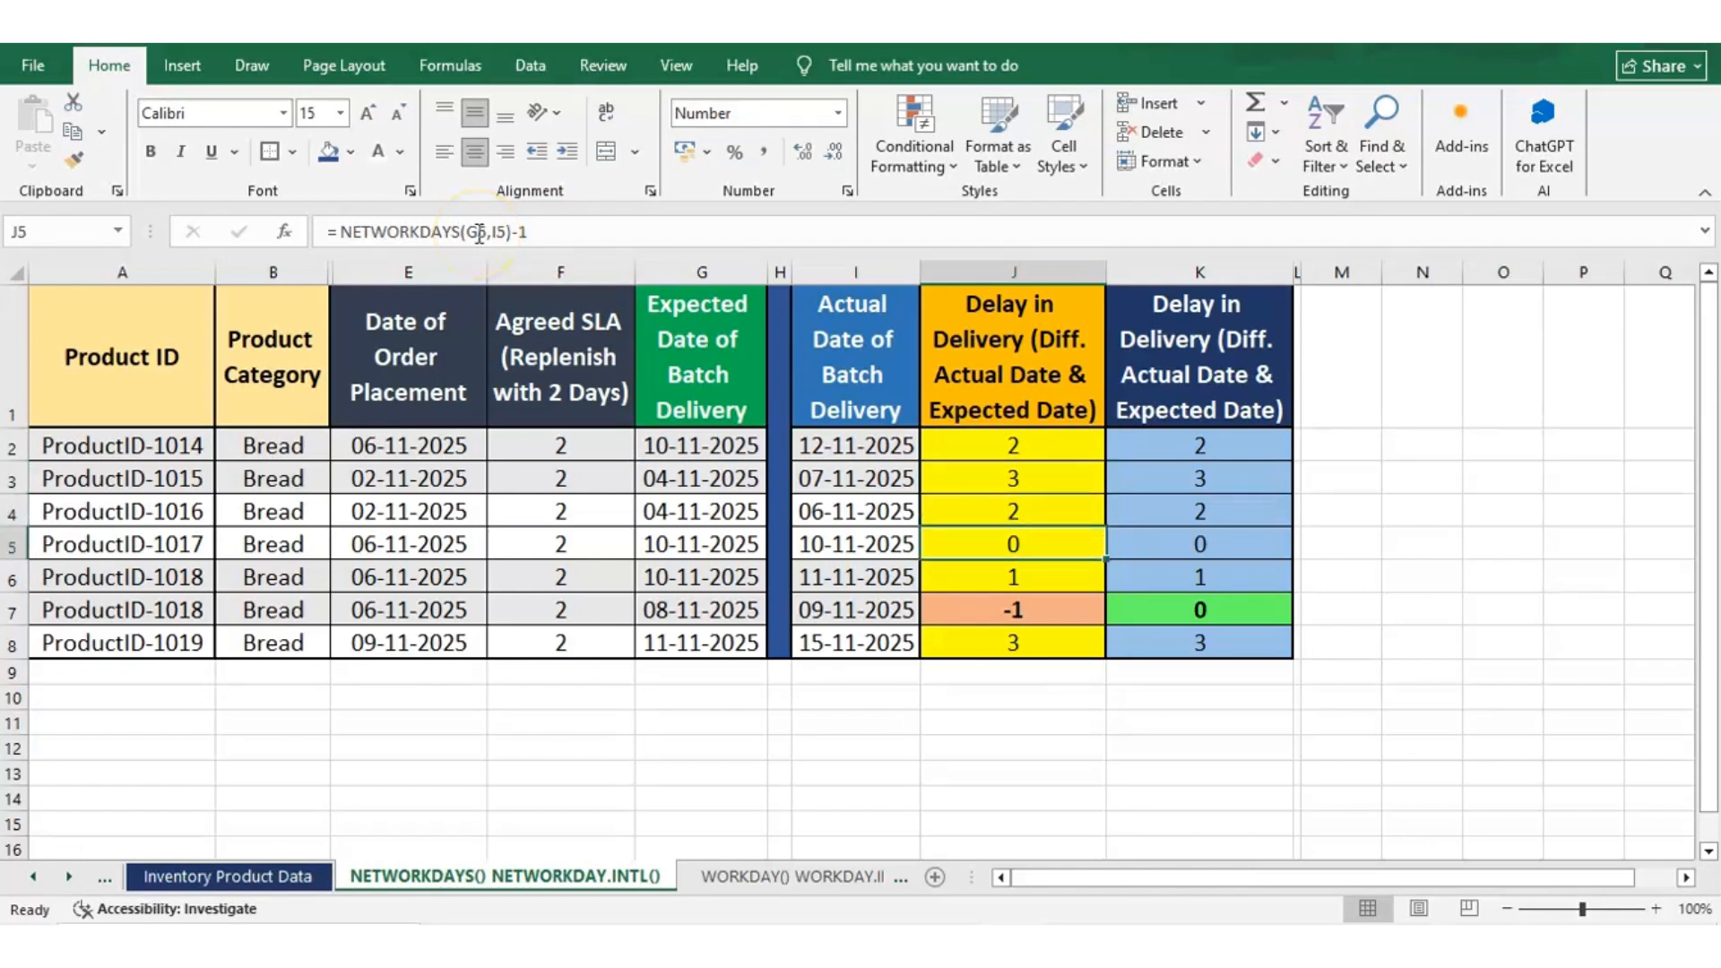
key("Left")
key("Left")
key("Left")
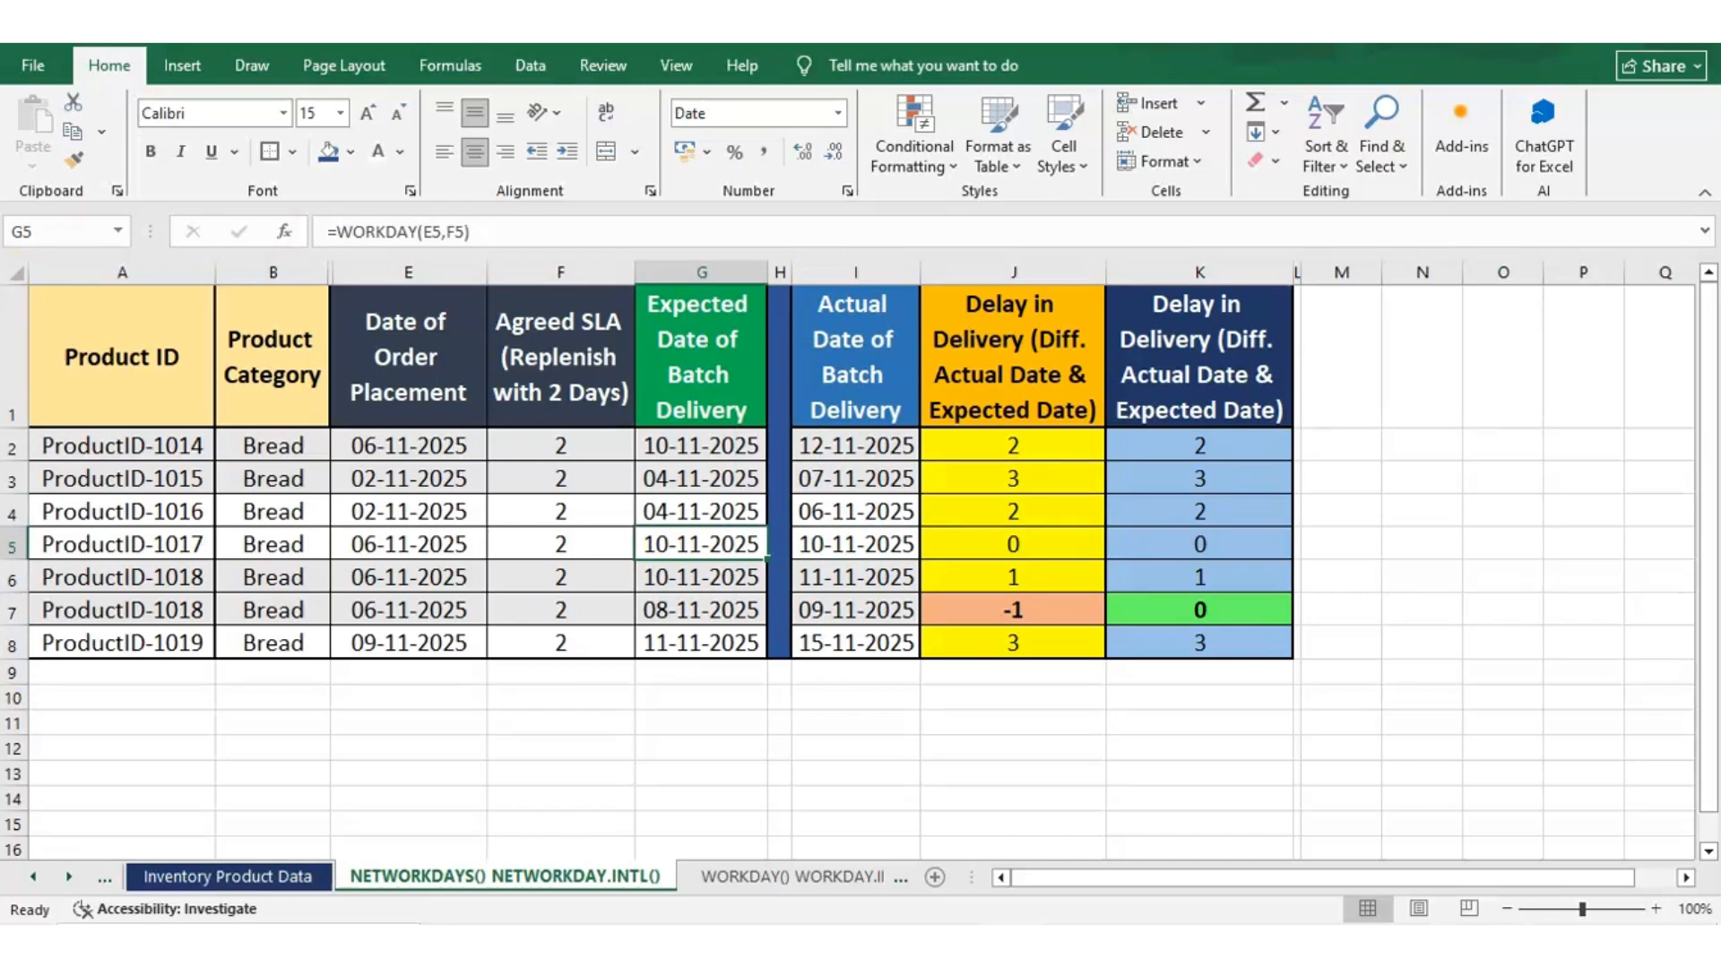
left_click(65, 542)
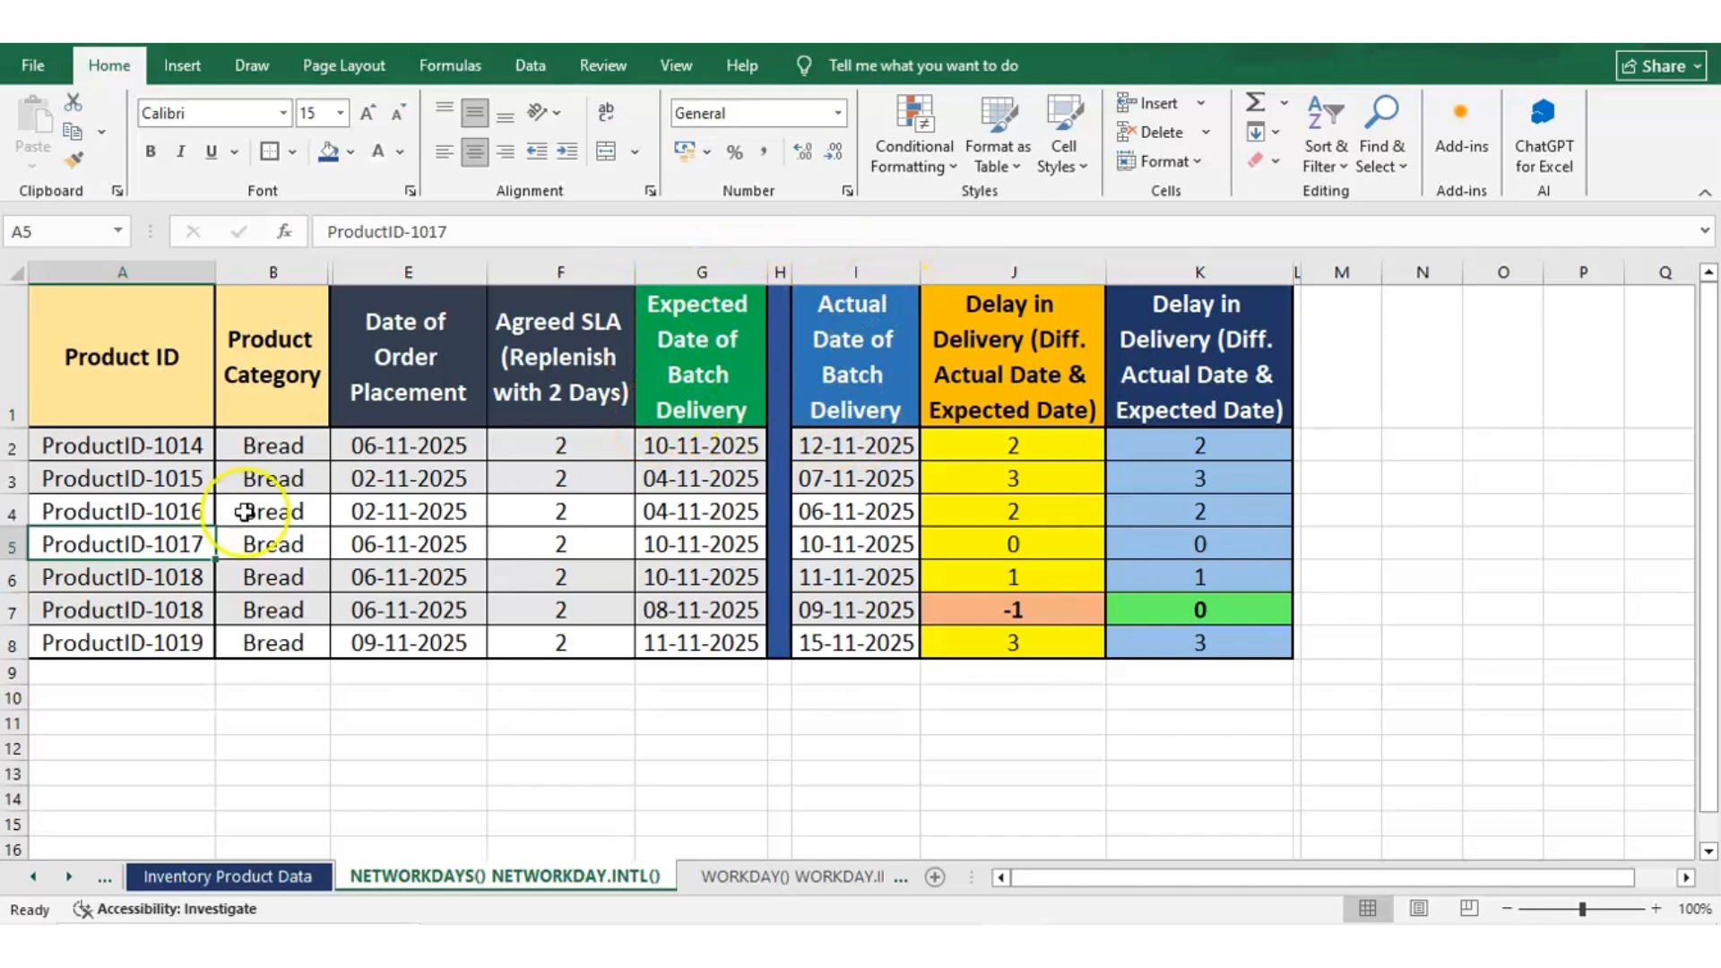
left_click(16, 544)
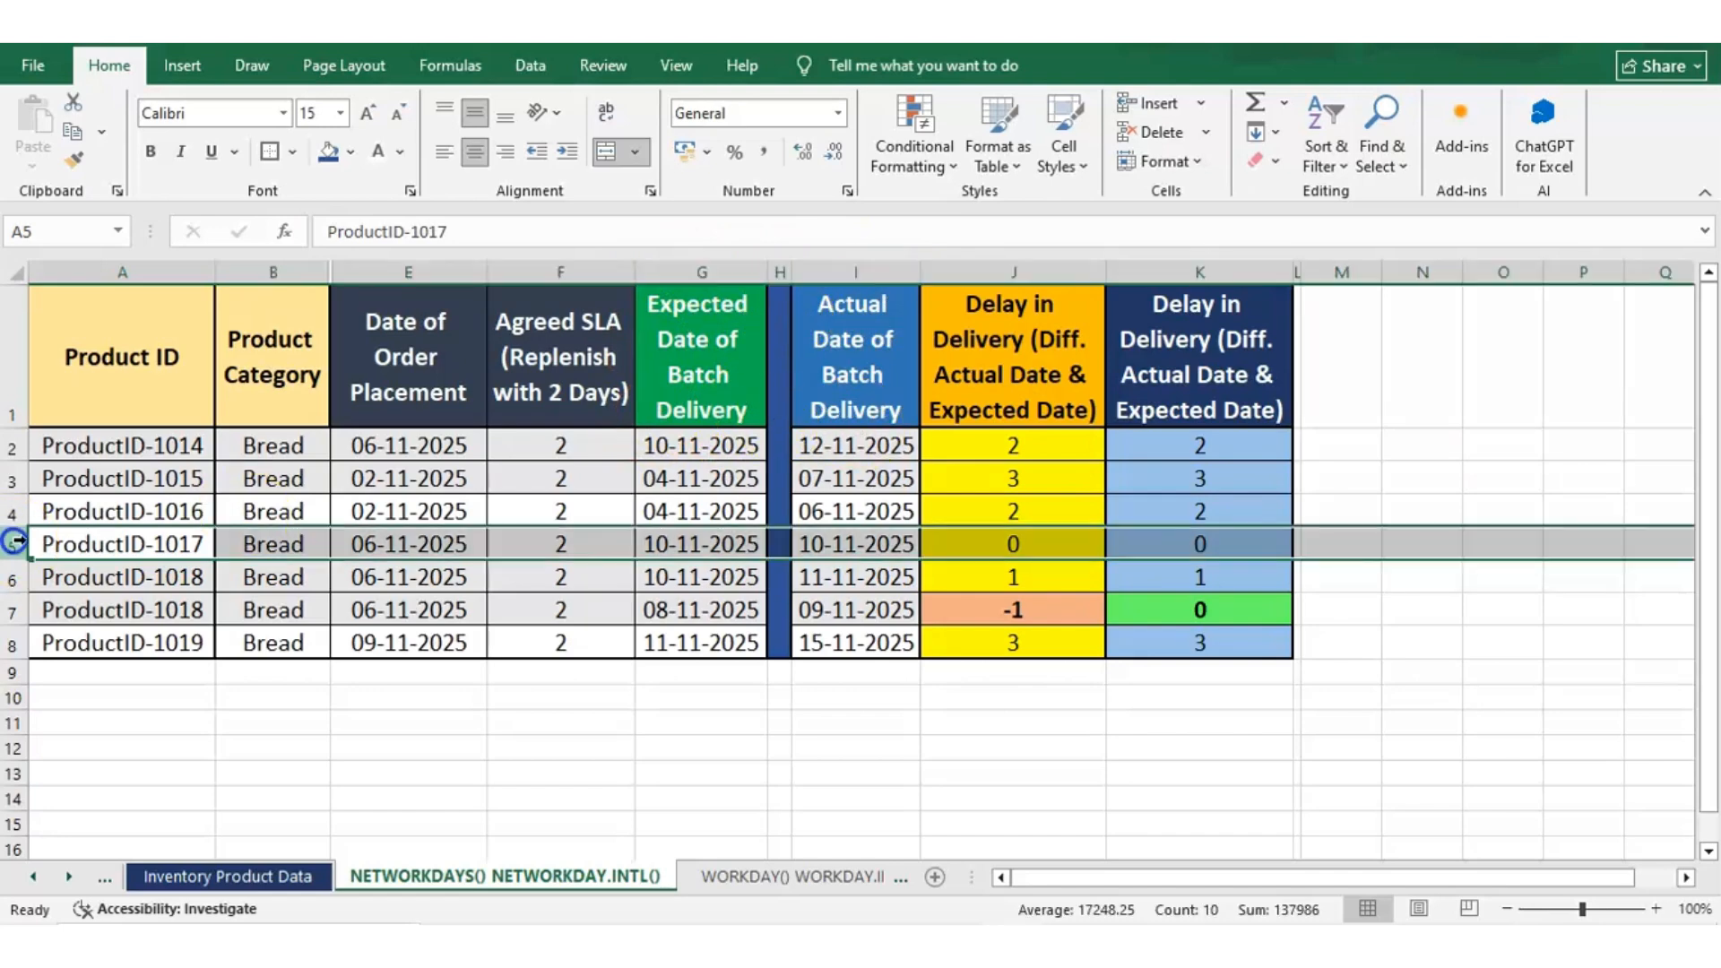
right_click(979, 535)
left_click(980, 535)
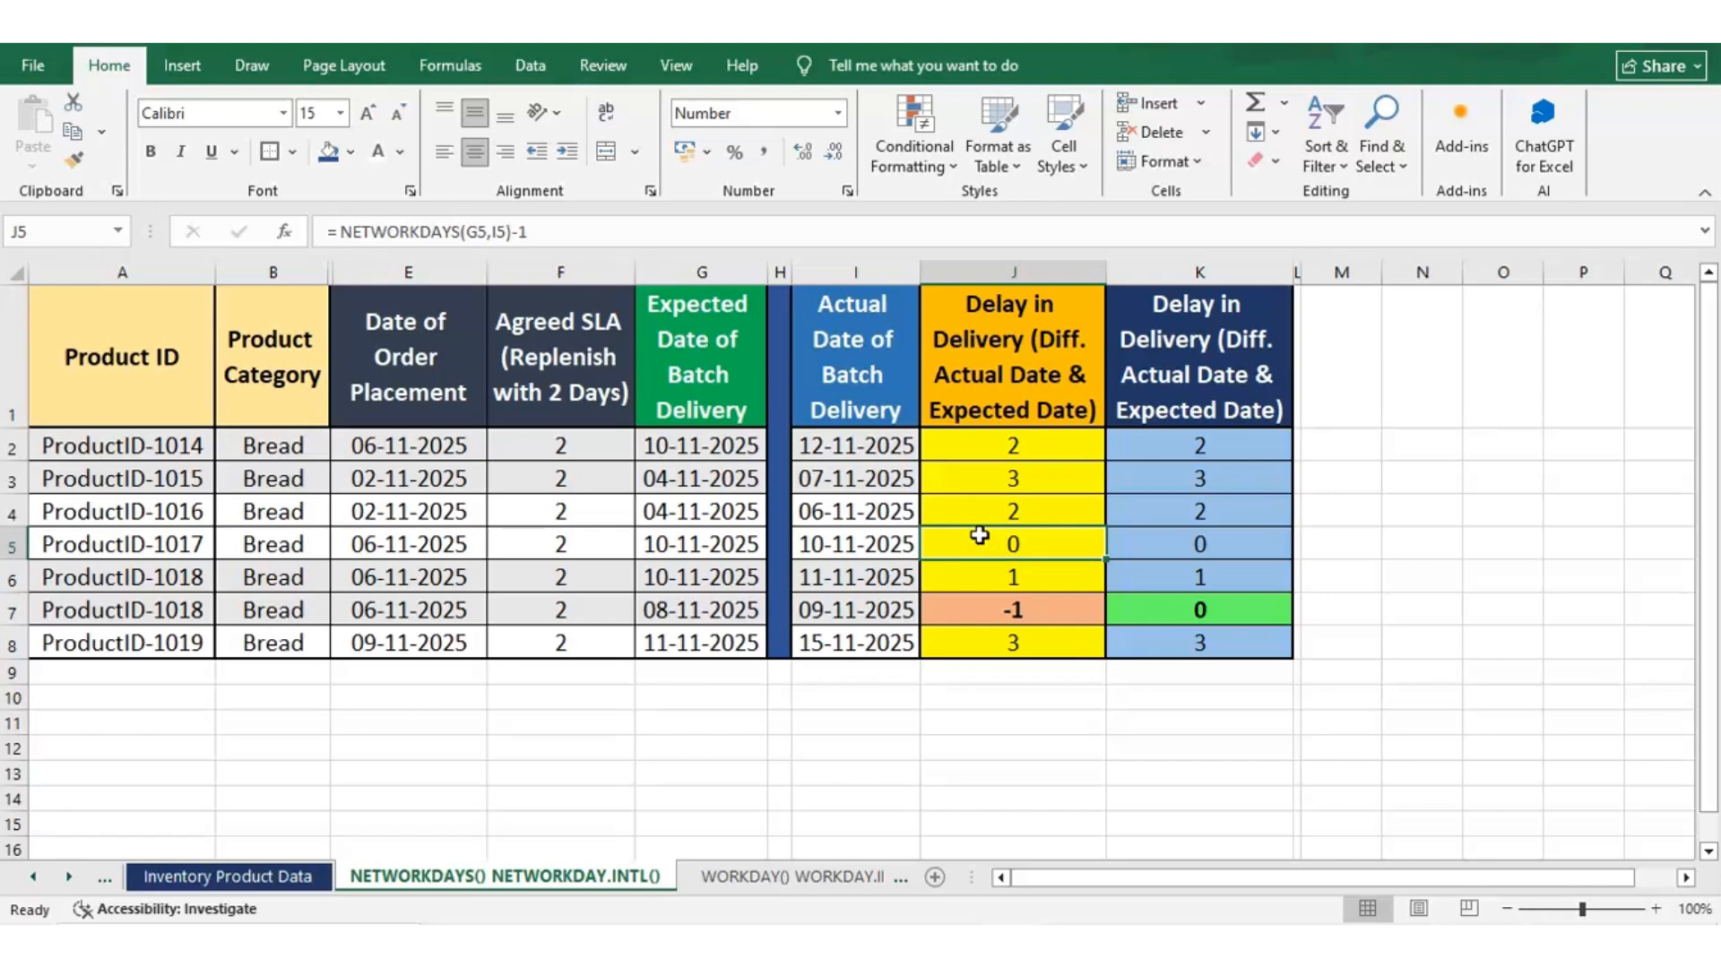
left_click(922, 536)
left_click(15, 544)
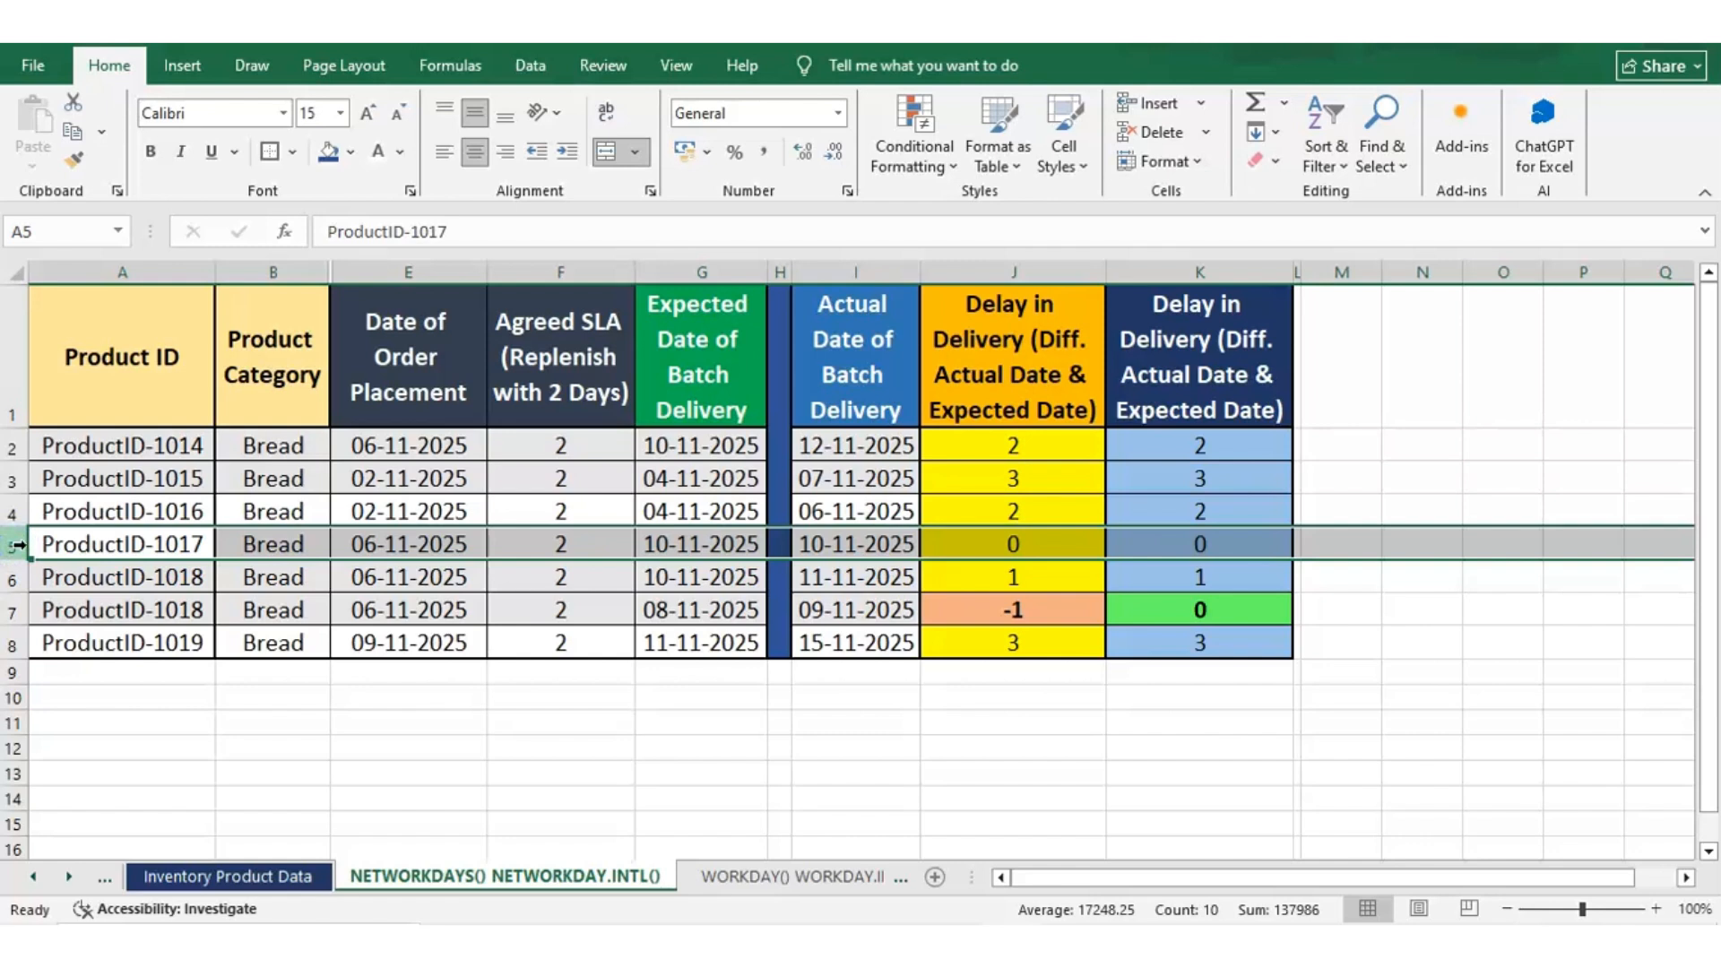
left_click(41, 549)
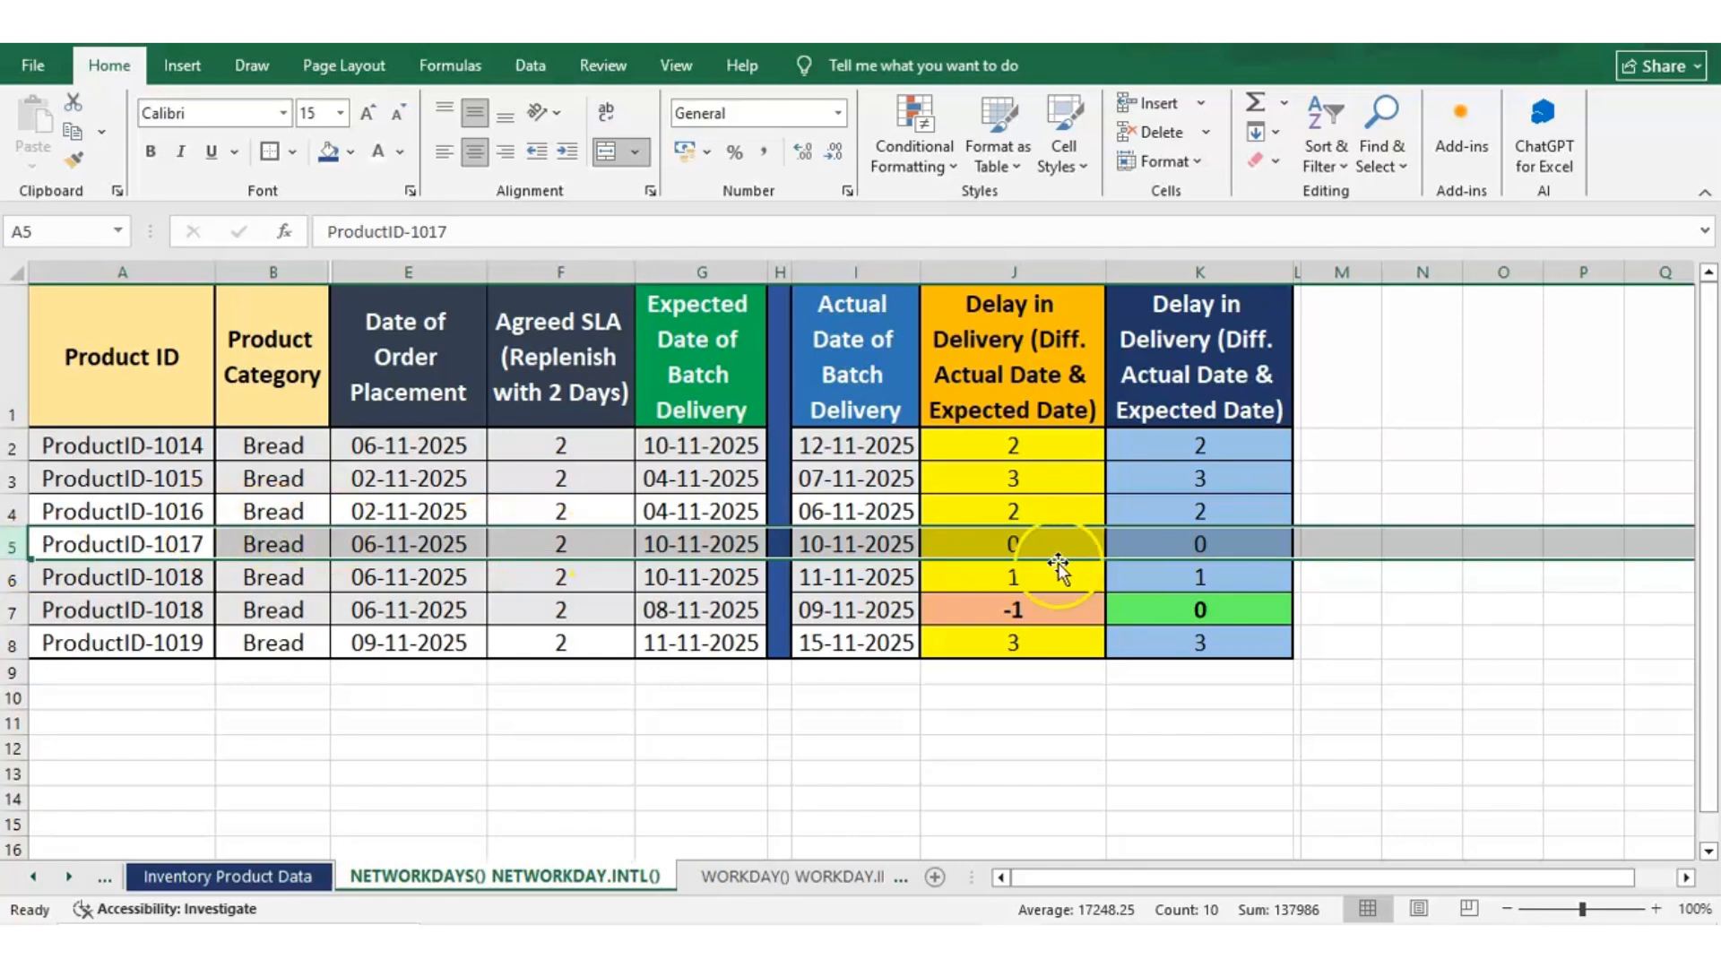
Inspect the -1 part of the NETWORKDAYS formula in J5 and leave the formula unchanged
left_click(978, 550)
left_click(513, 232)
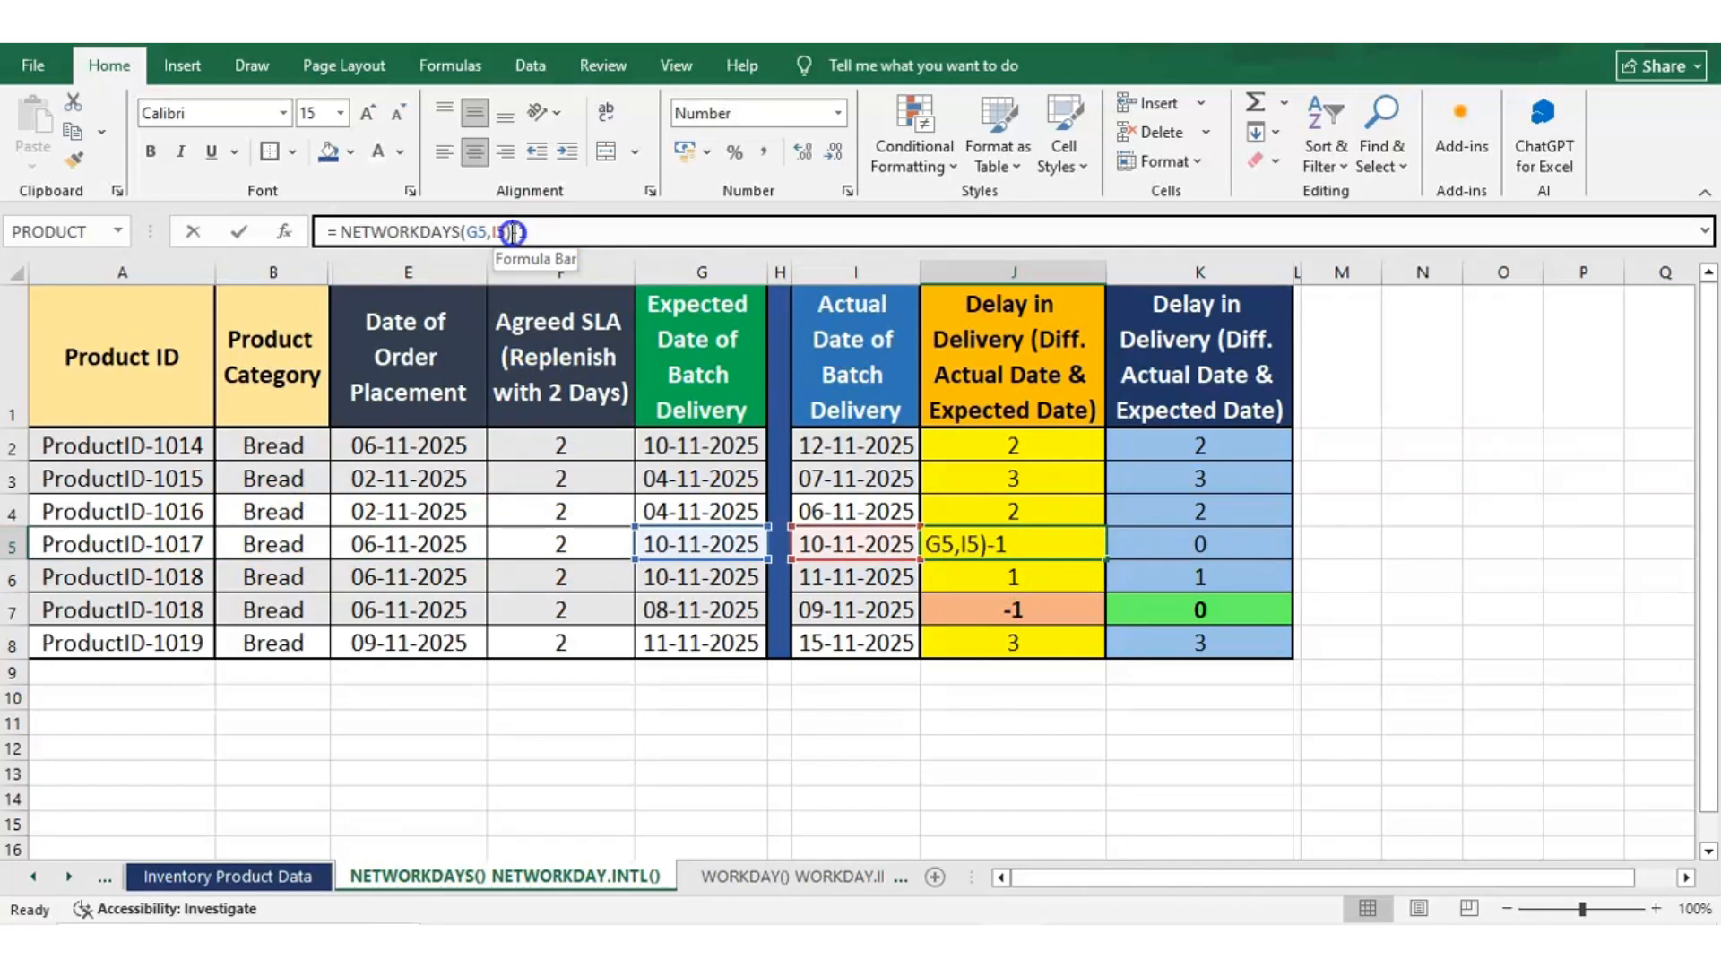
left_click_drag(513, 232, 529, 232)
key("Escape")
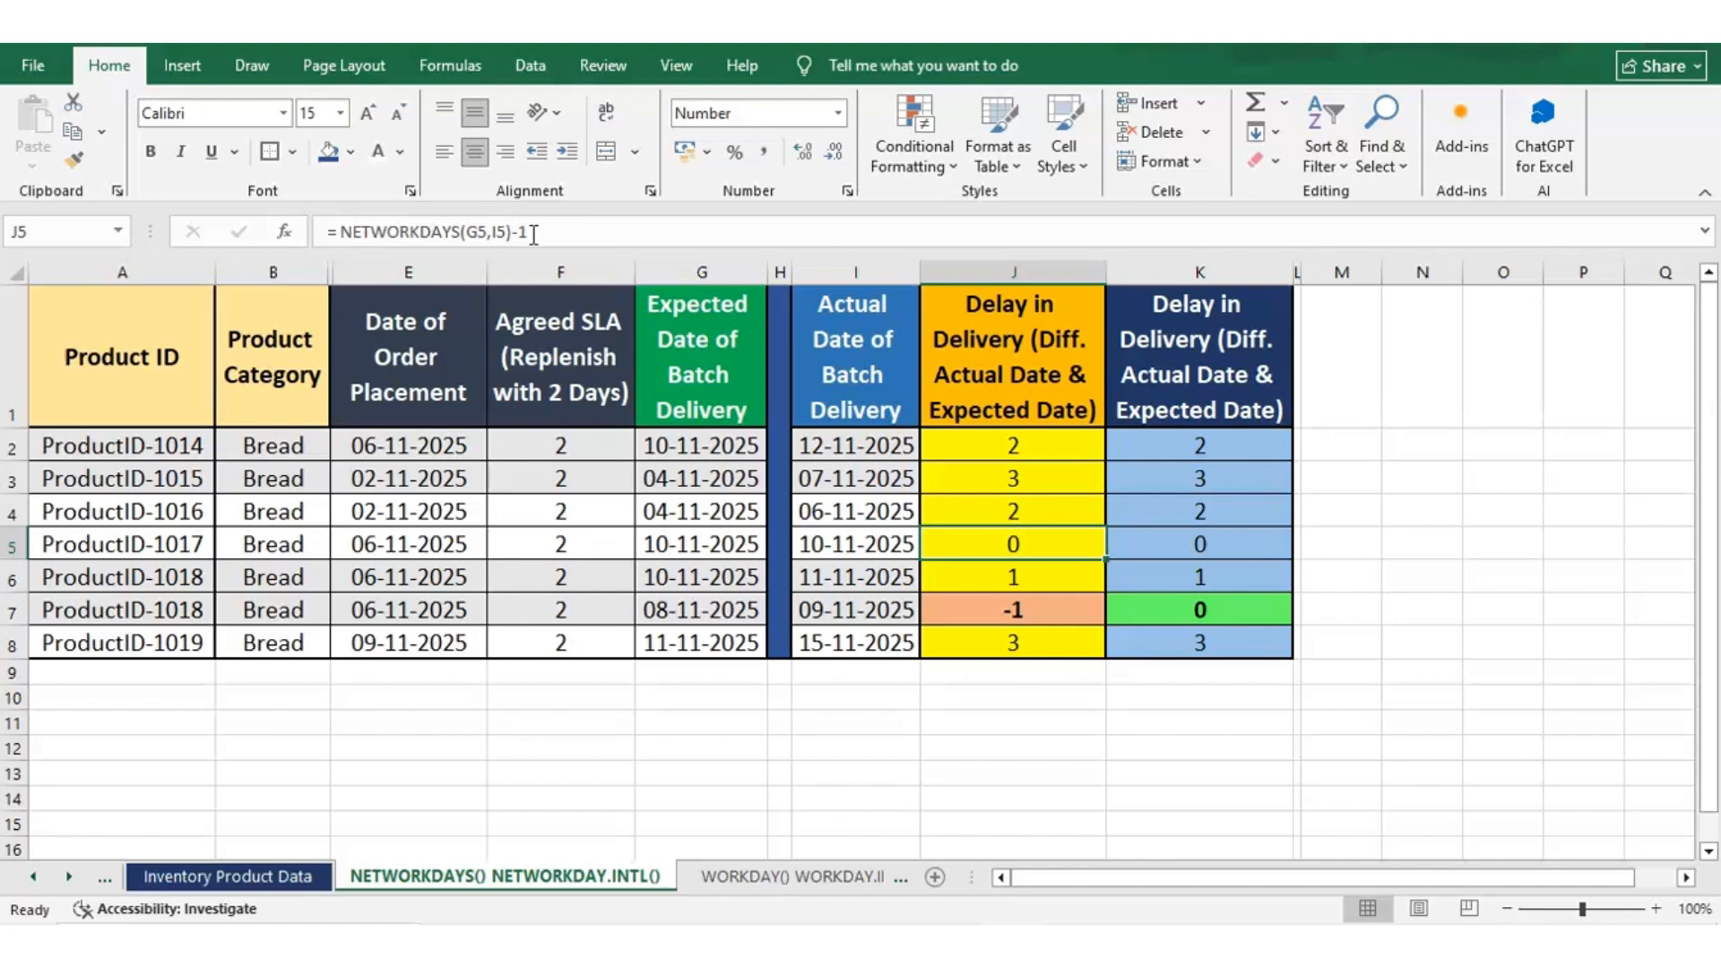
Examine the row 7 record and the NETWORKDAYS(G7,I7)-1 formula in J7, leaving the formula unchanged
left_click(1046, 580)
key("Down")
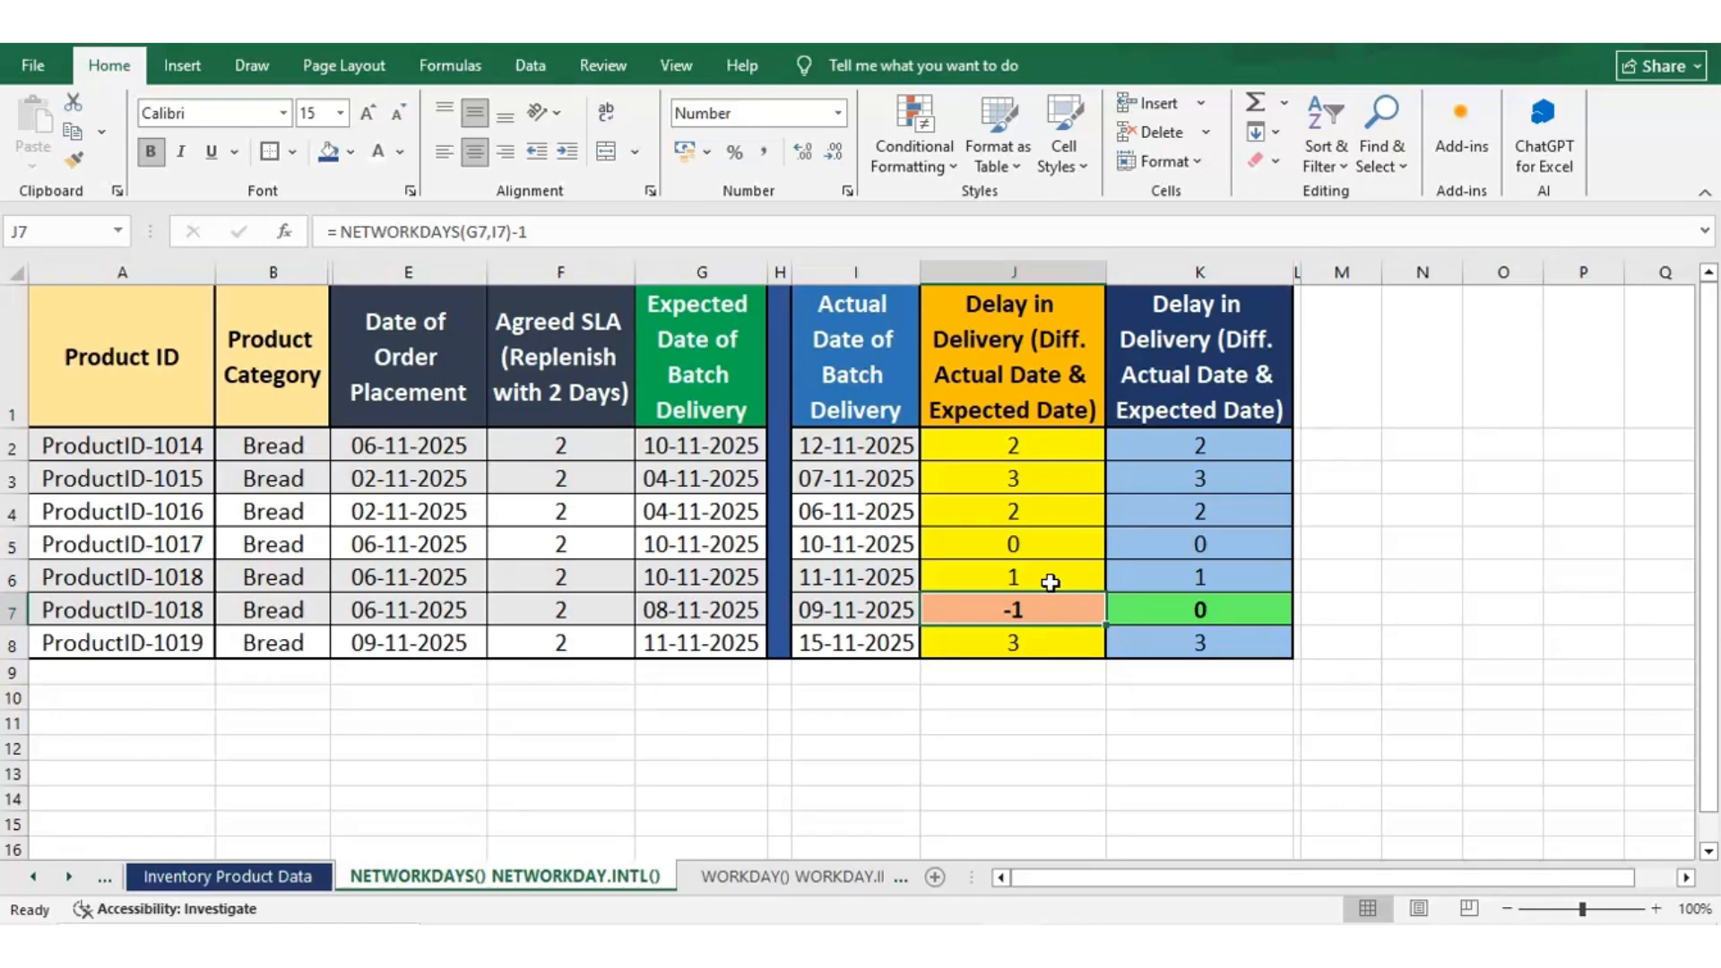
left_click(13, 610)
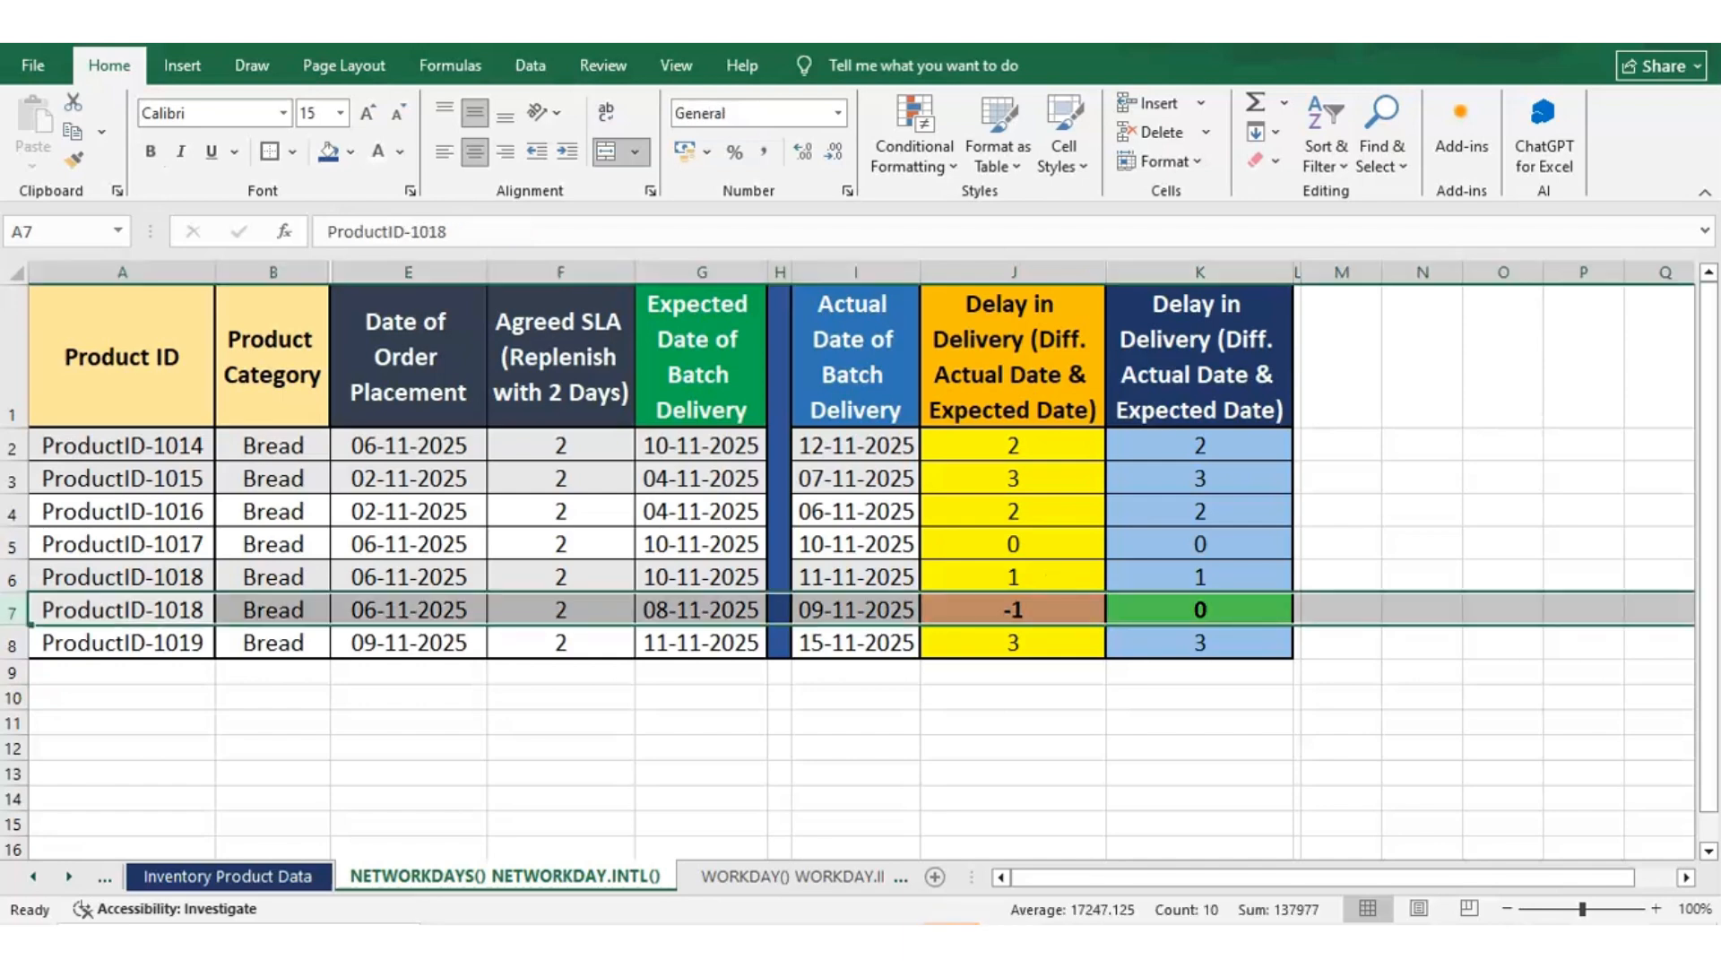
left_click(1622, 882)
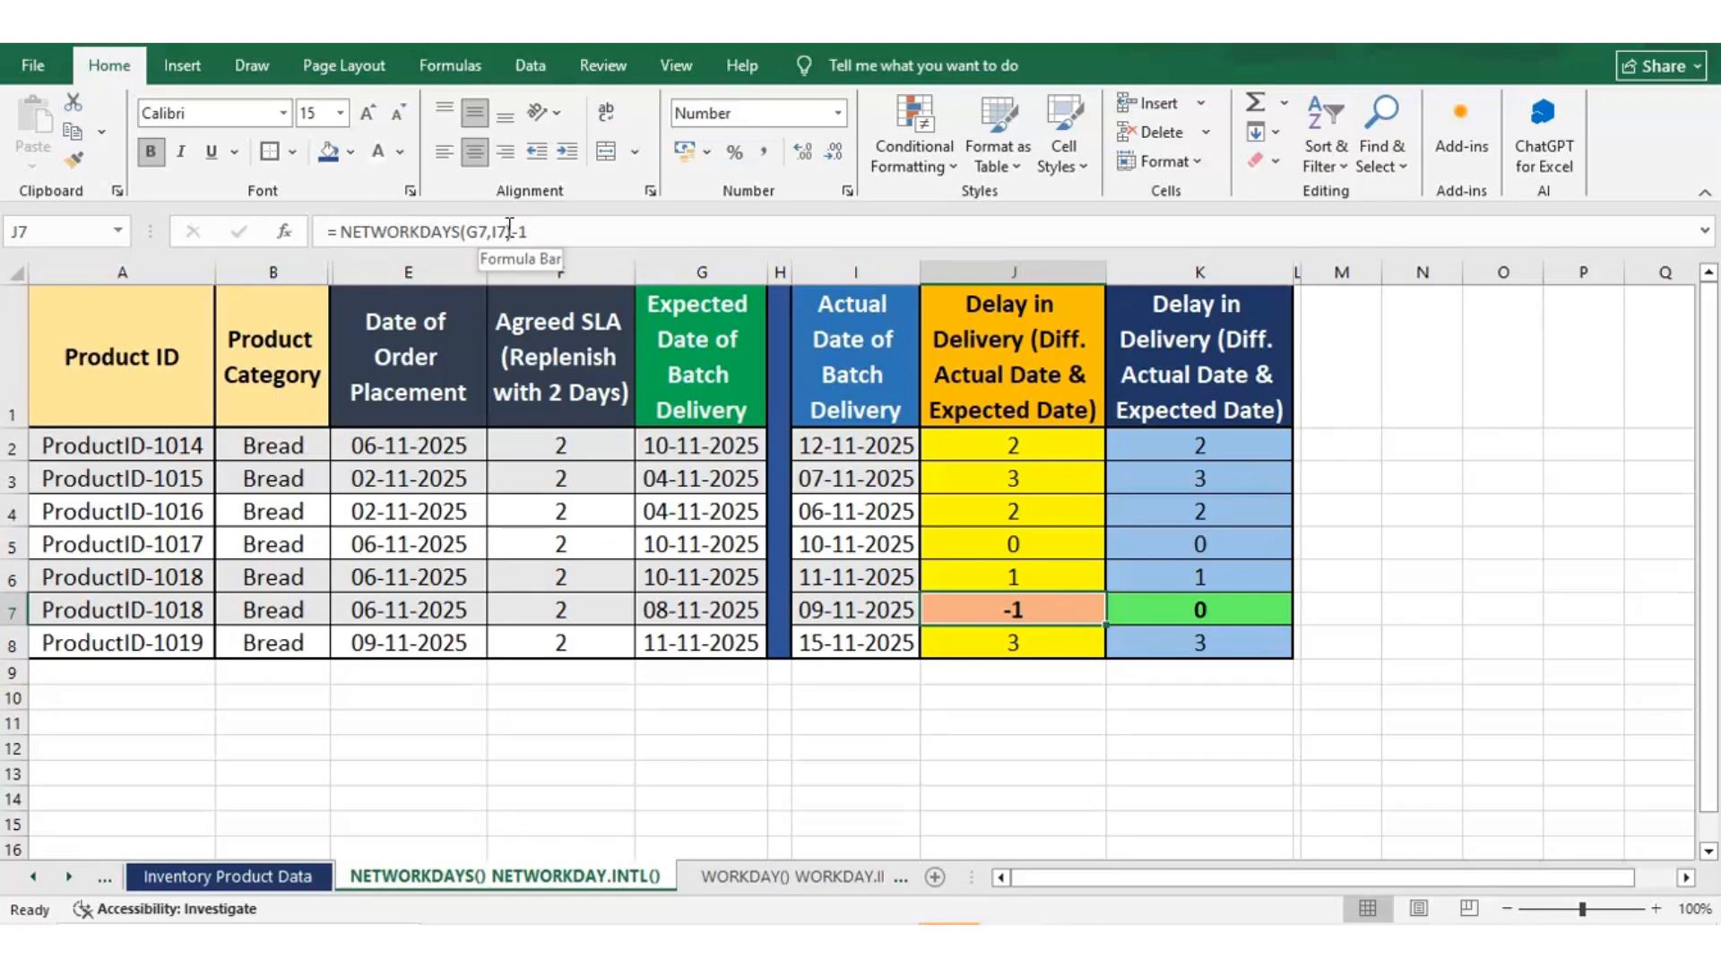
left_click_drag(509, 229, 337, 255)
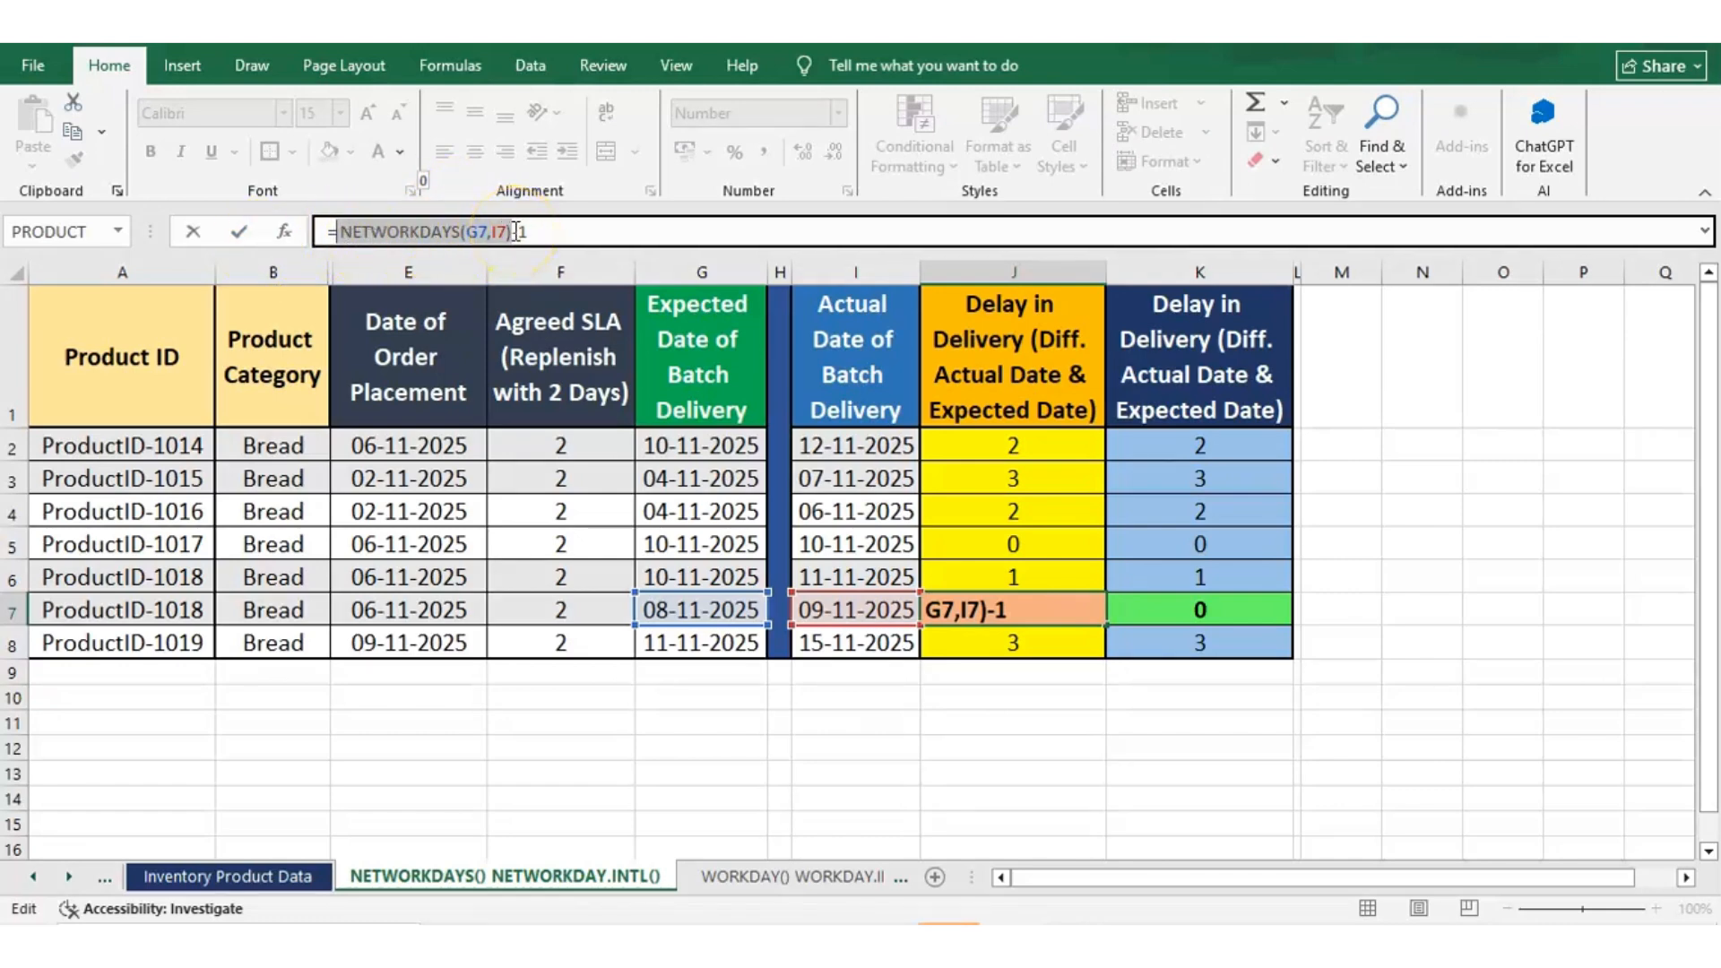
left_click(564, 230)
key("ctrl+Return")
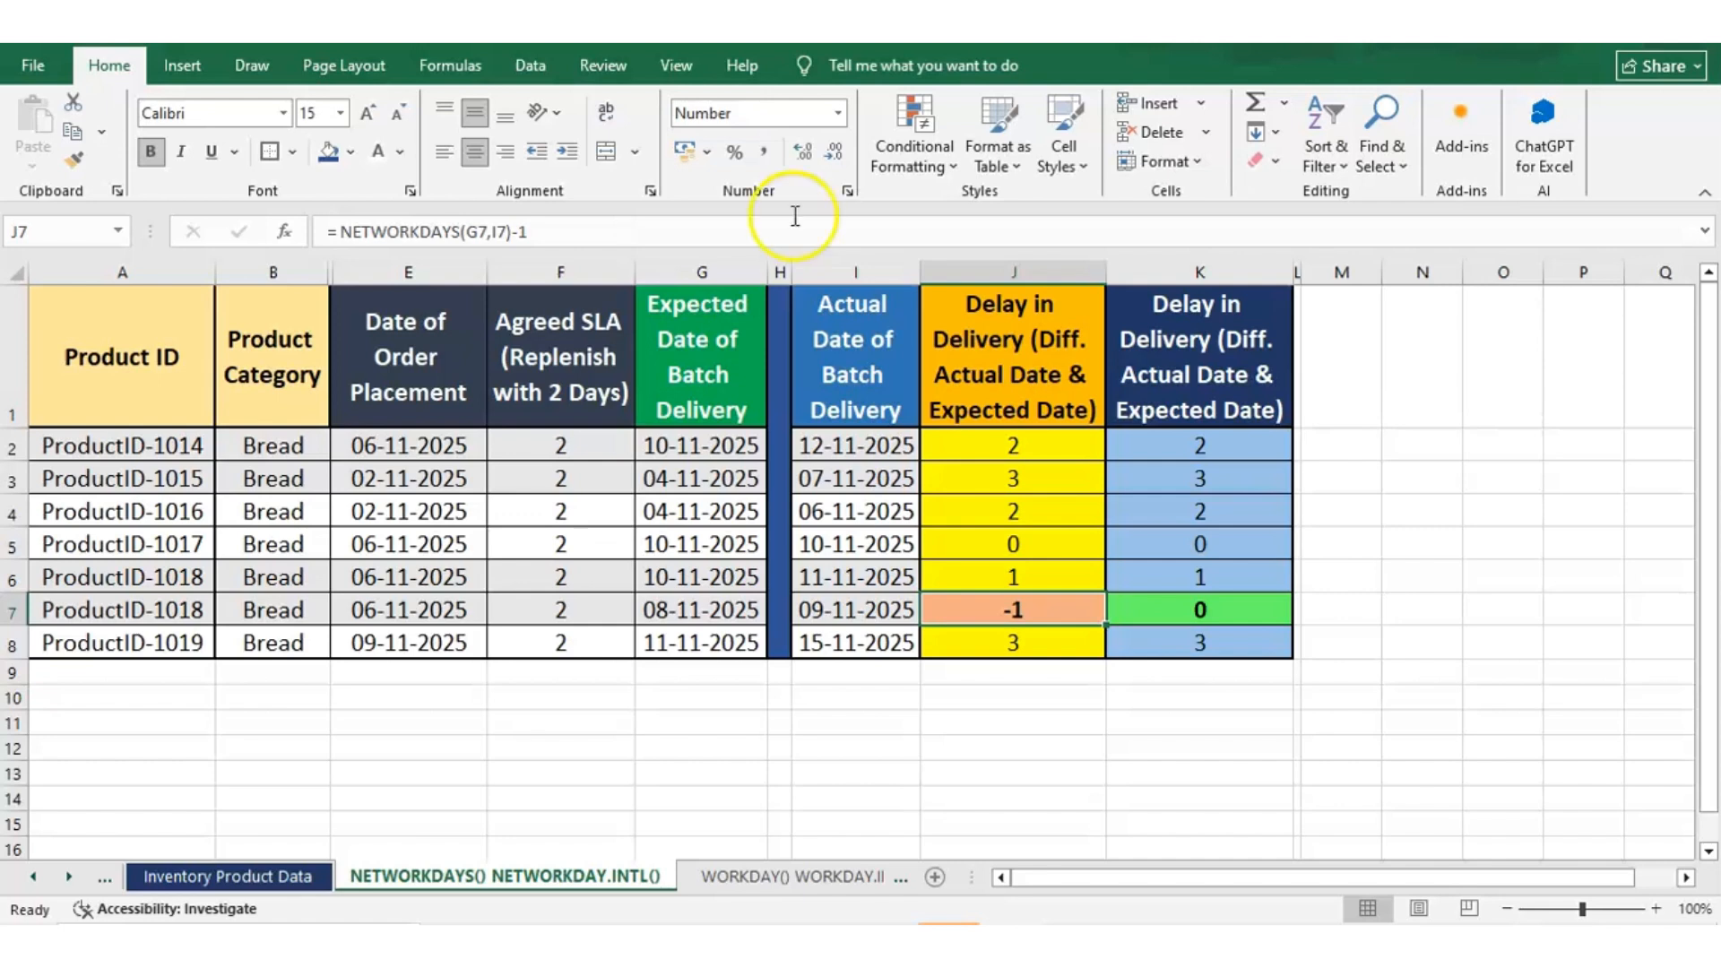
Examine the IF formula in K2, focusing on its NETWORKDAYS(G2,I2) condition
left_click(1167, 445)
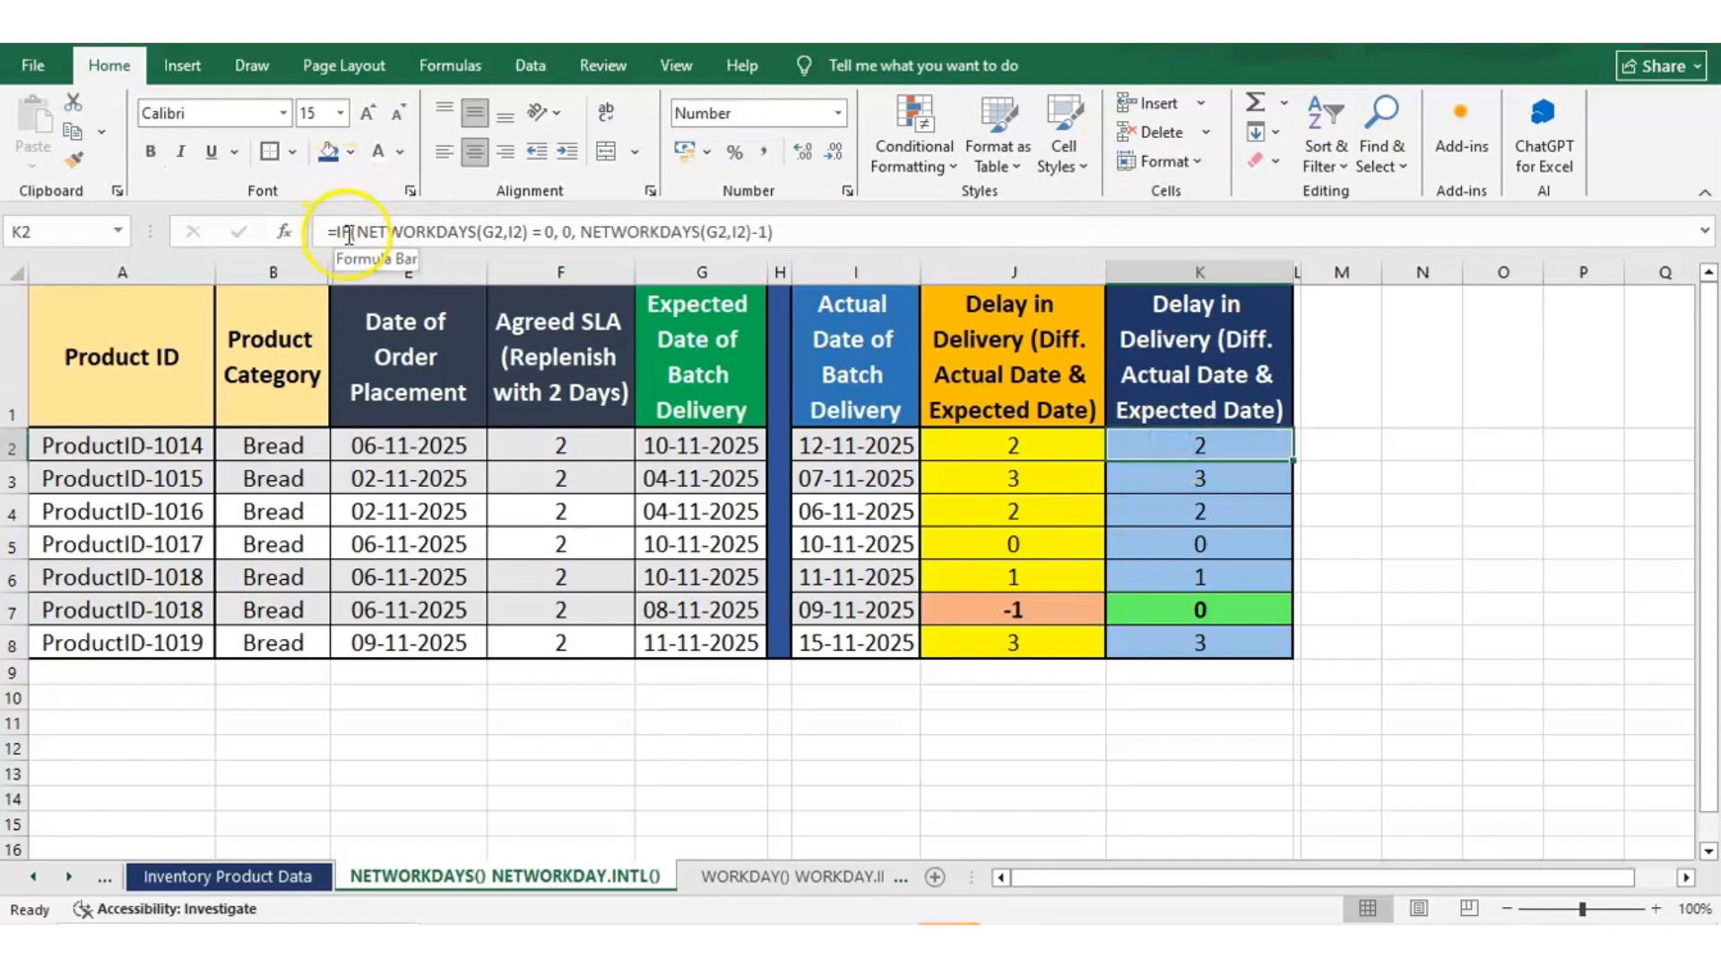
left_click_drag(355, 232, 524, 231)
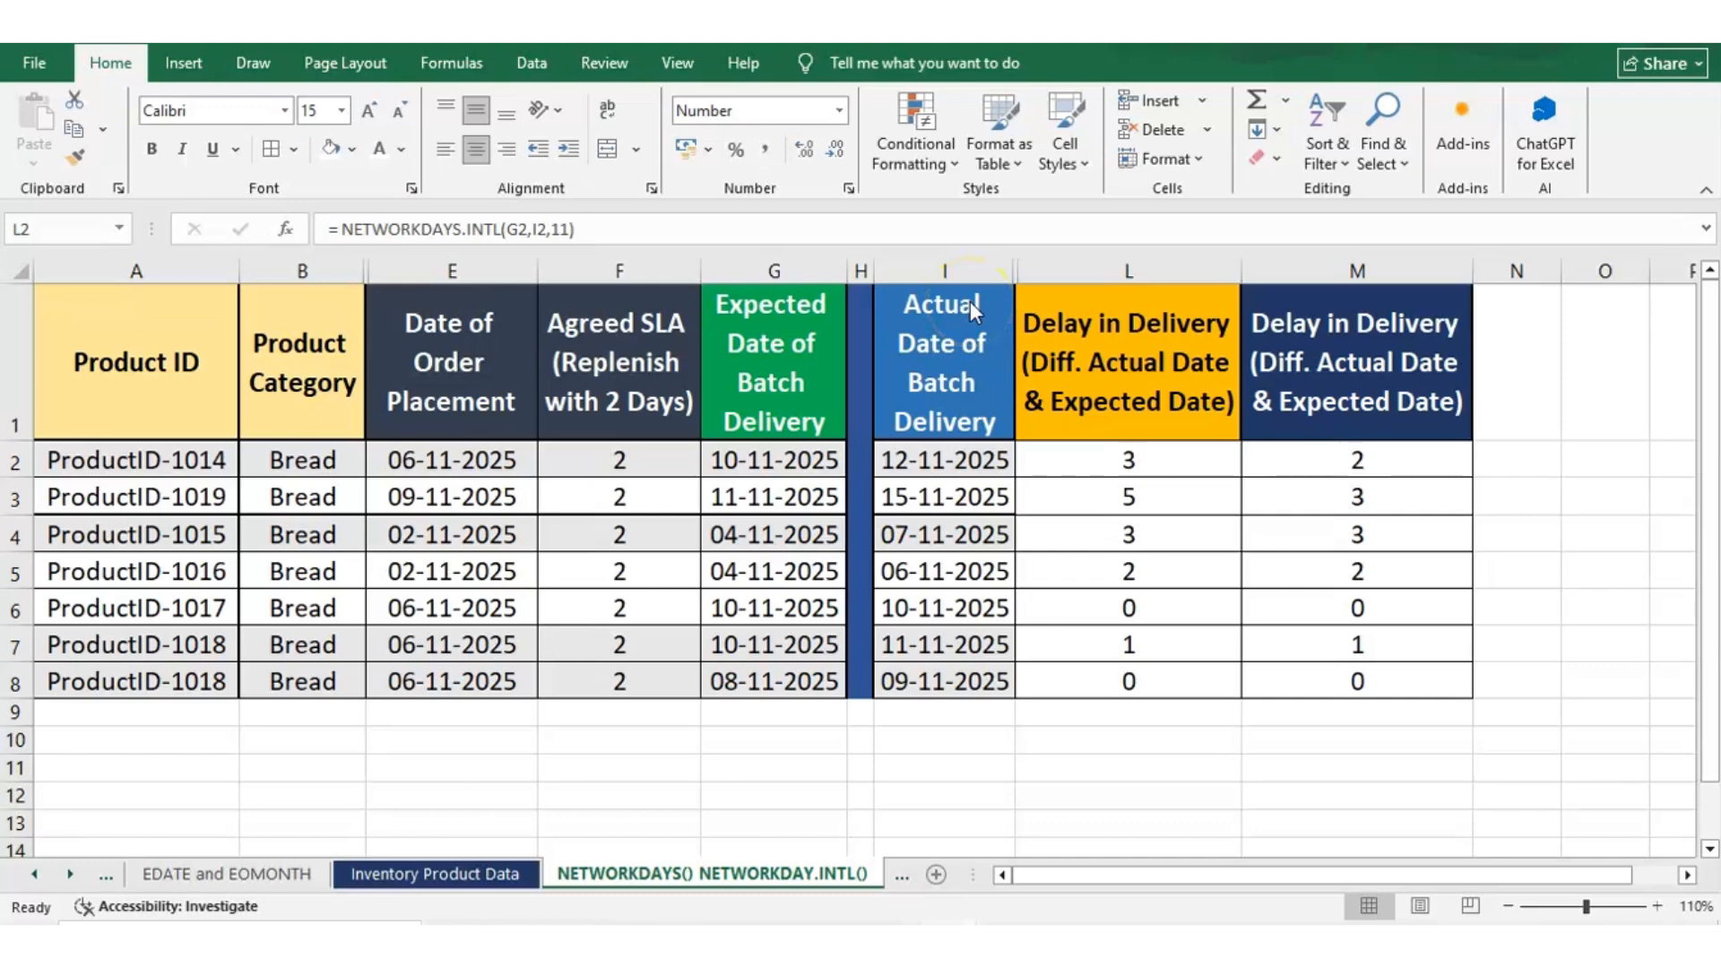
Examine the NETWORKDAYS.INTL formula in L2, its start-date, end-date and weekend arguments, and the expected date it references in G2
left_click(1204, 461)
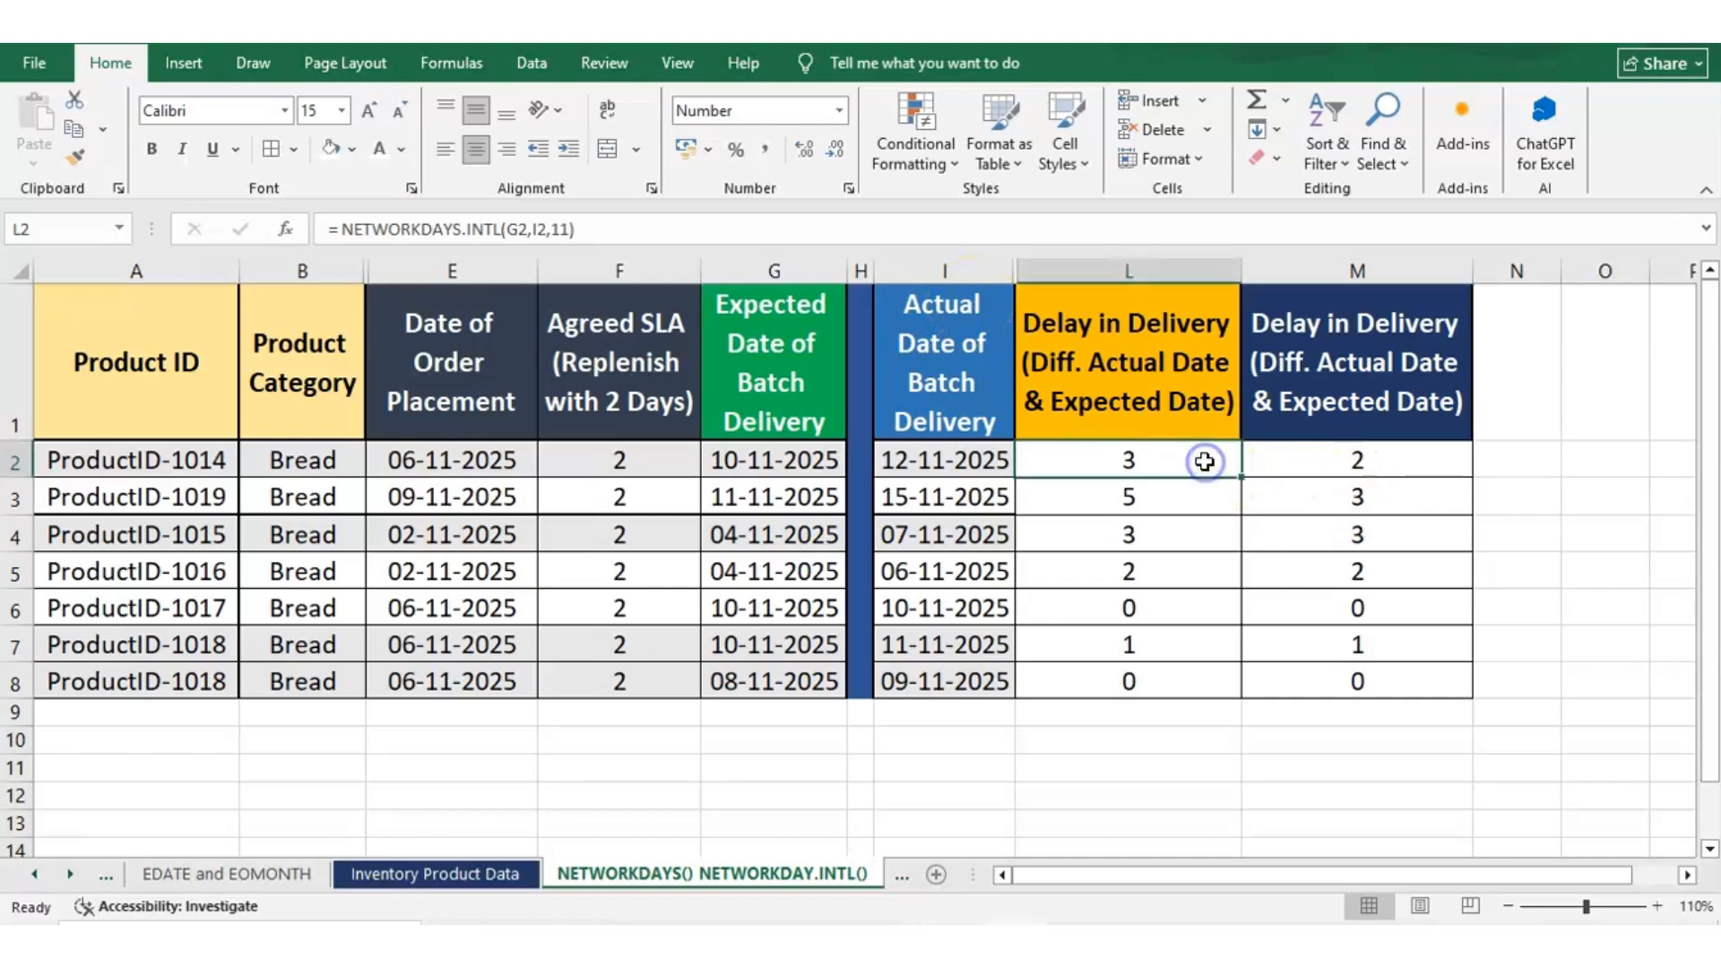
left_click(333, 229)
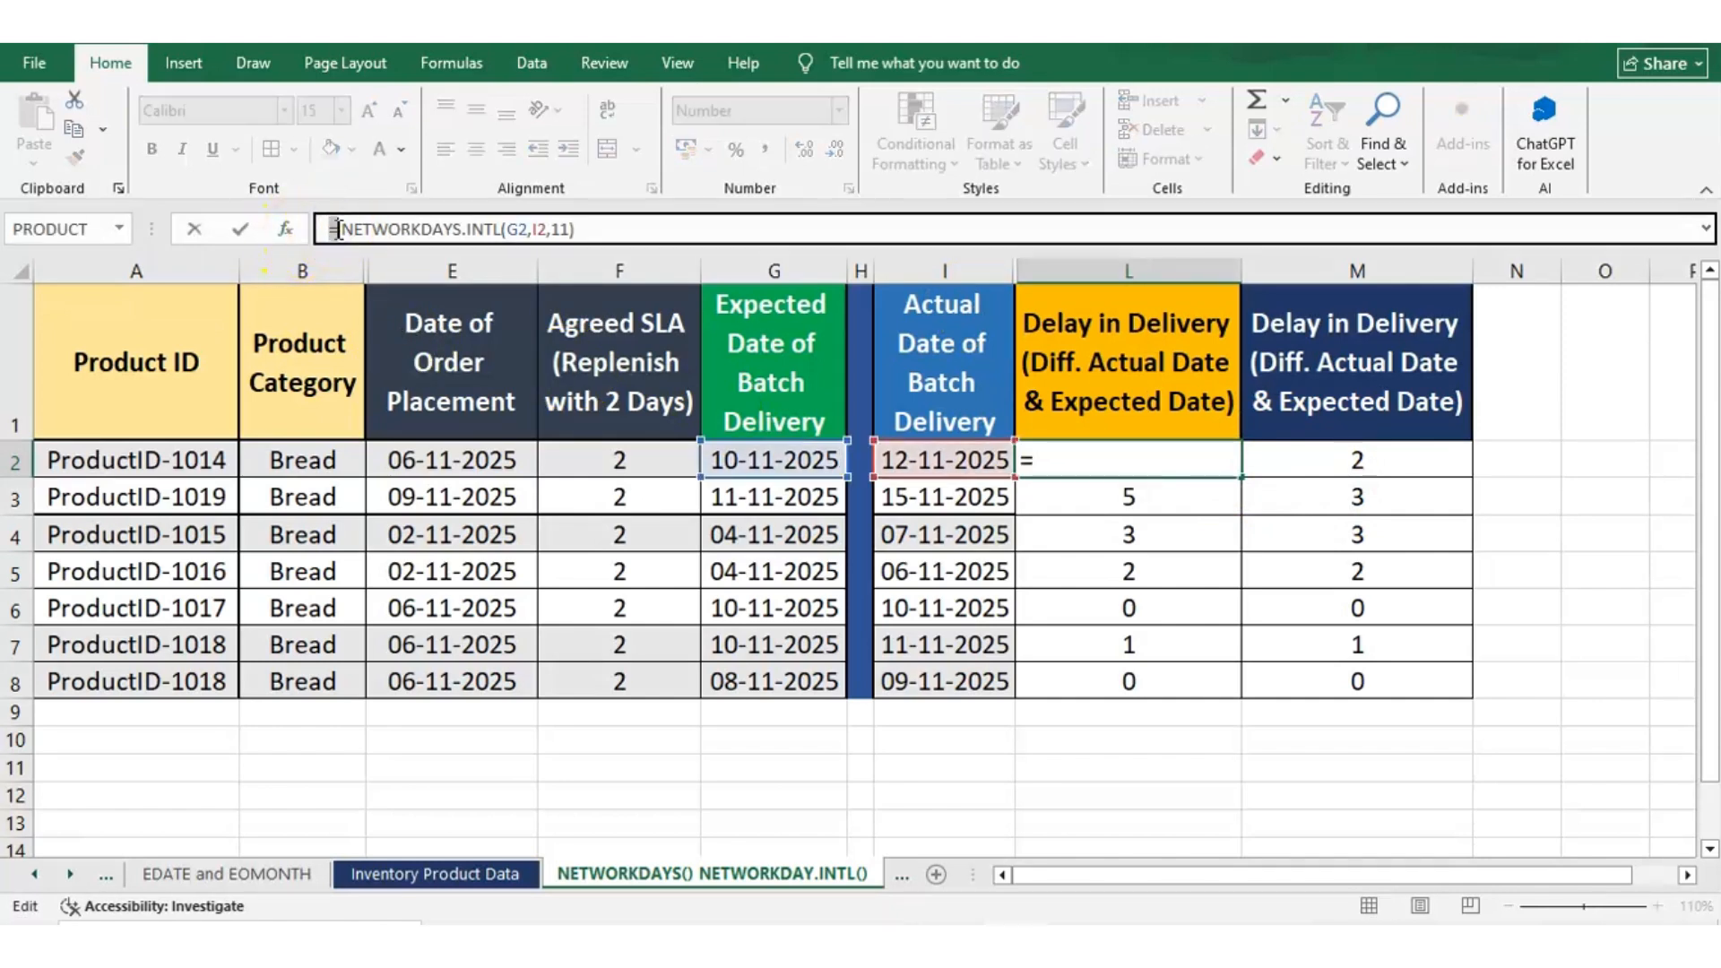
double_click(353, 229)
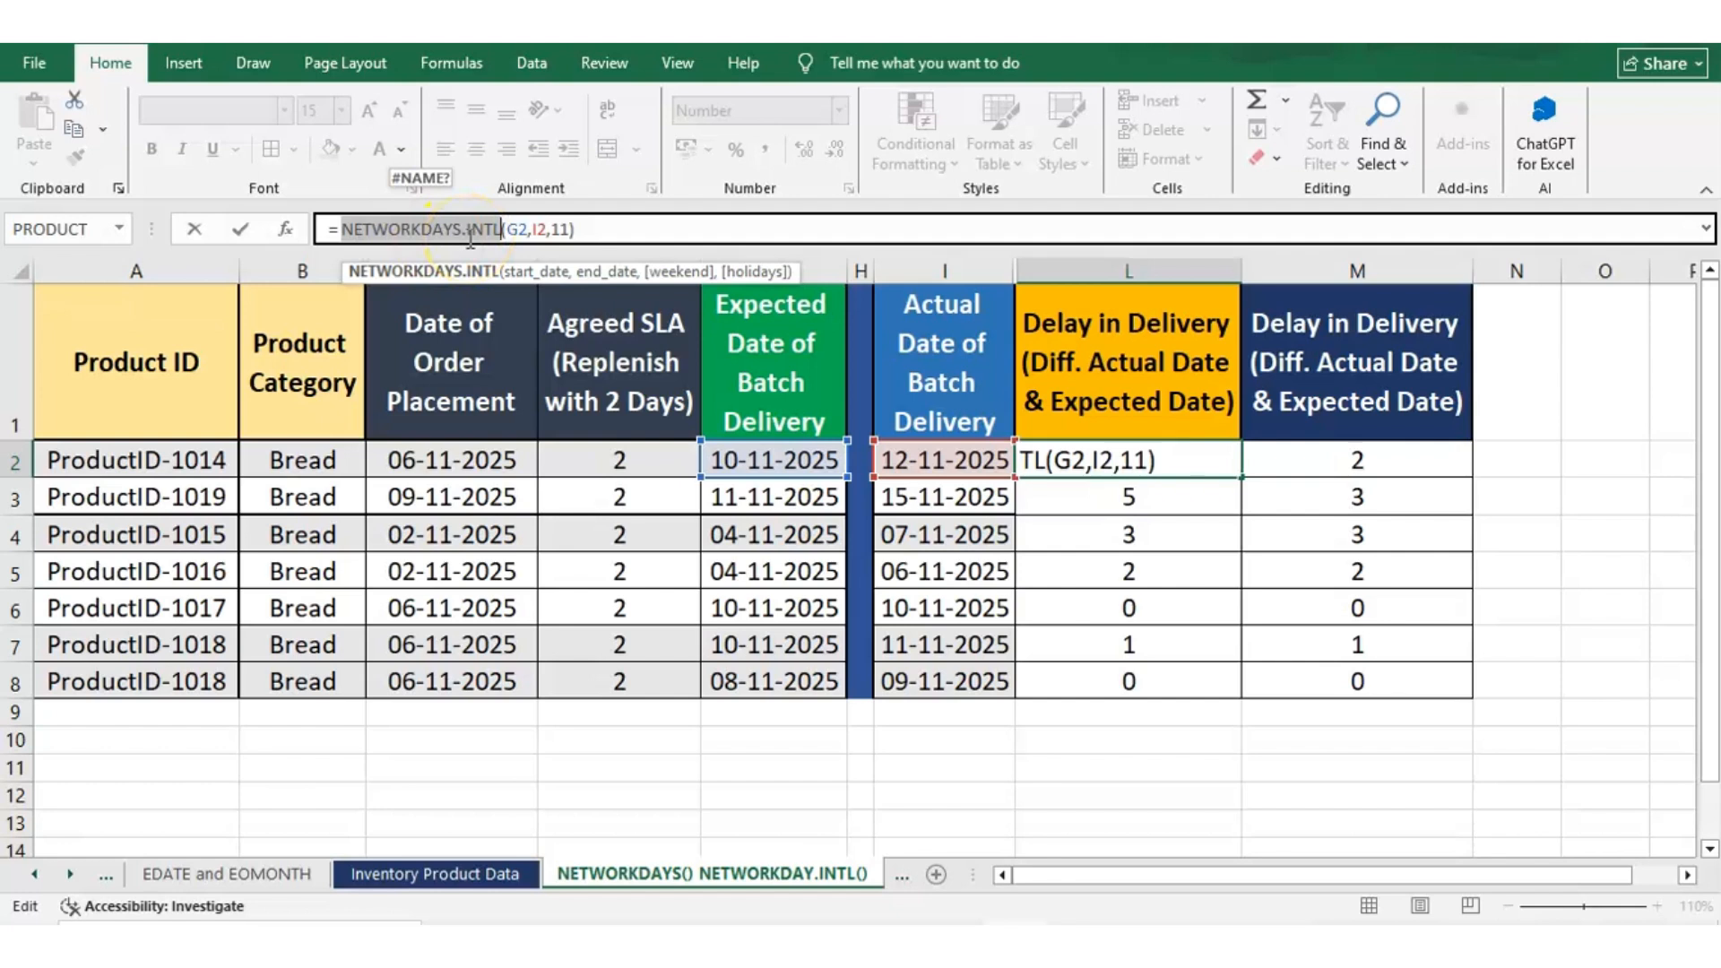
key("Escape")
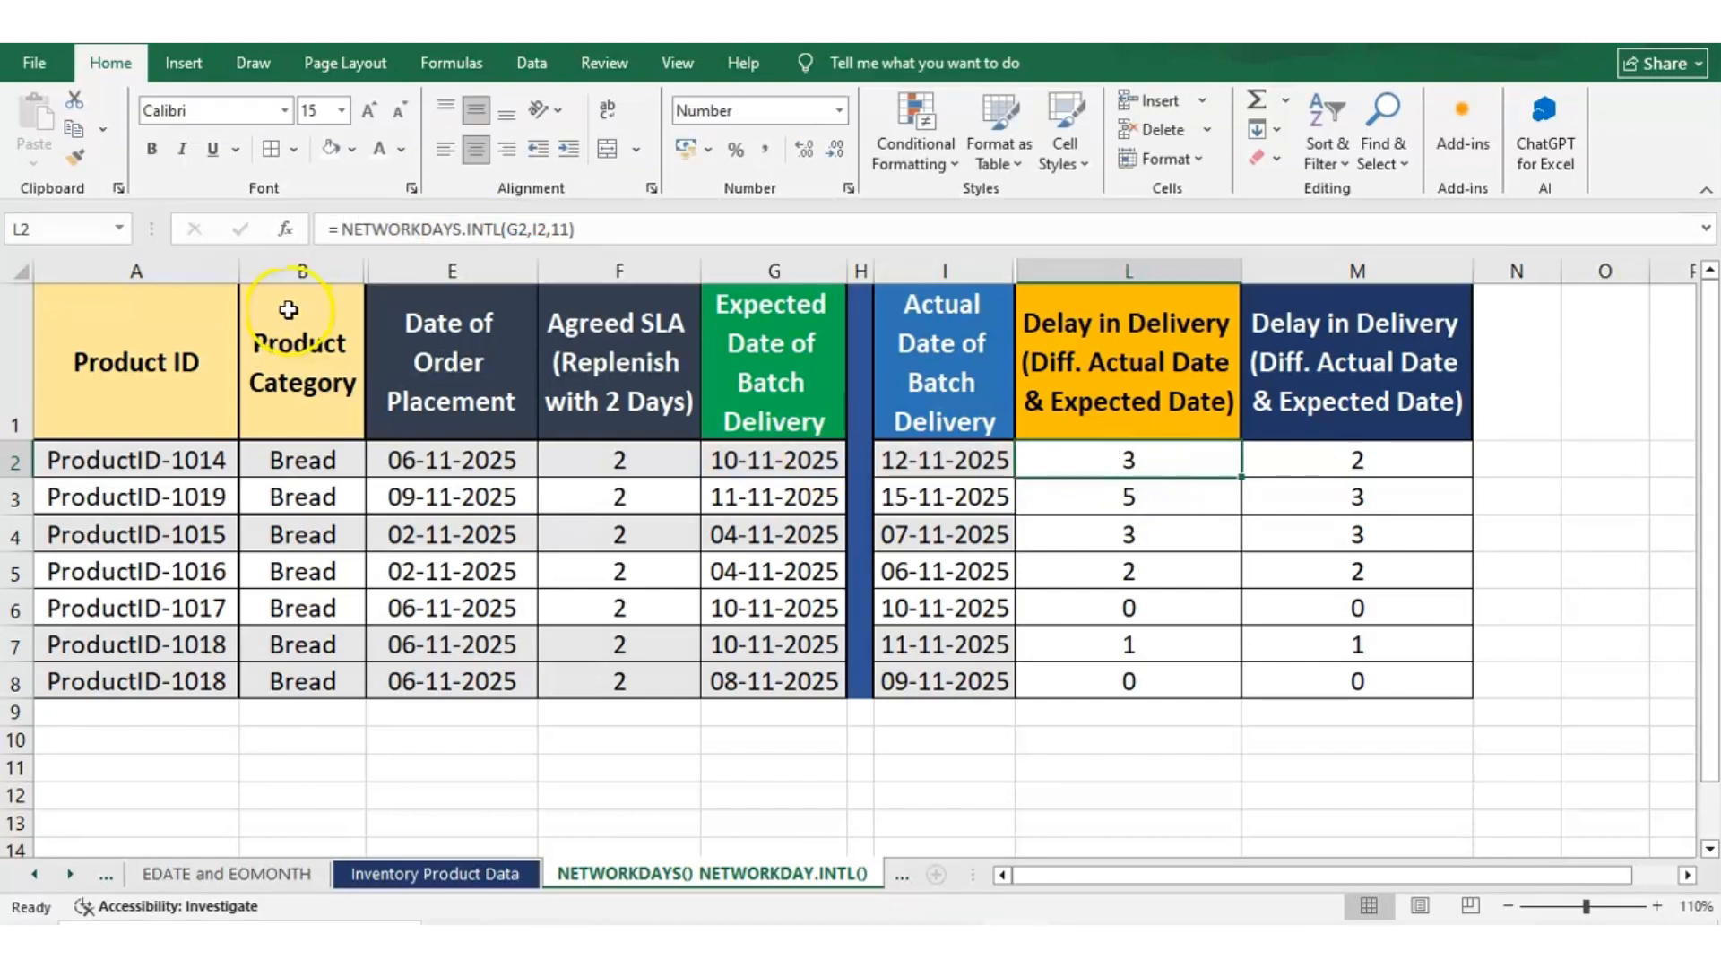
left_click(517, 226)
left_click(517, 226)
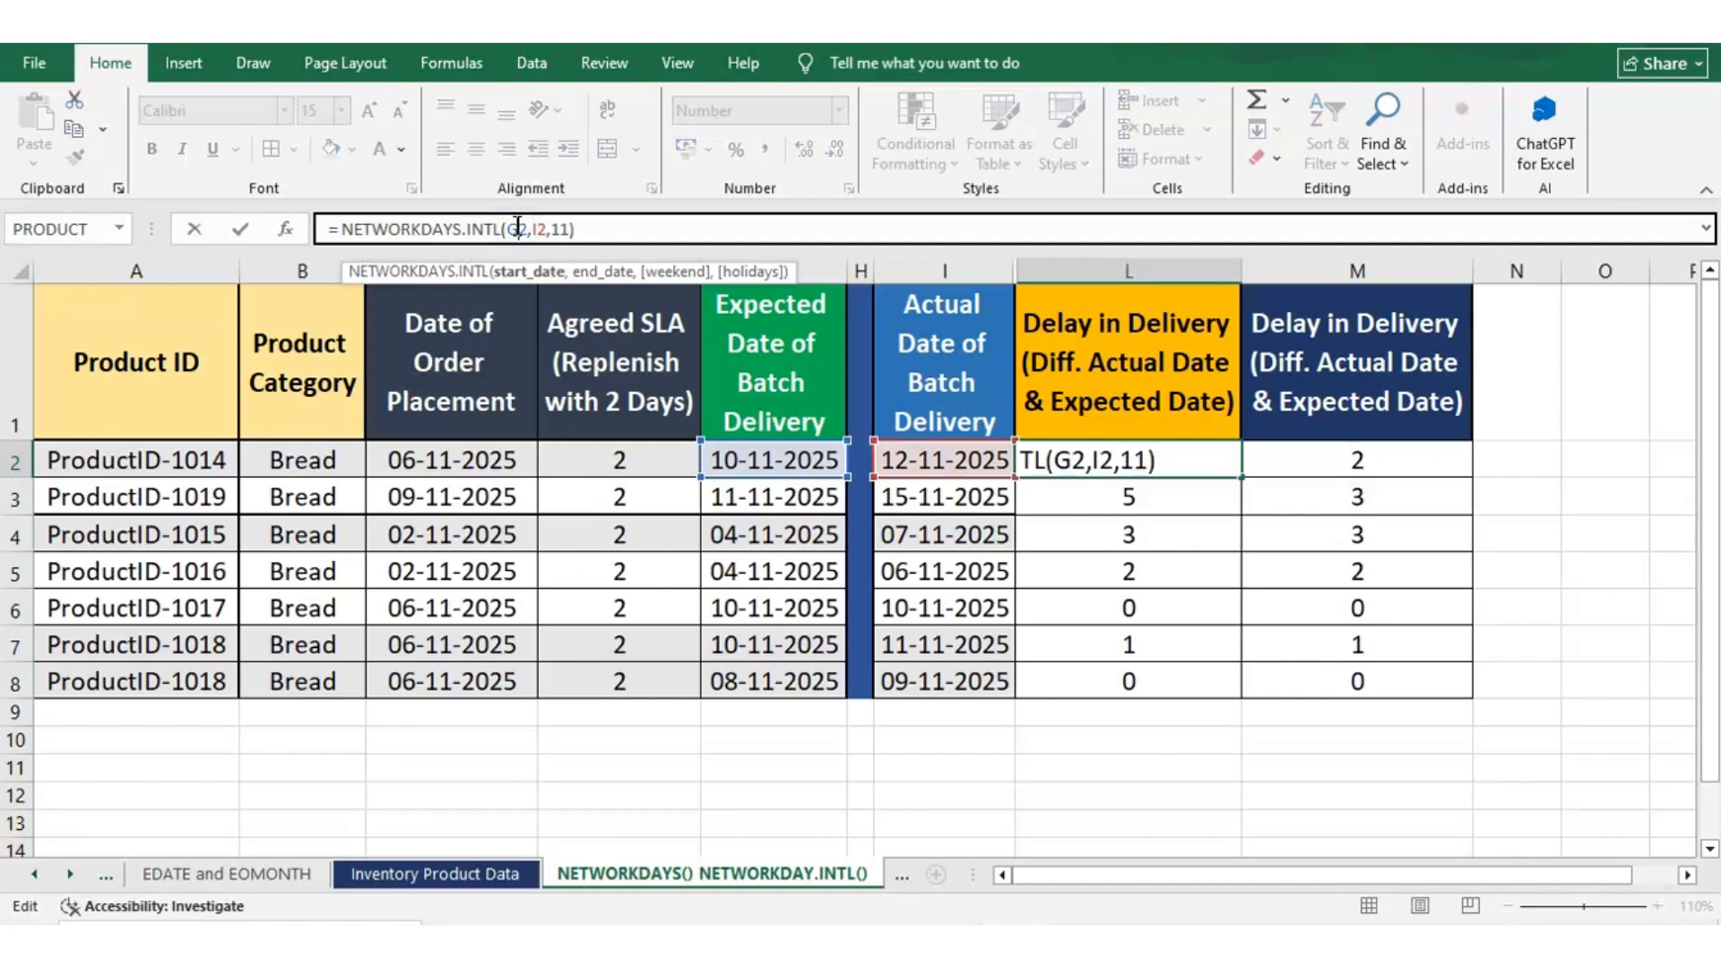
left_click(541, 229)
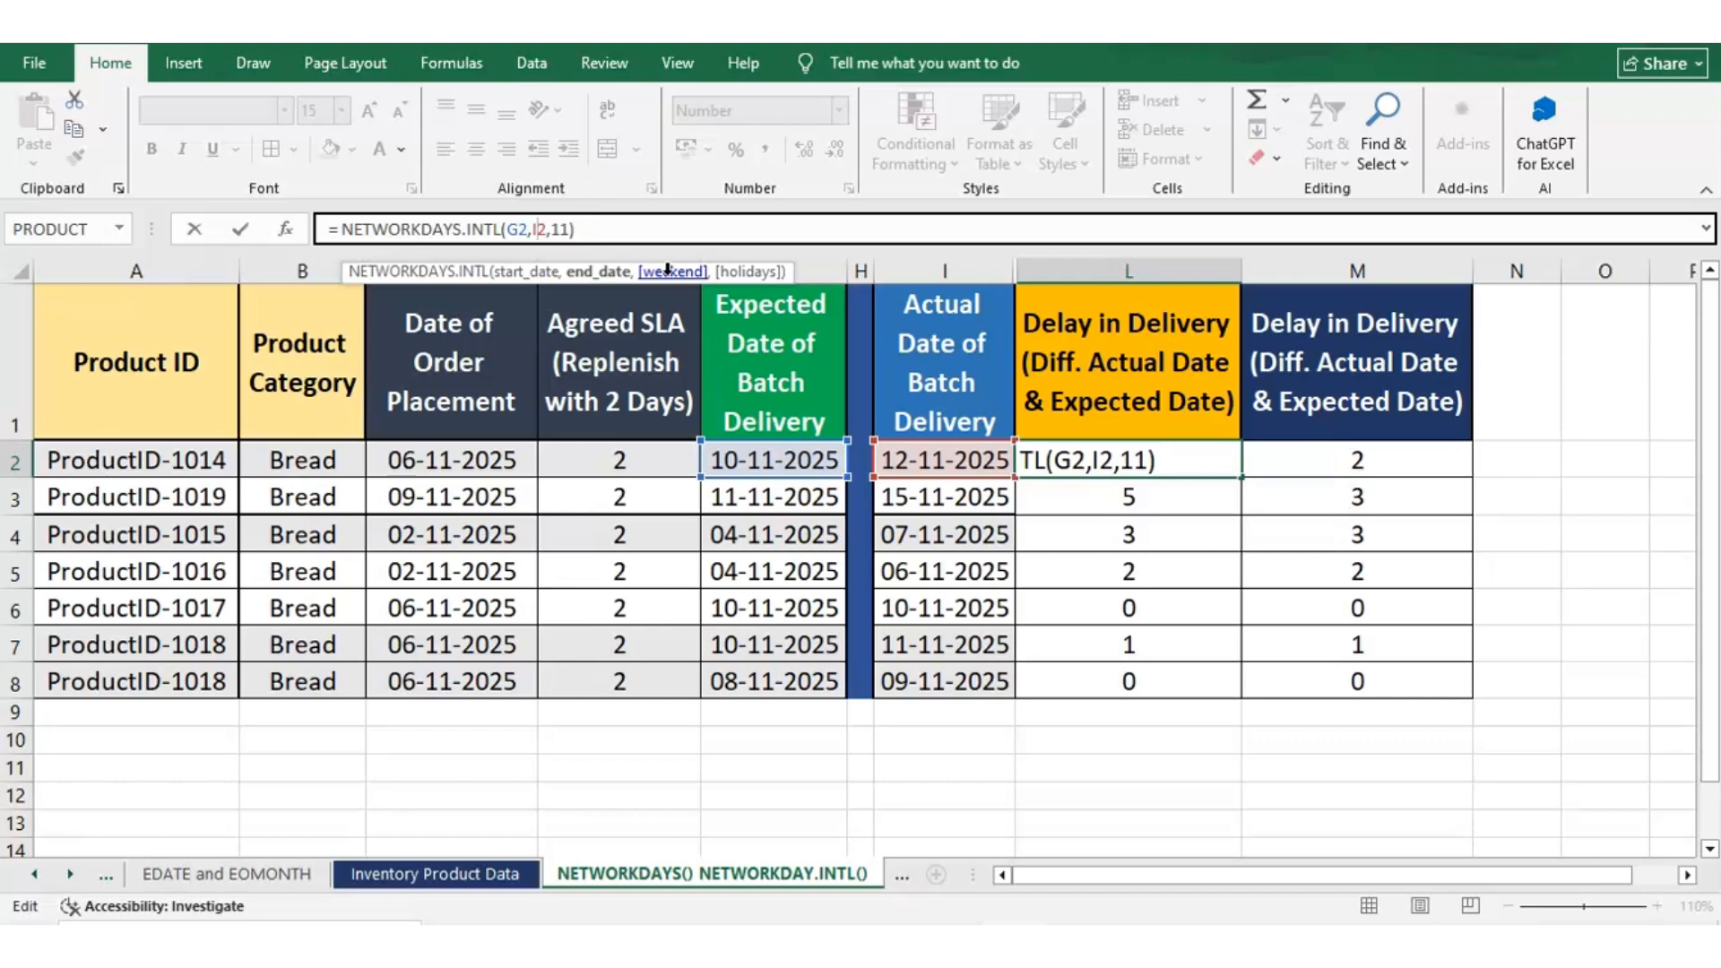
key("ctrl+Return")
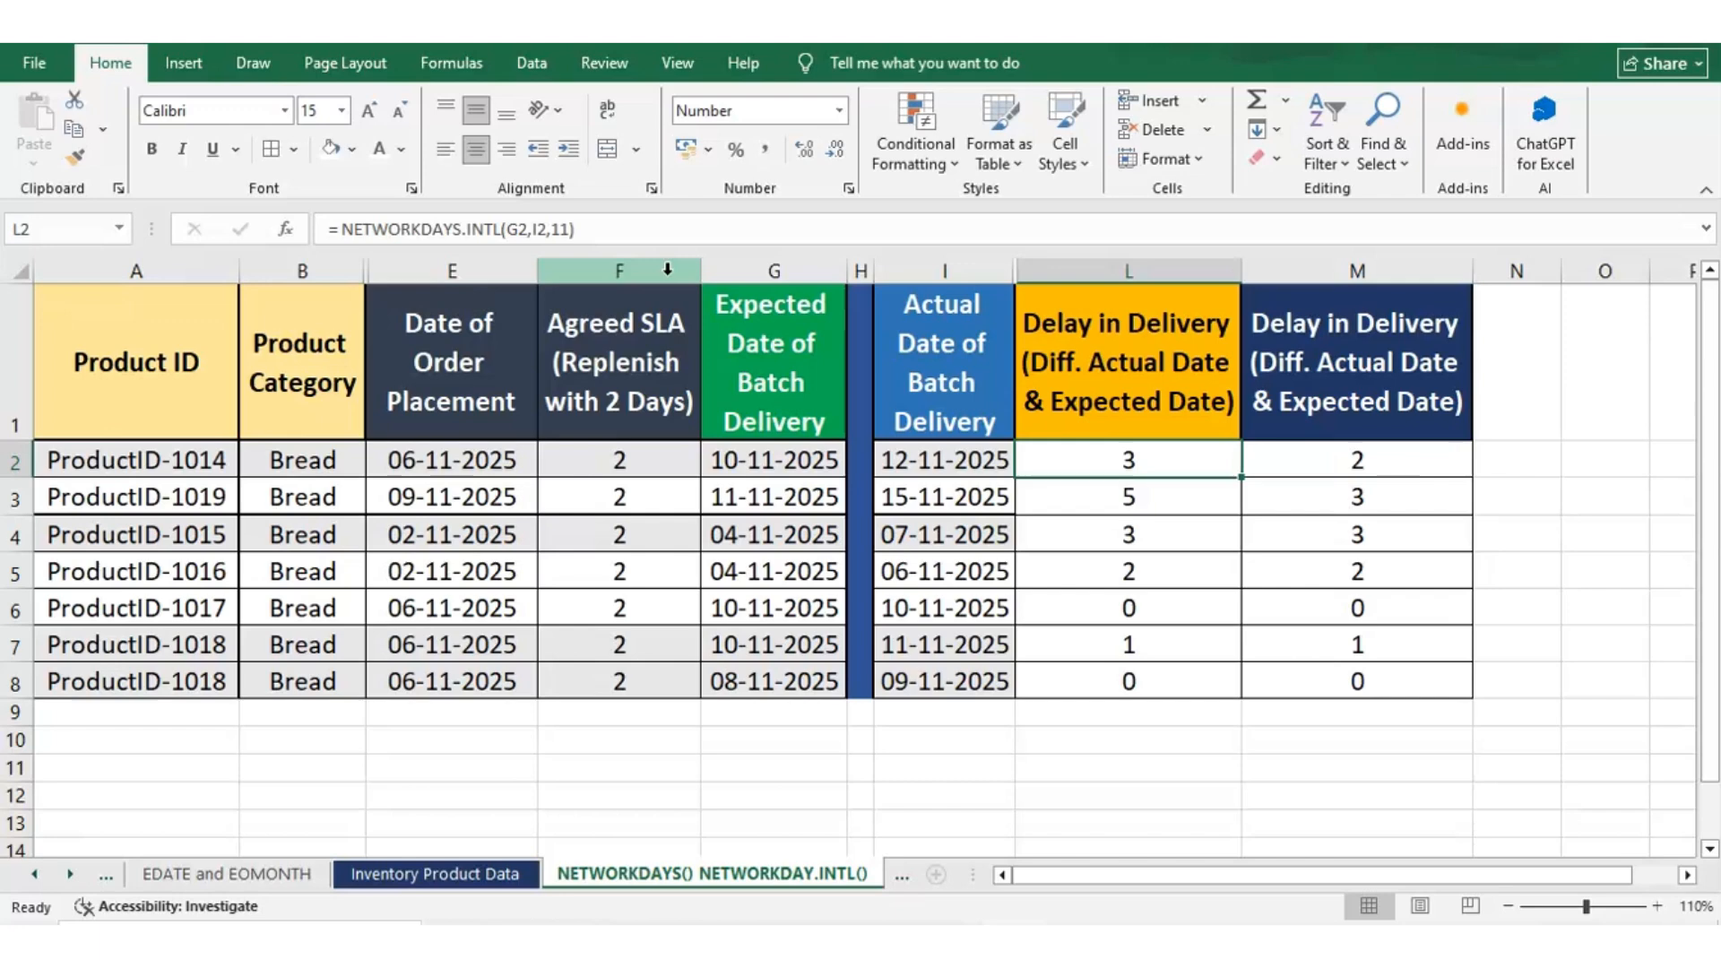
left_click(793, 466)
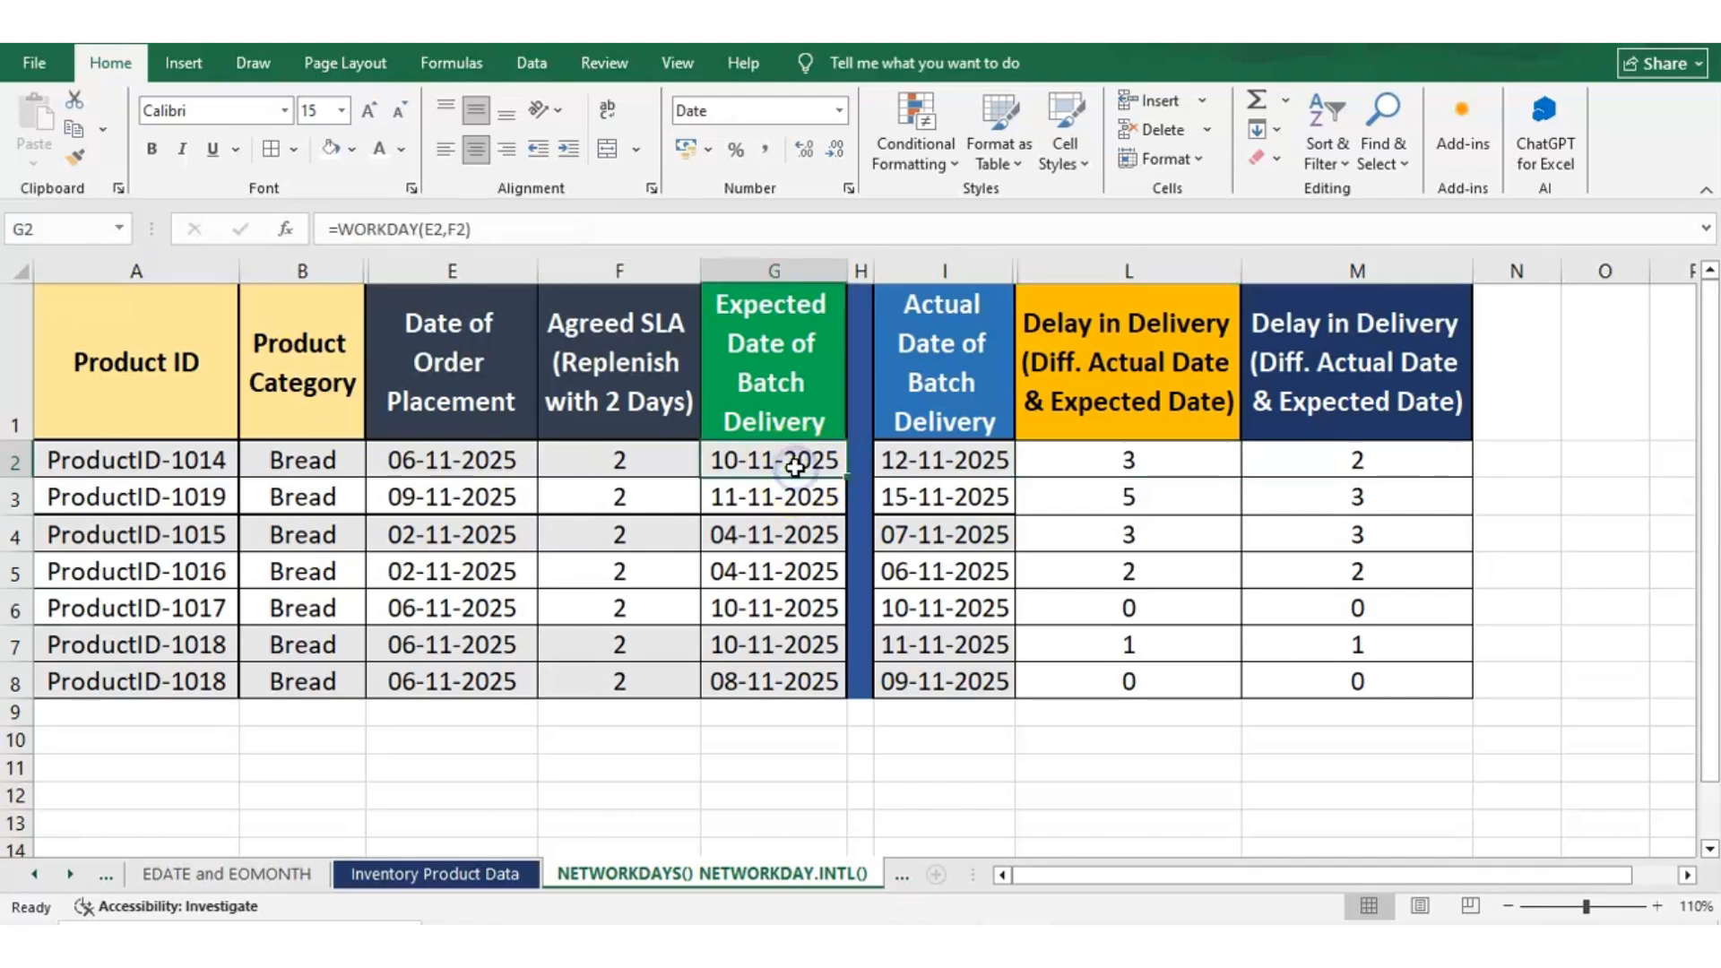
Examine the end-date argument I2 and weekend argument 11 of the NETWORKDAYS.INTL formula in L2, leaving the formula unchanged
left_click(1064, 467)
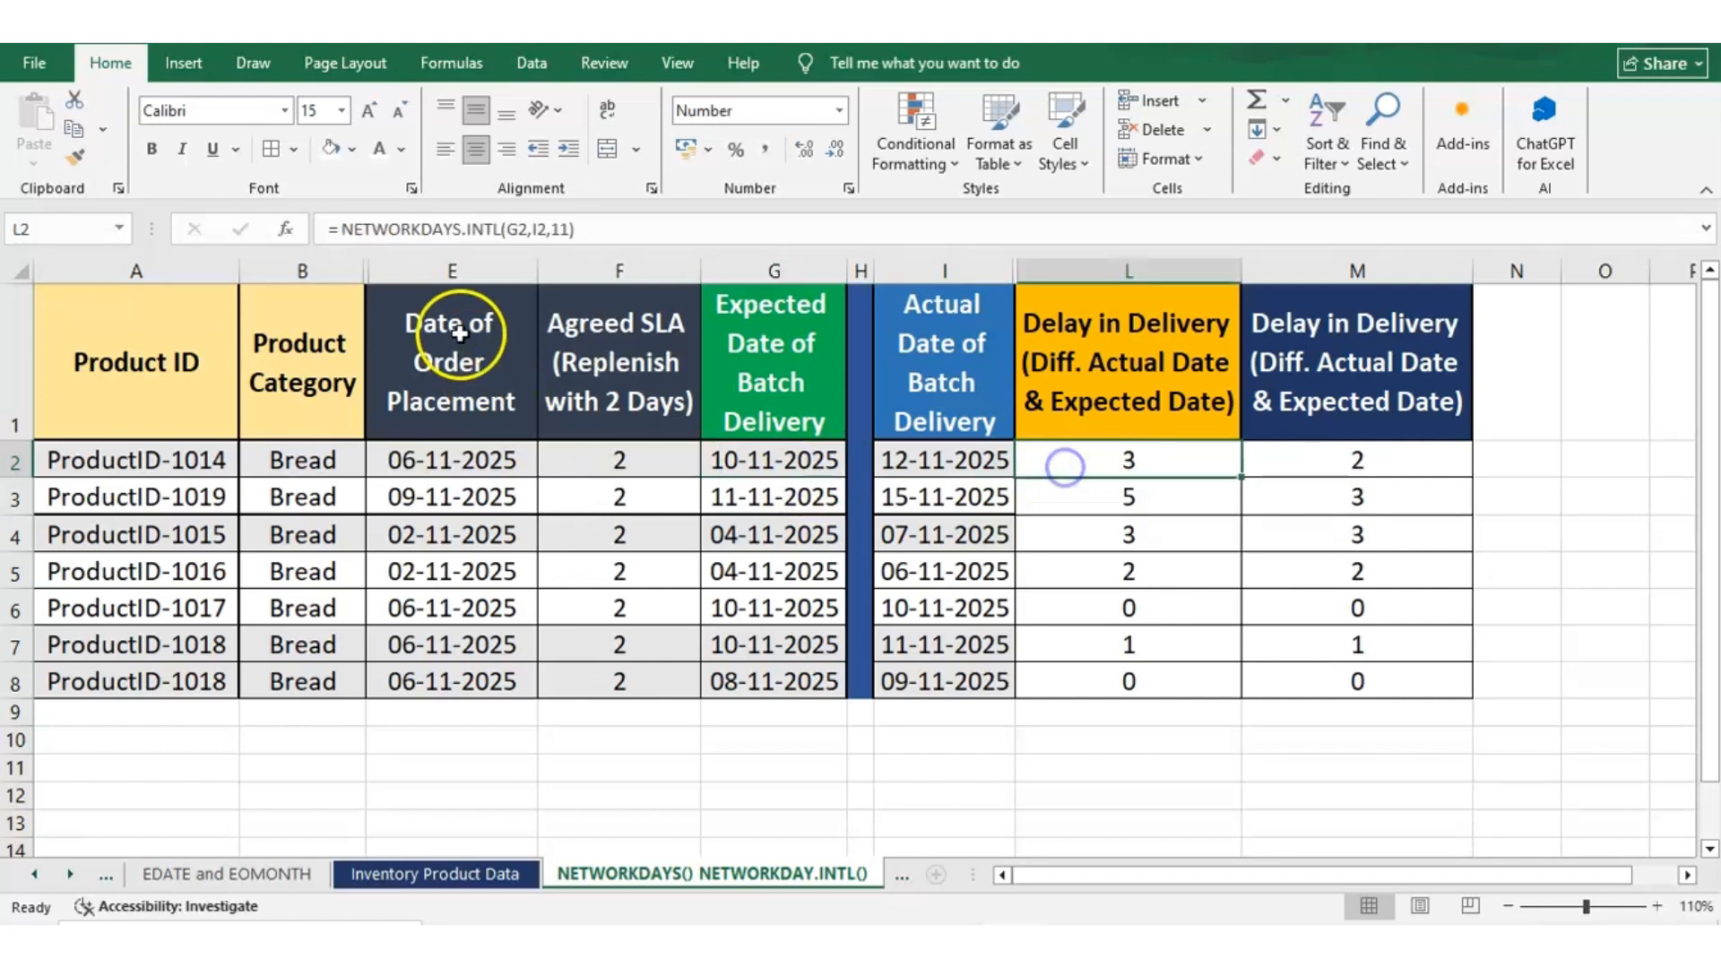
double_click(518, 229)
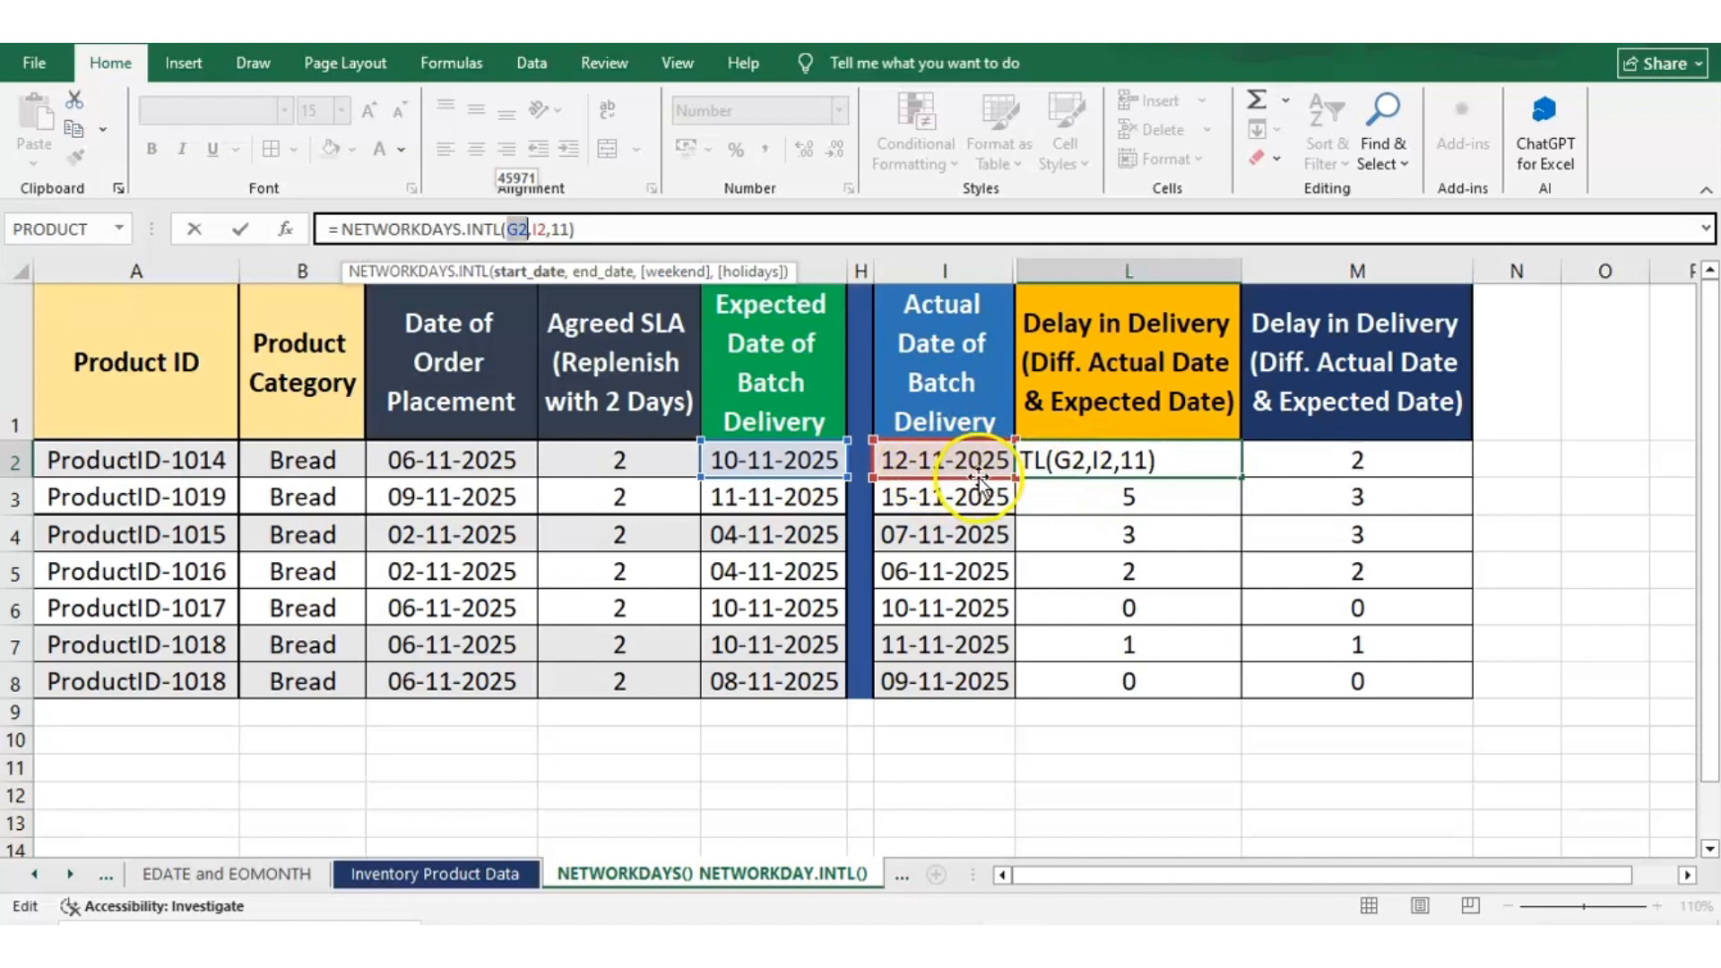
double_click(542, 229)
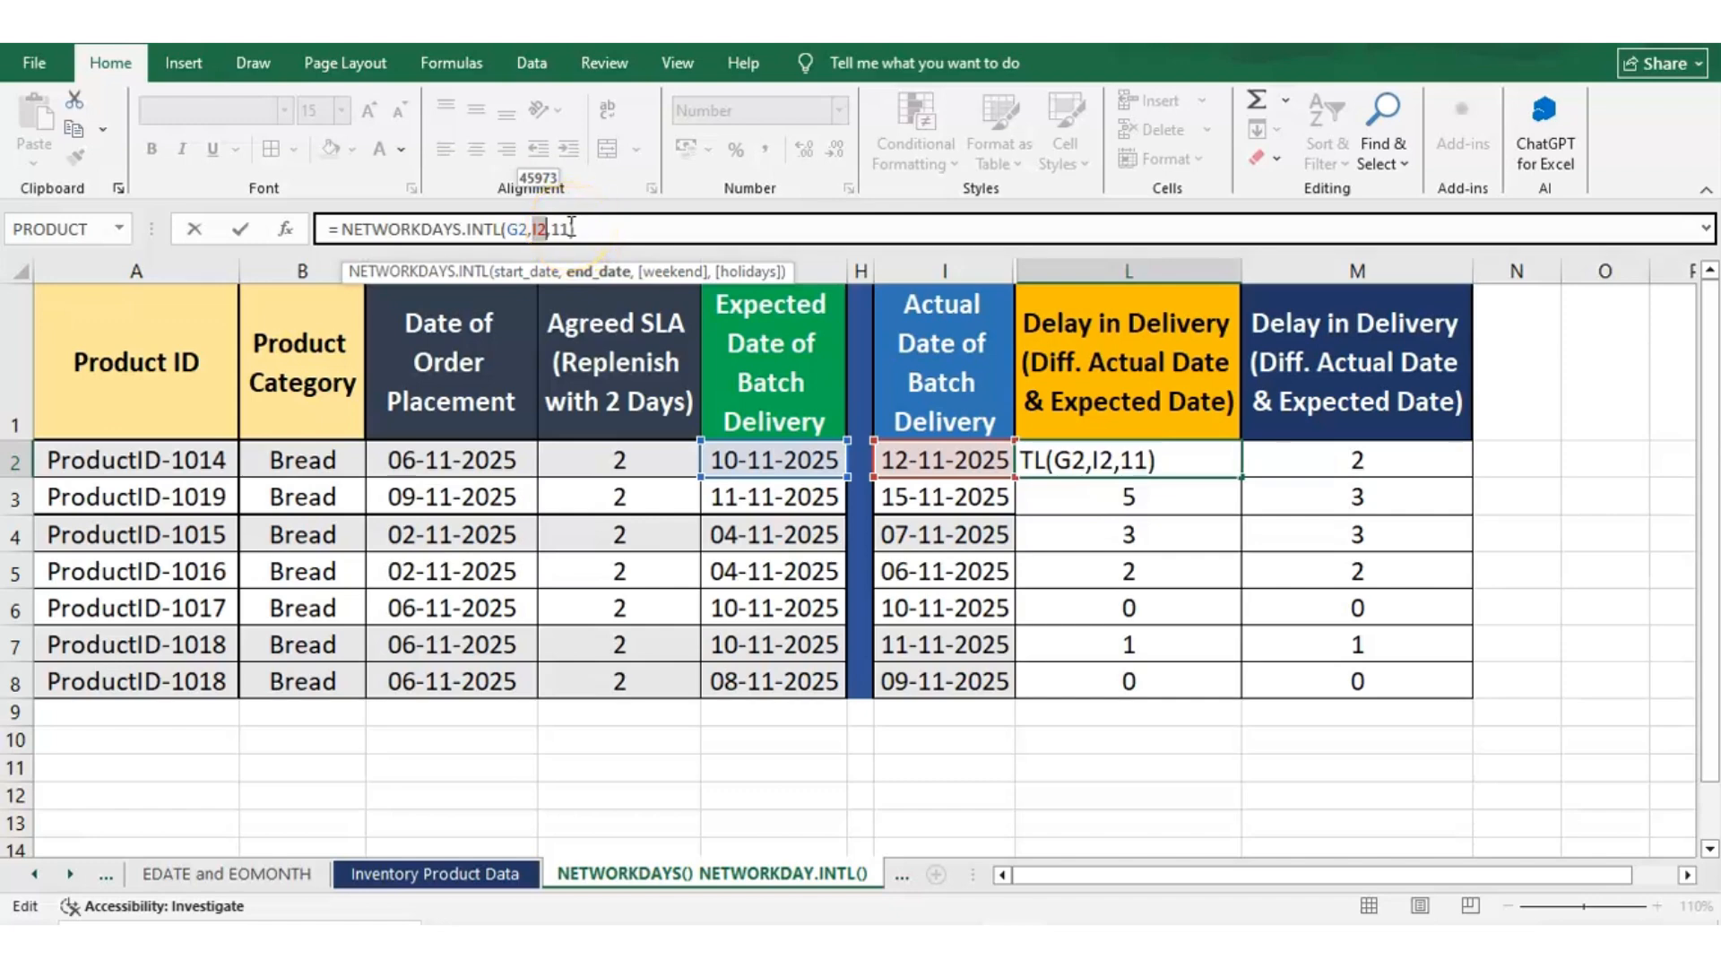
left_click(570, 227)
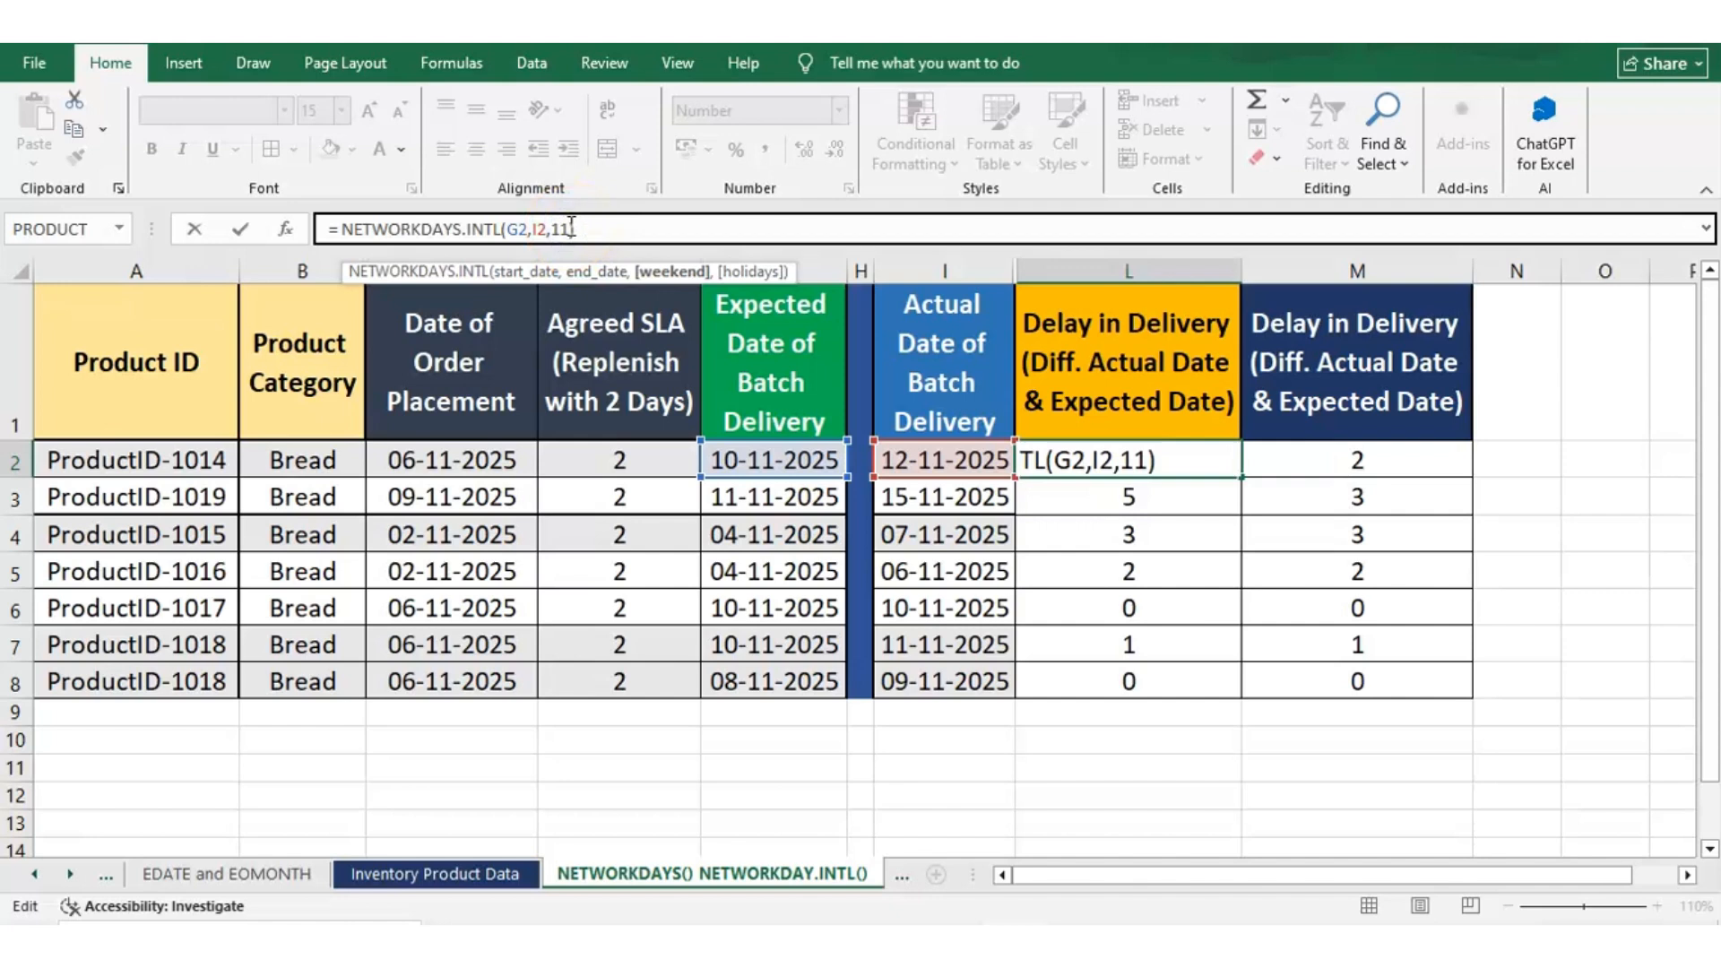
type(")")
left_click(559, 224)
key("Escape")
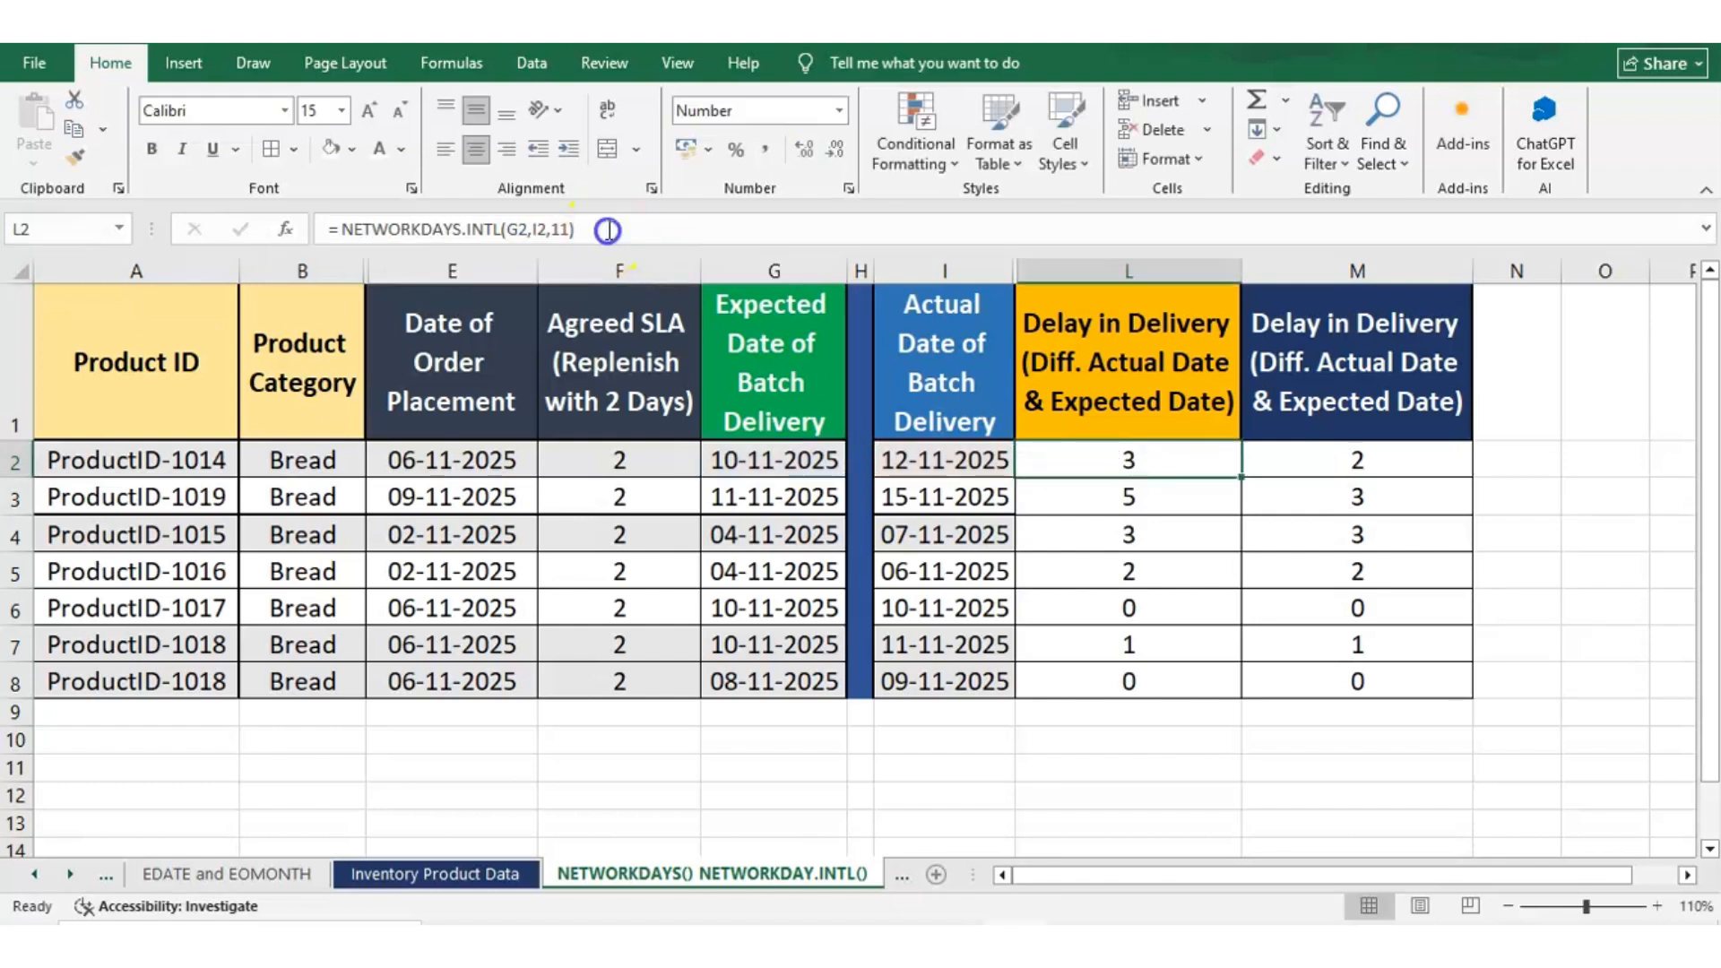
left_click(608, 231)
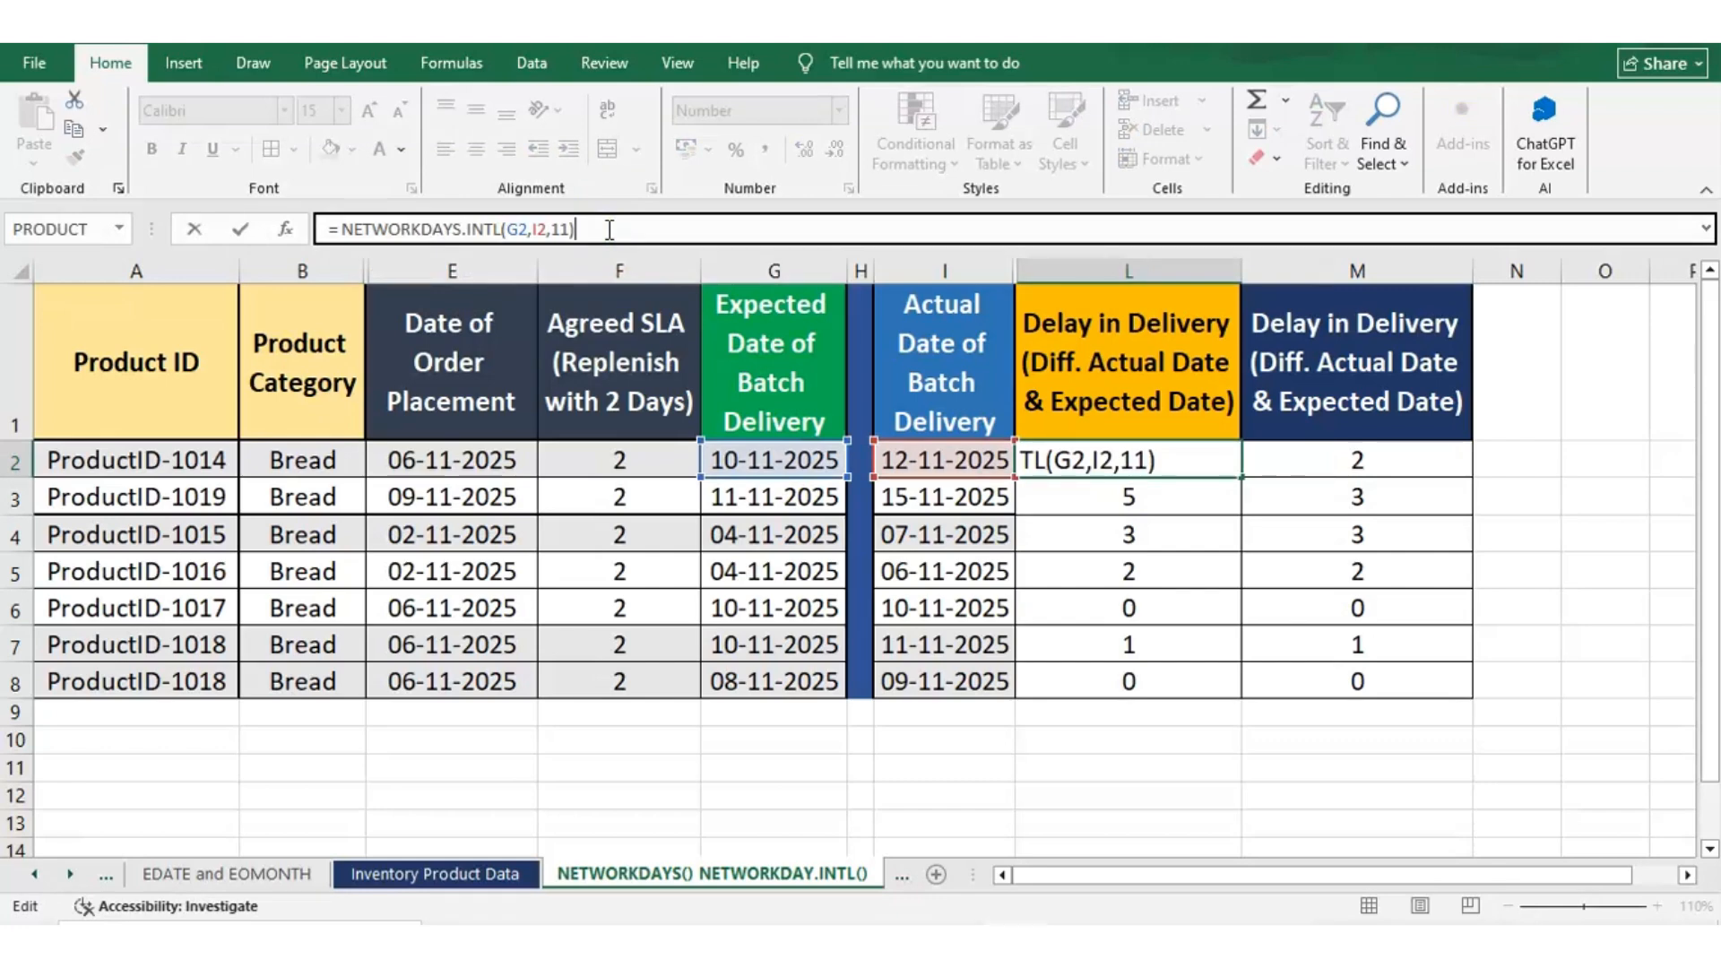
key("Return")
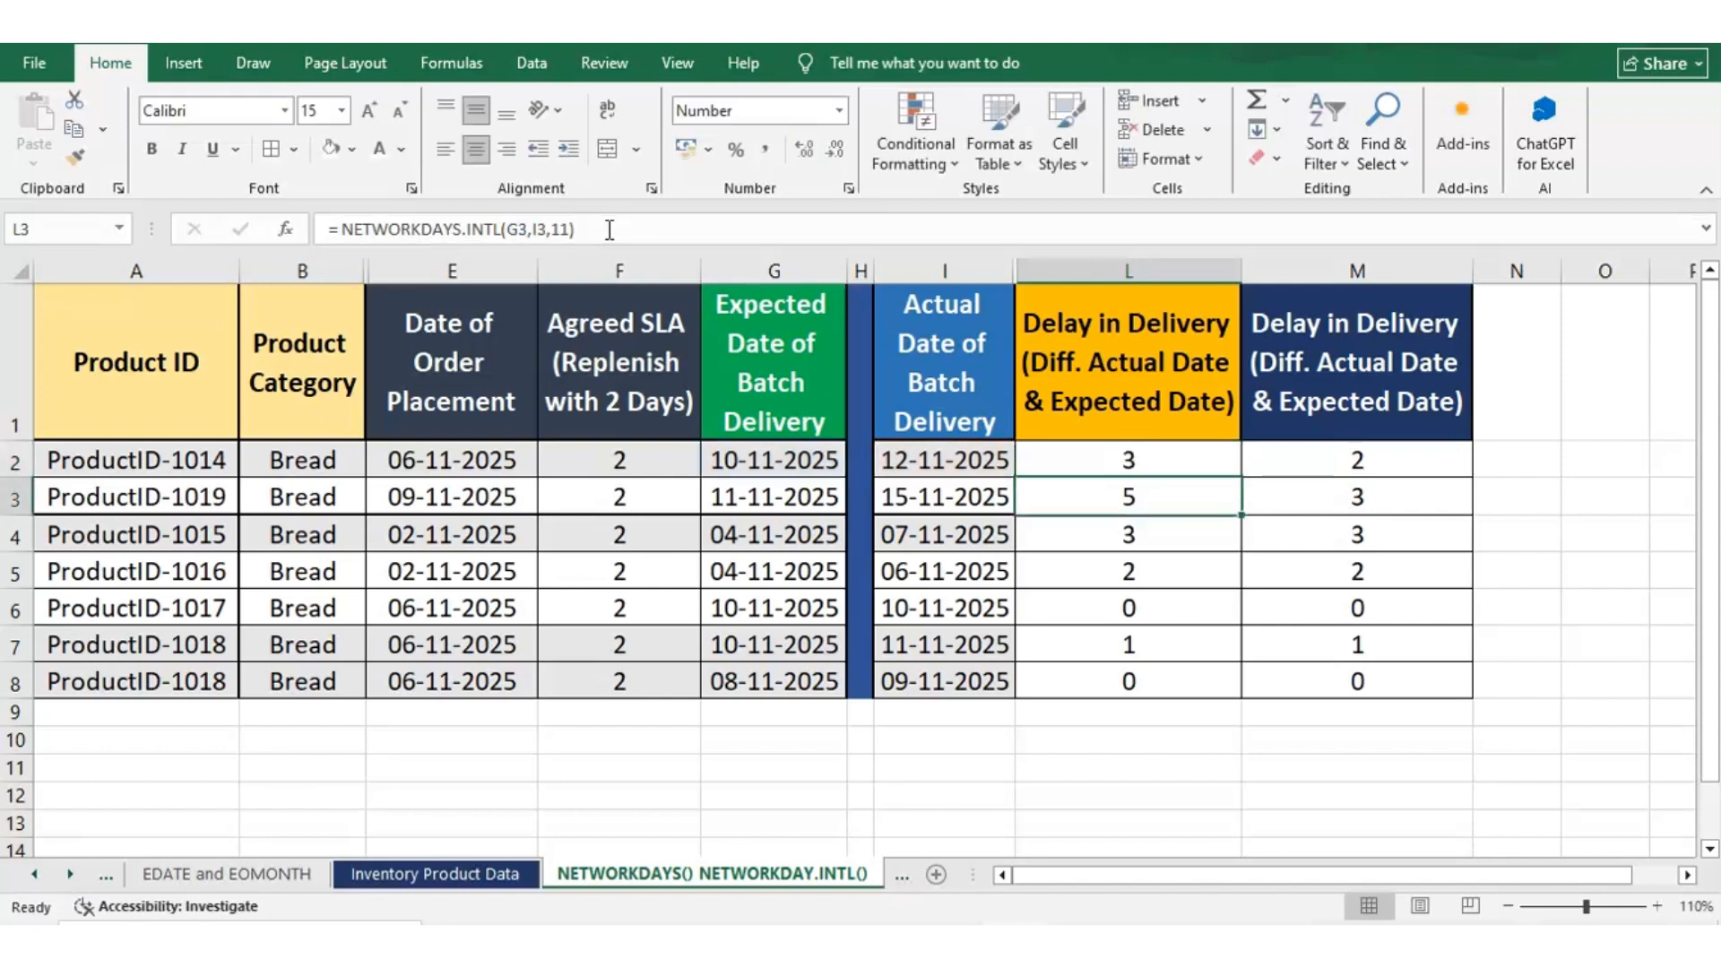
key("Up")
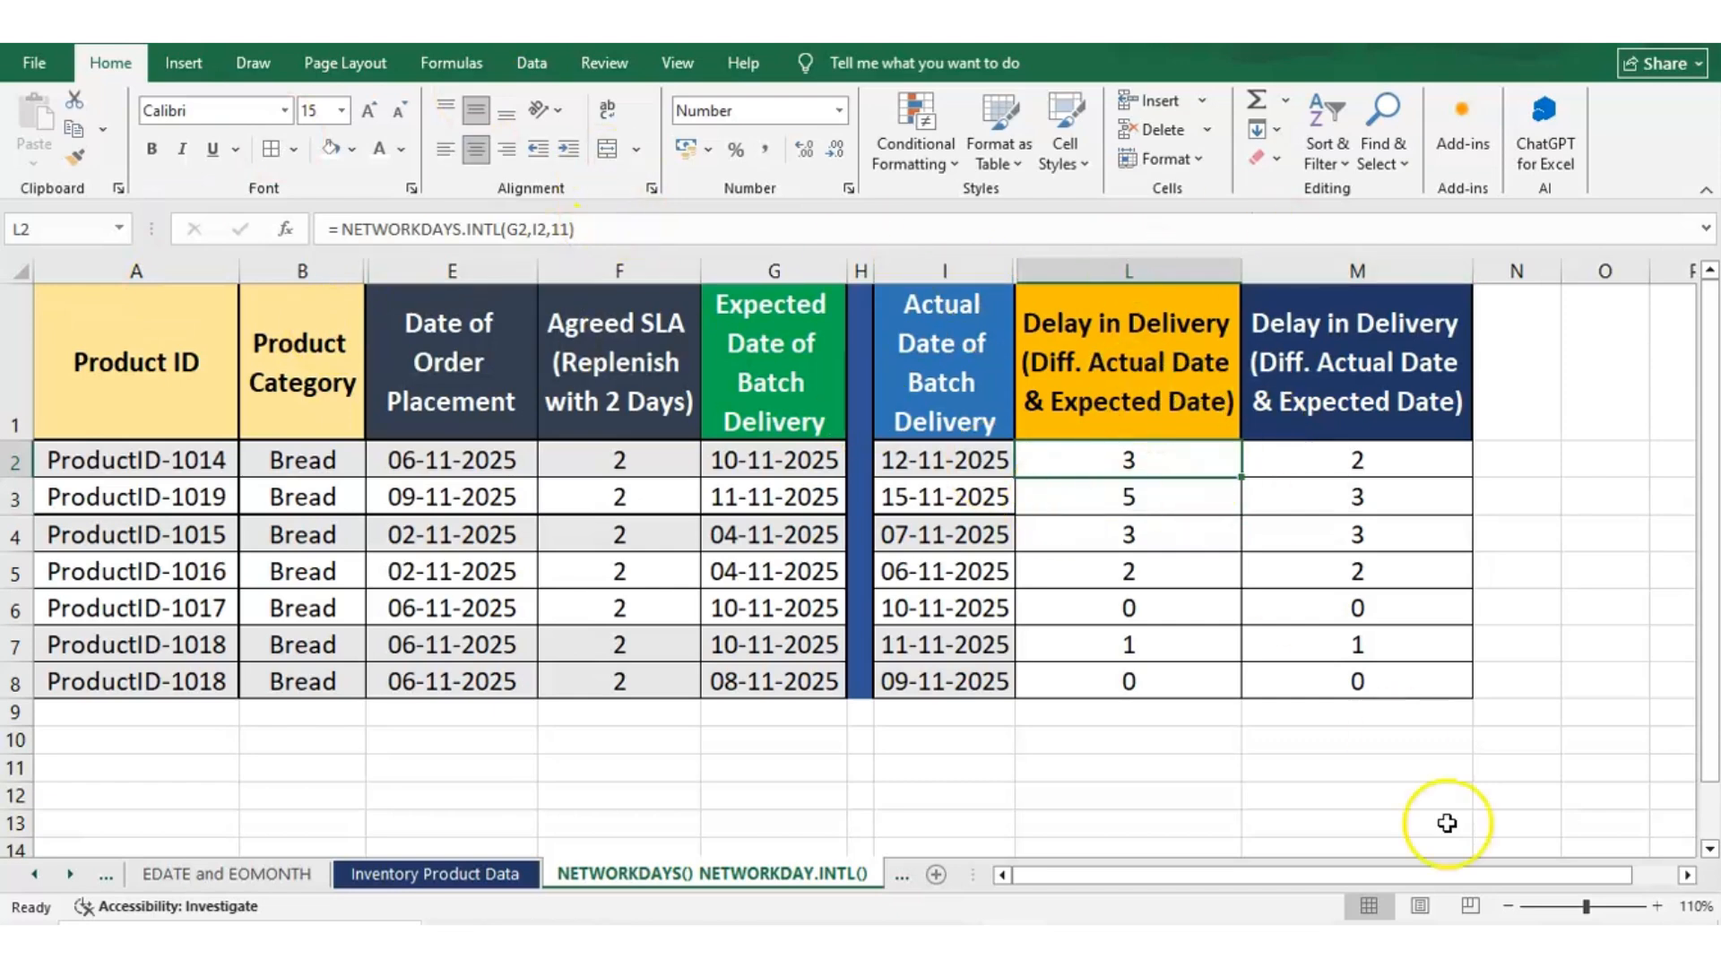
Check the days between row 2's expected and actual delivery dates, 10 to 12 November 2025, on the system calendar
left_click(1613, 943)
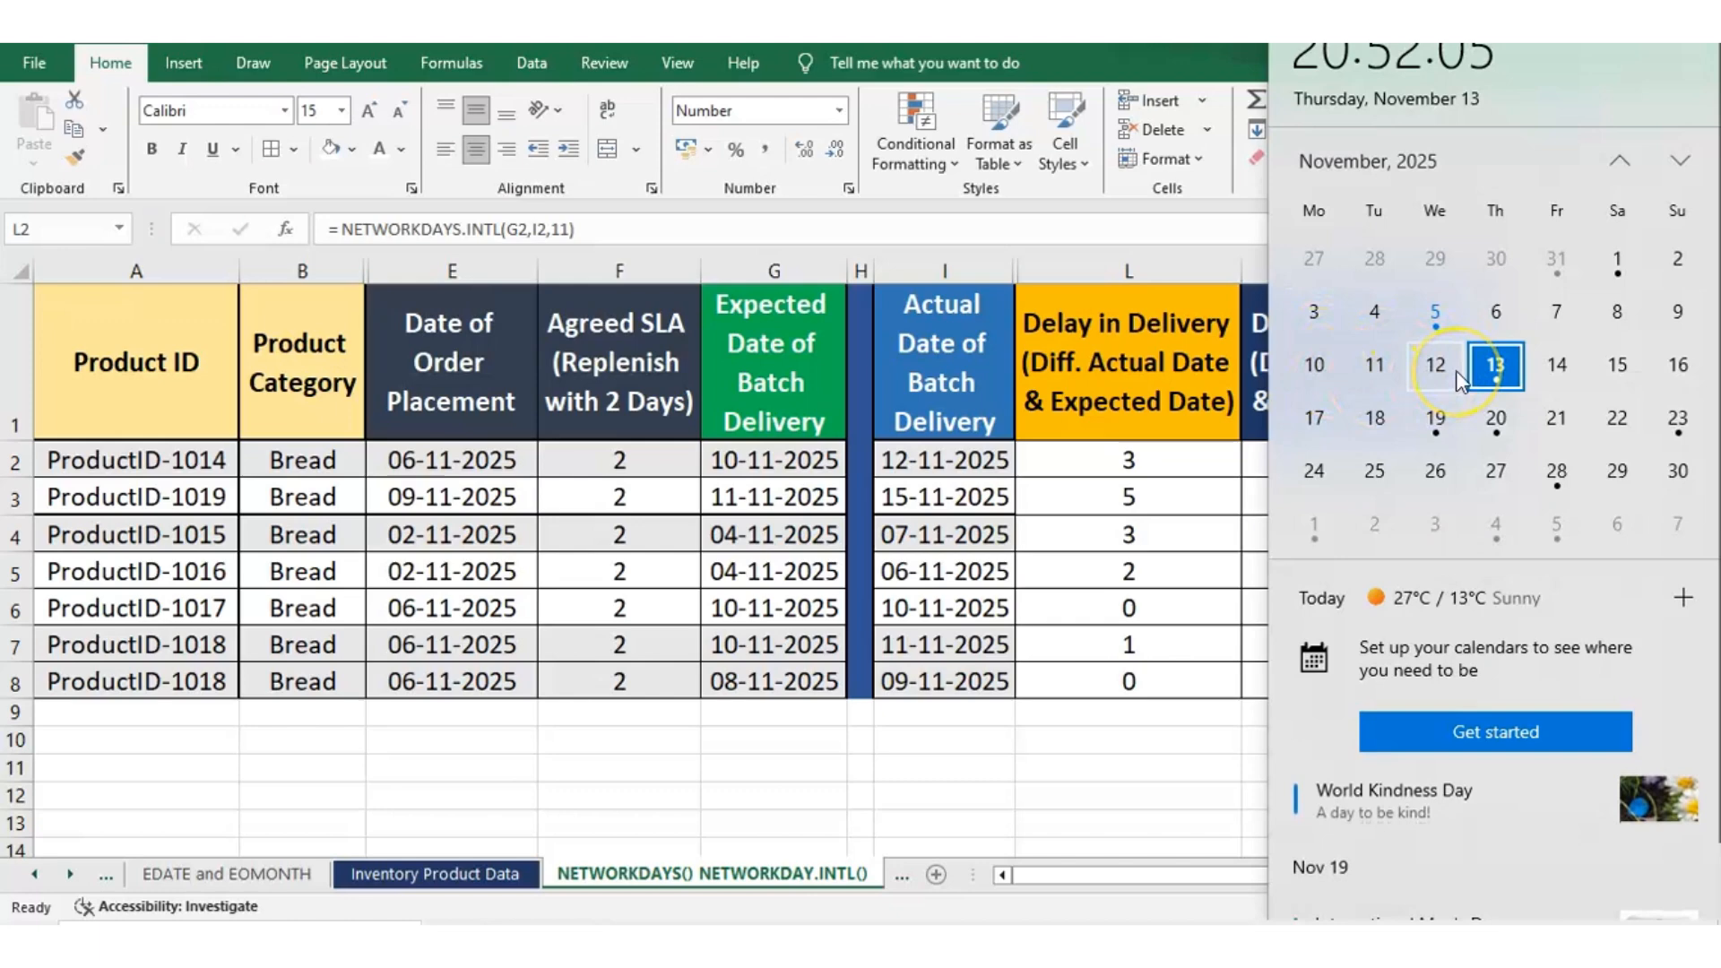
left_click(1375, 363)
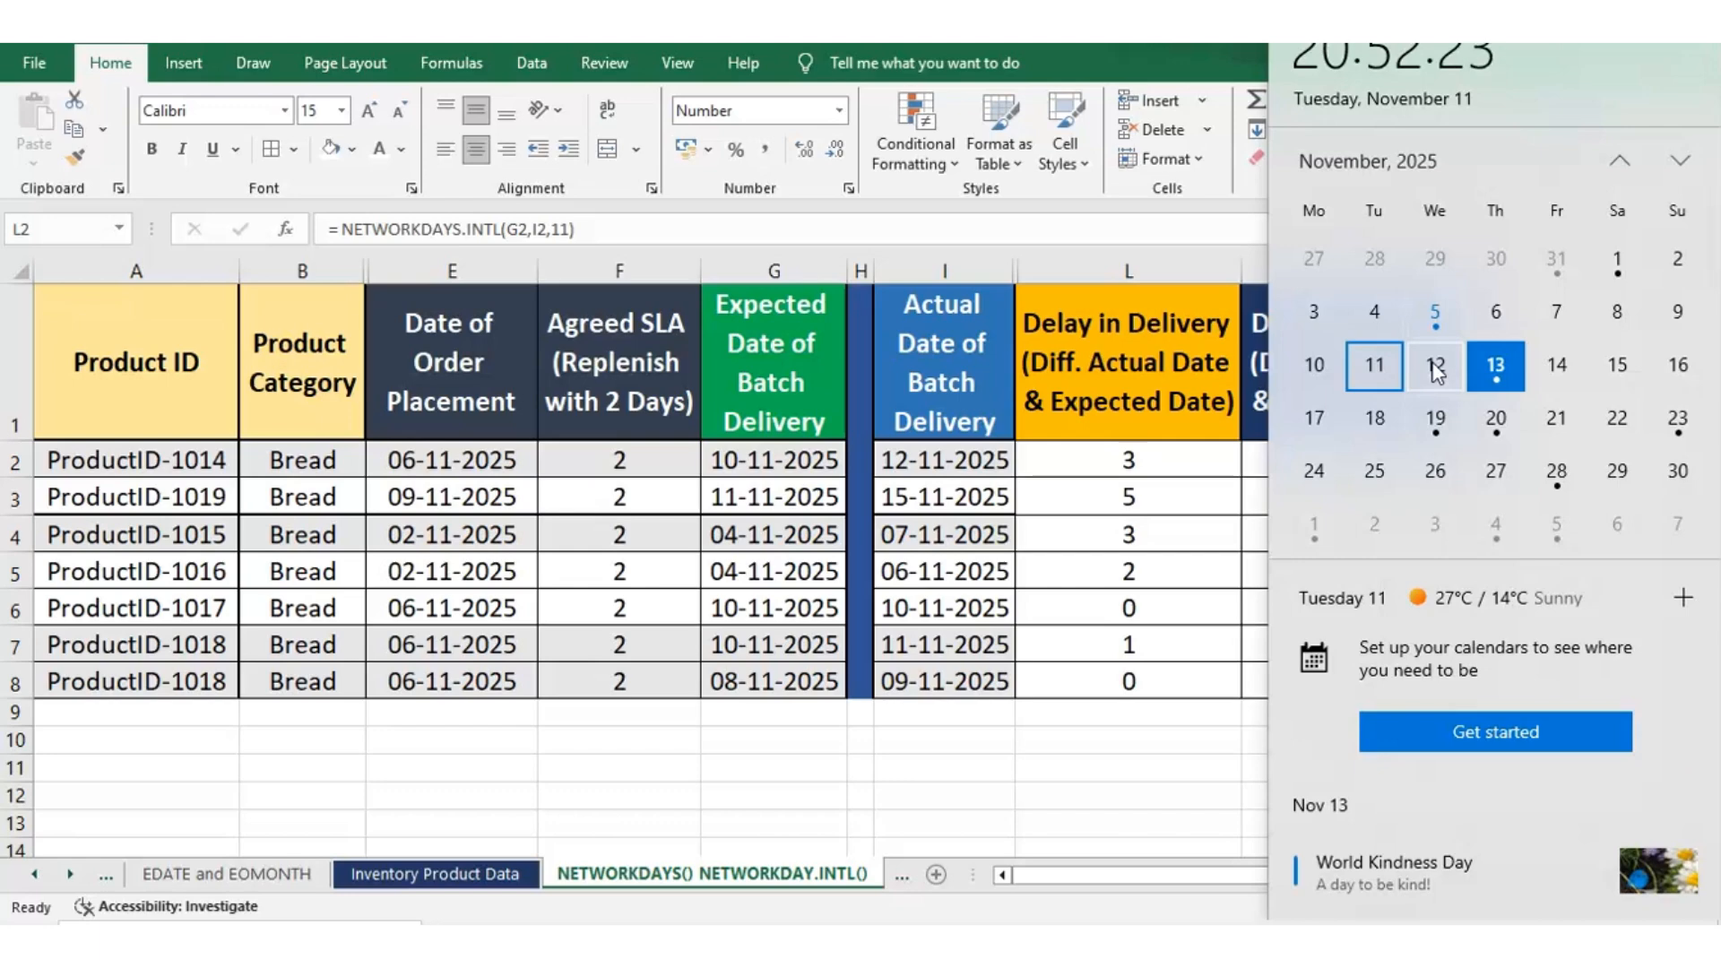
left_click(1422, 362)
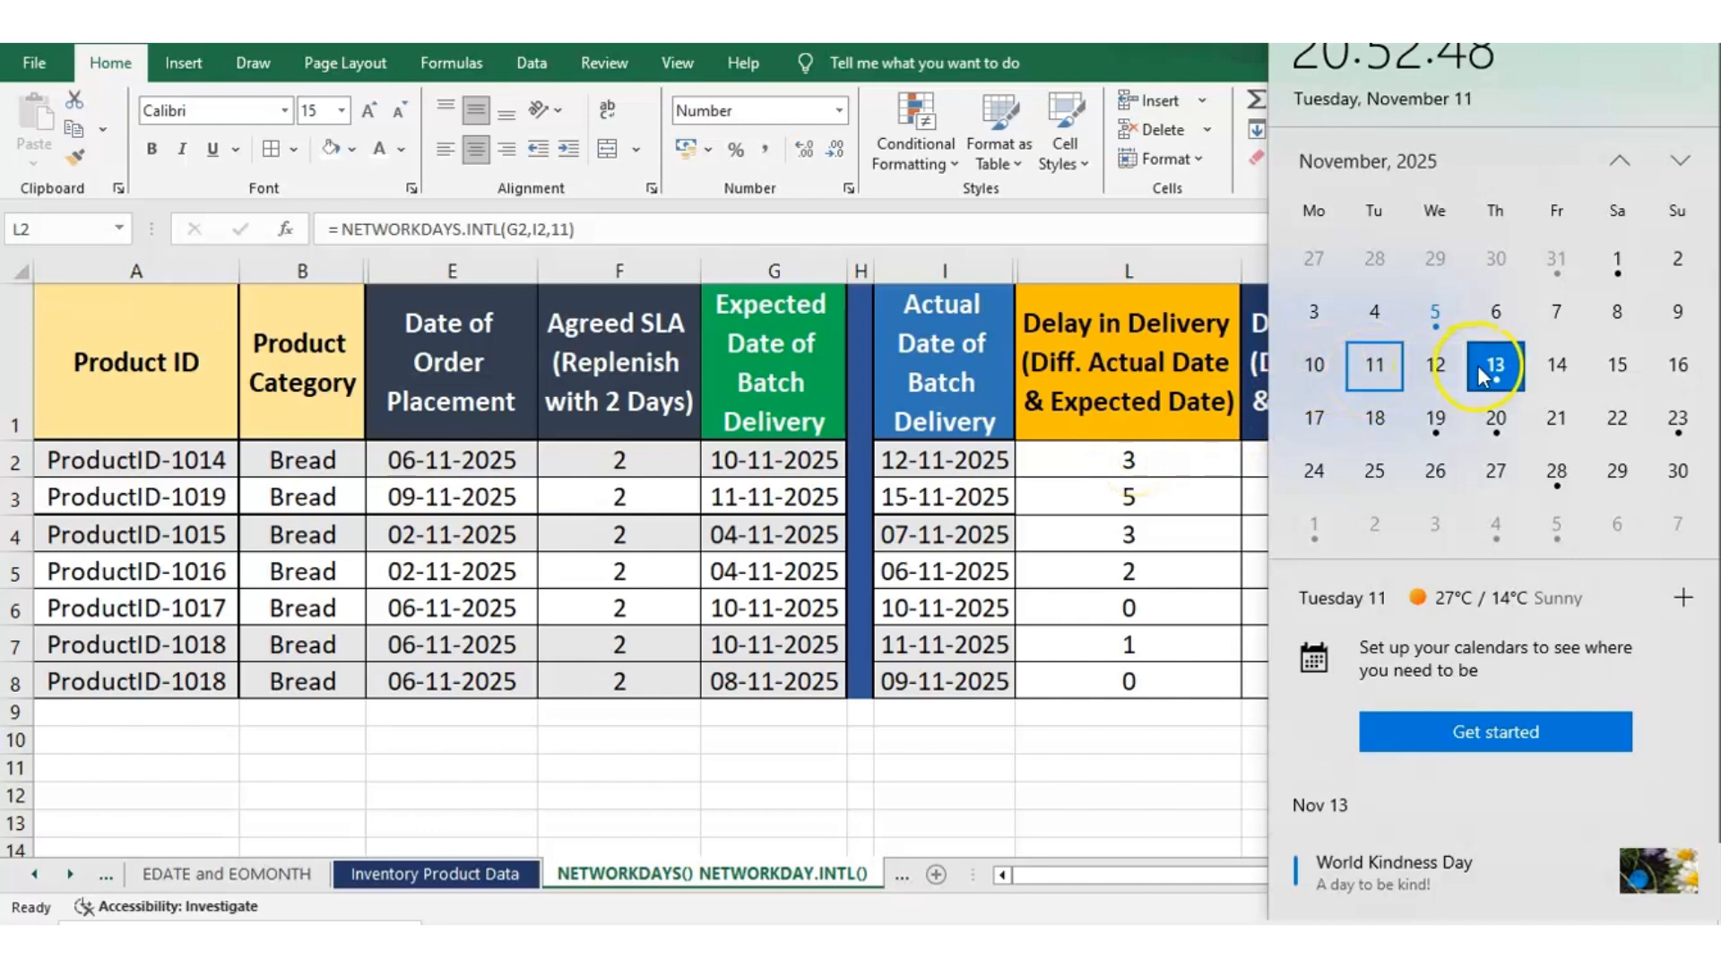
left_click(754, 445)
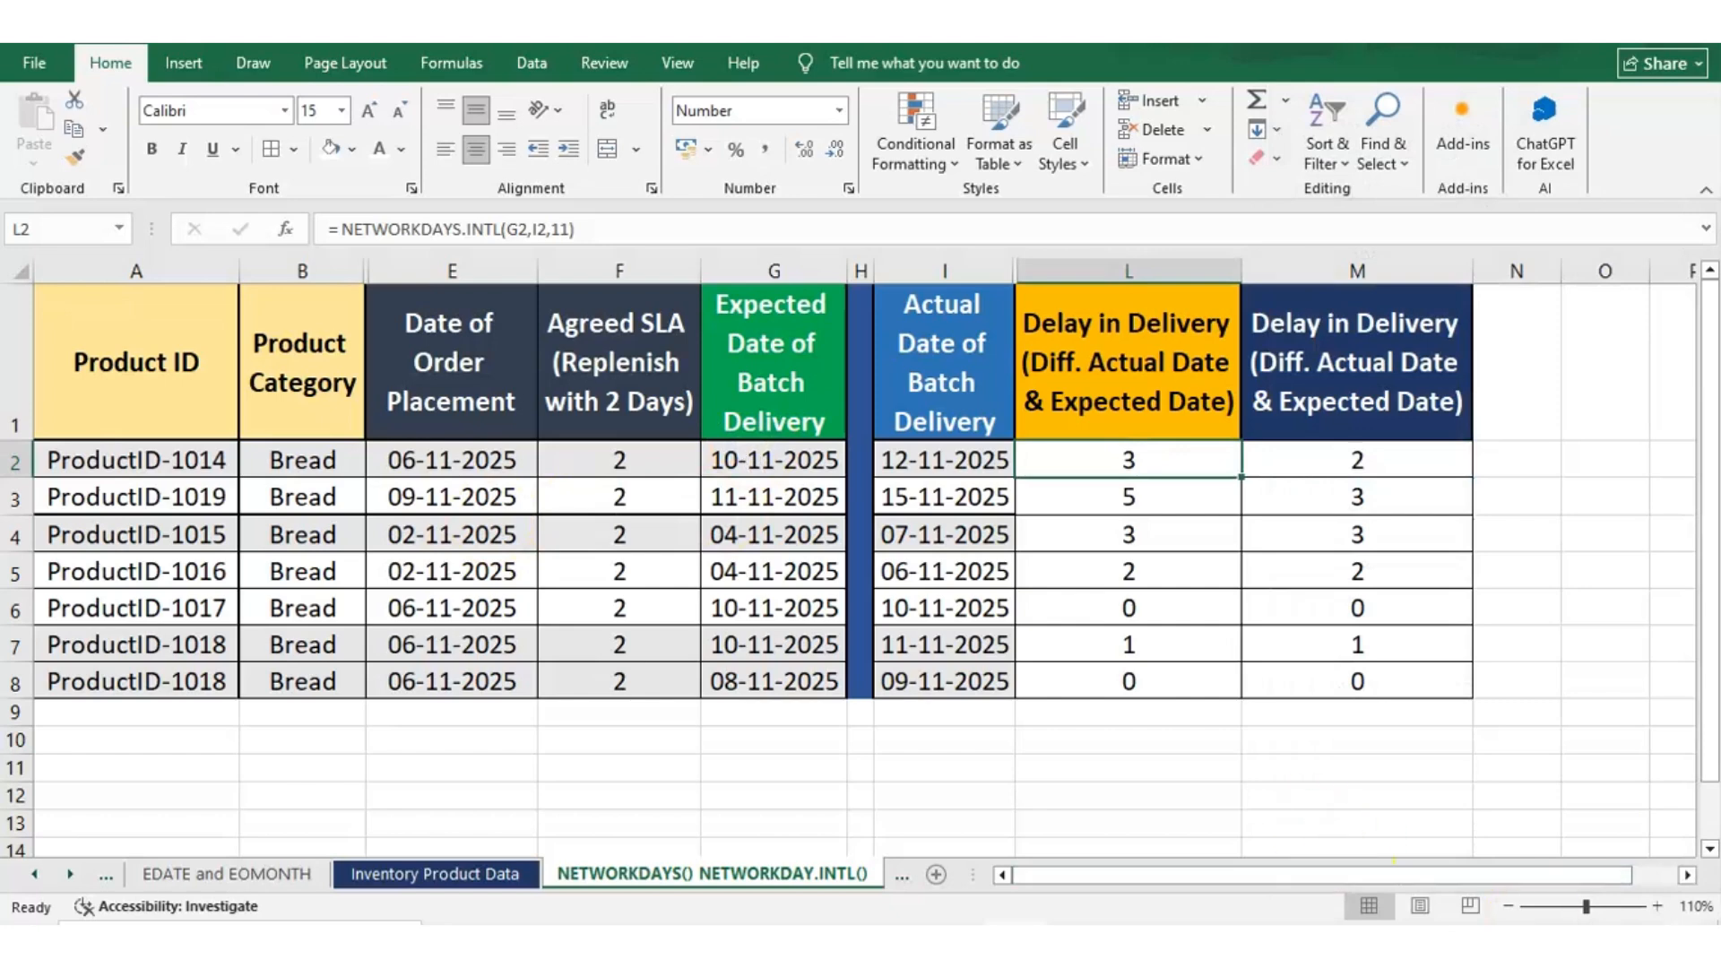
left_click(1616, 946)
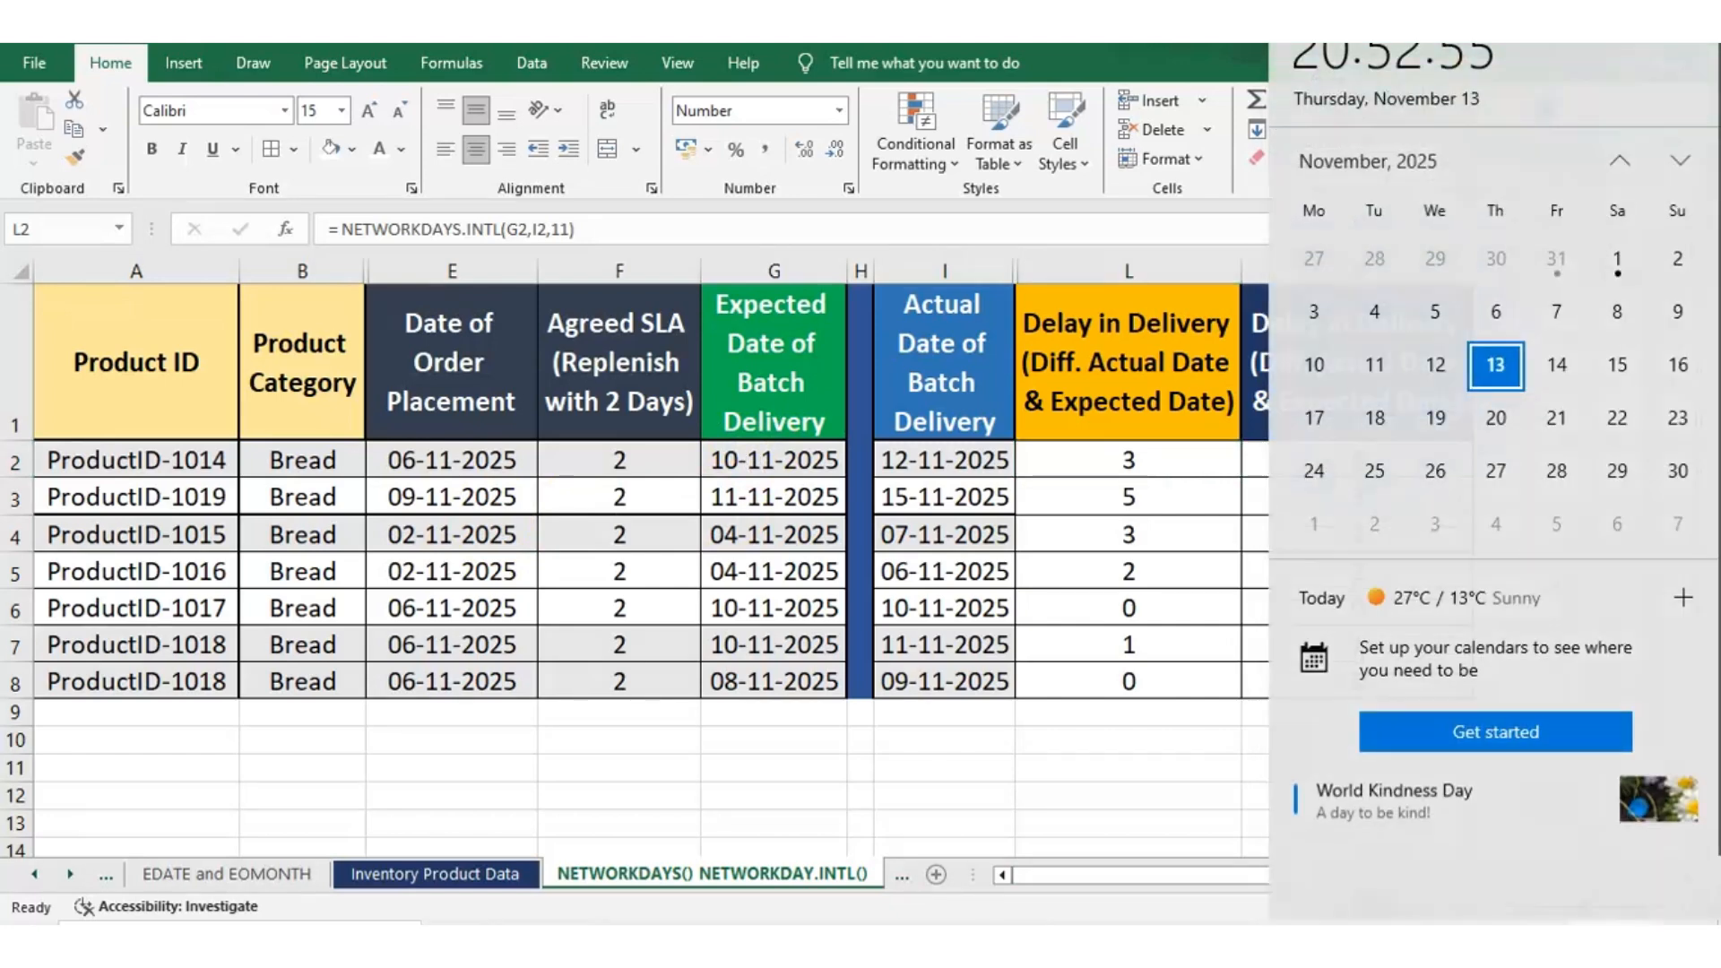
left_click(1615, 946)
left_click(1615, 946)
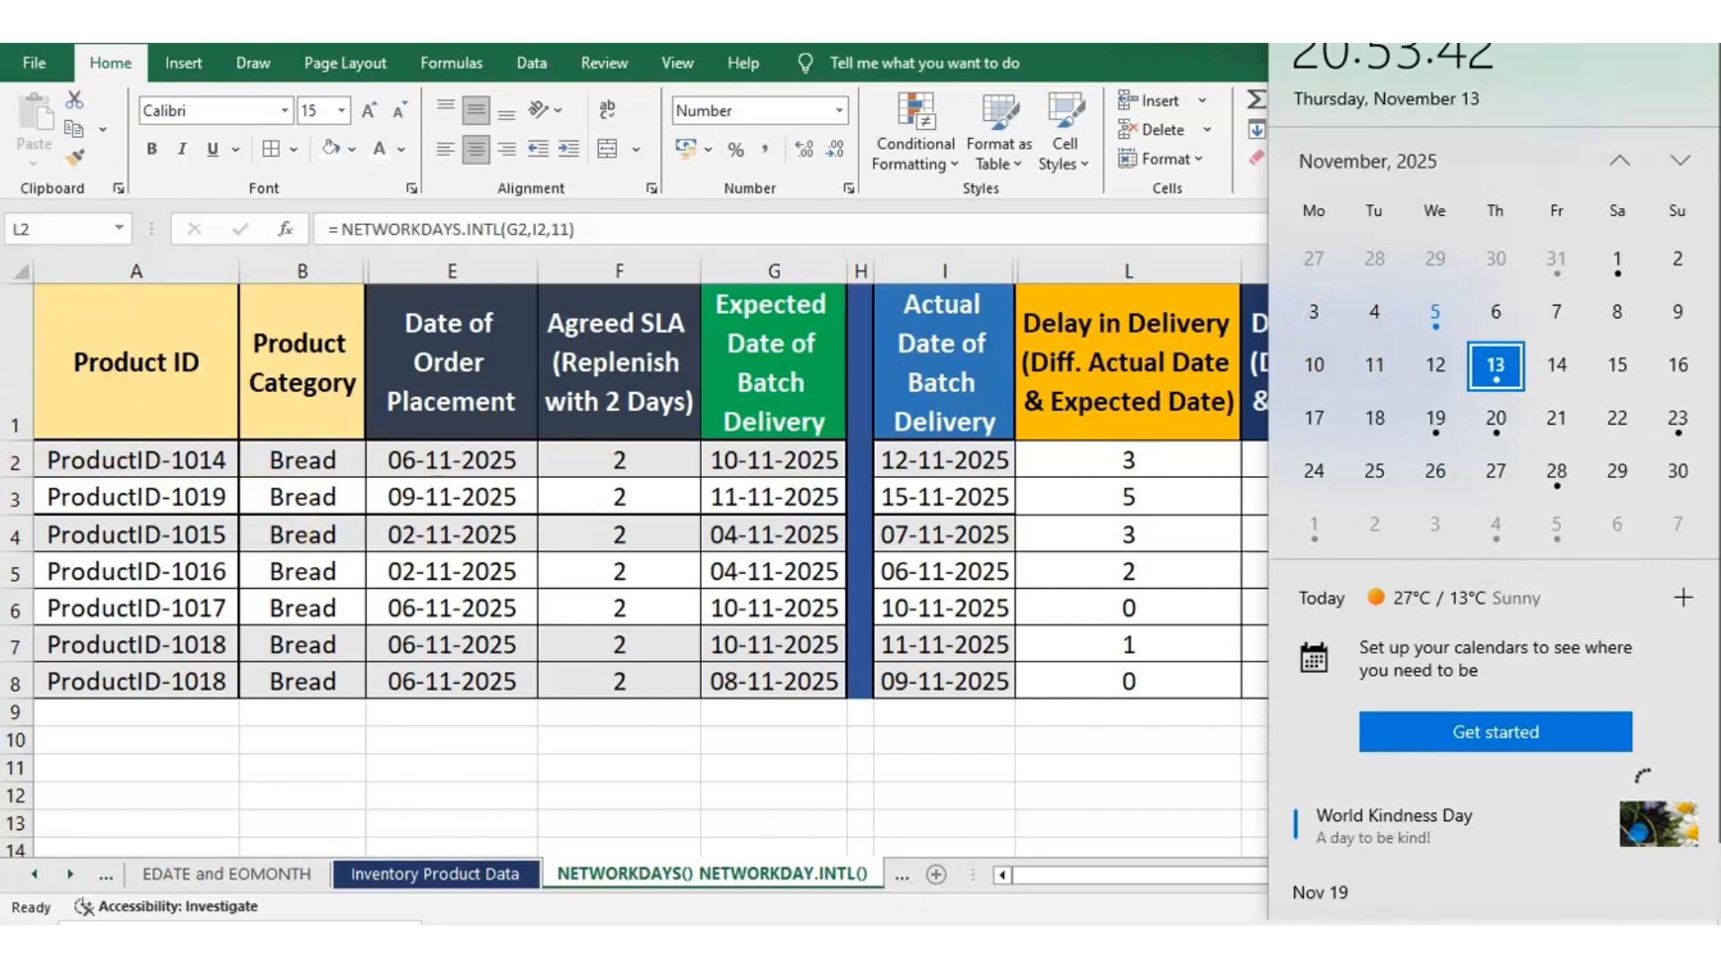
Compare row 3's expected and actual delivery dates and count the days from 11 to 15 November 2025 on the system calendar
left_click(16, 498)
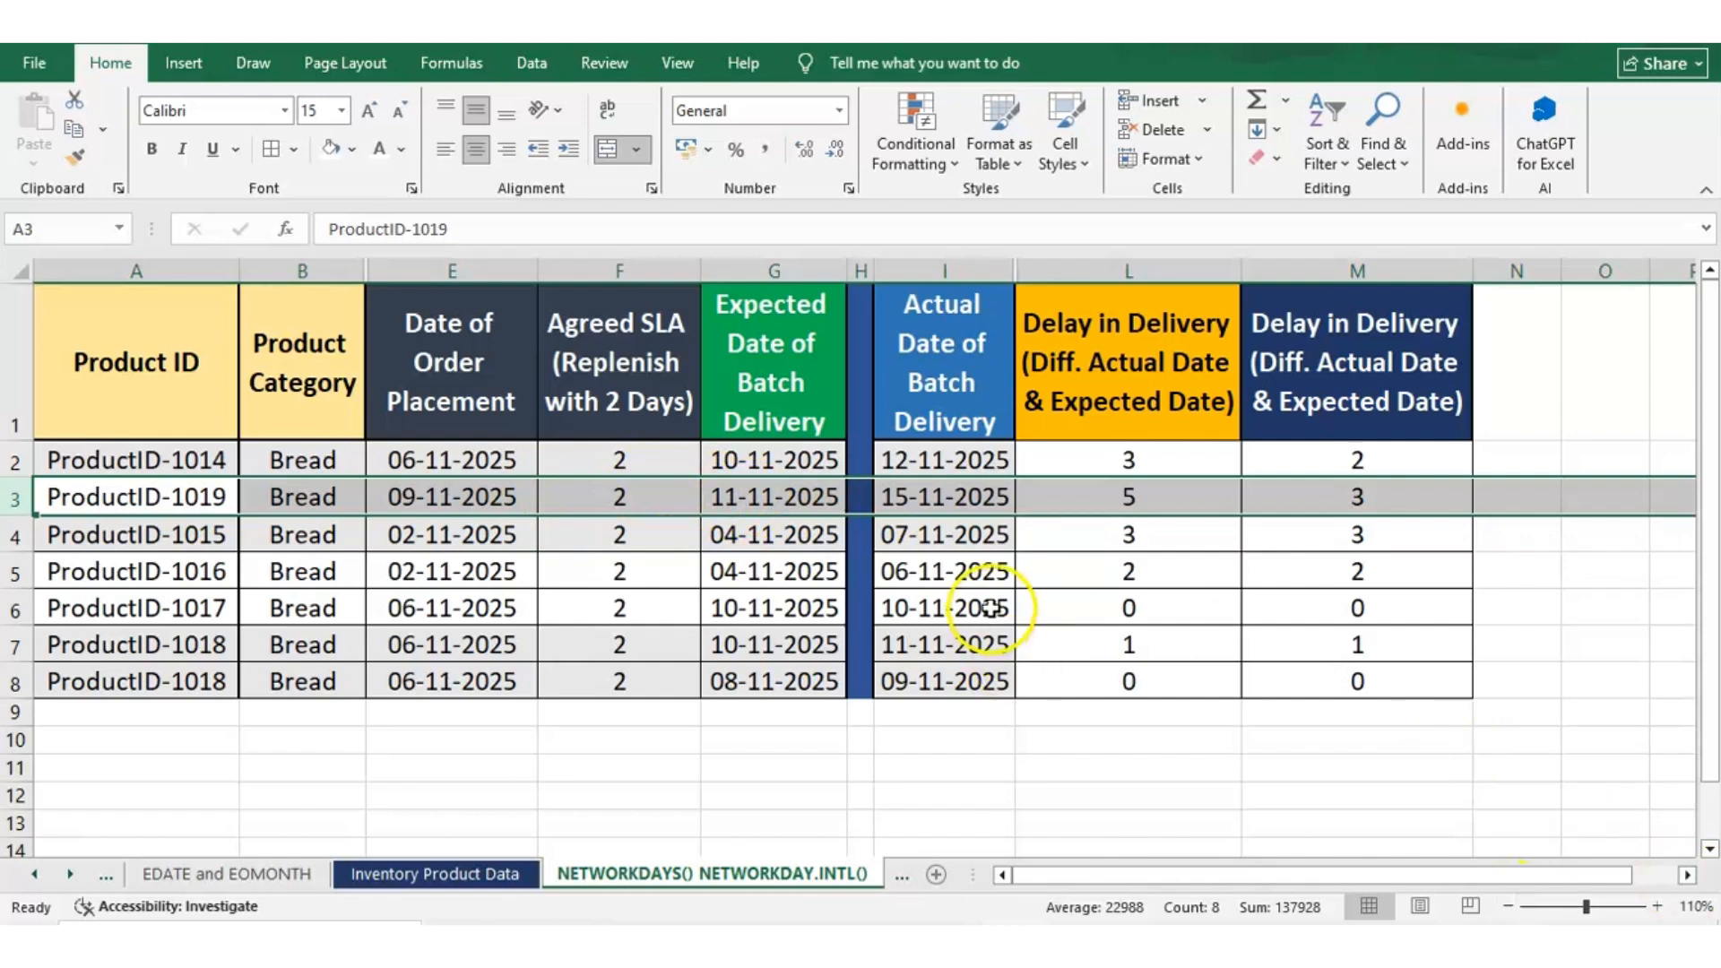
left_click(835, 492)
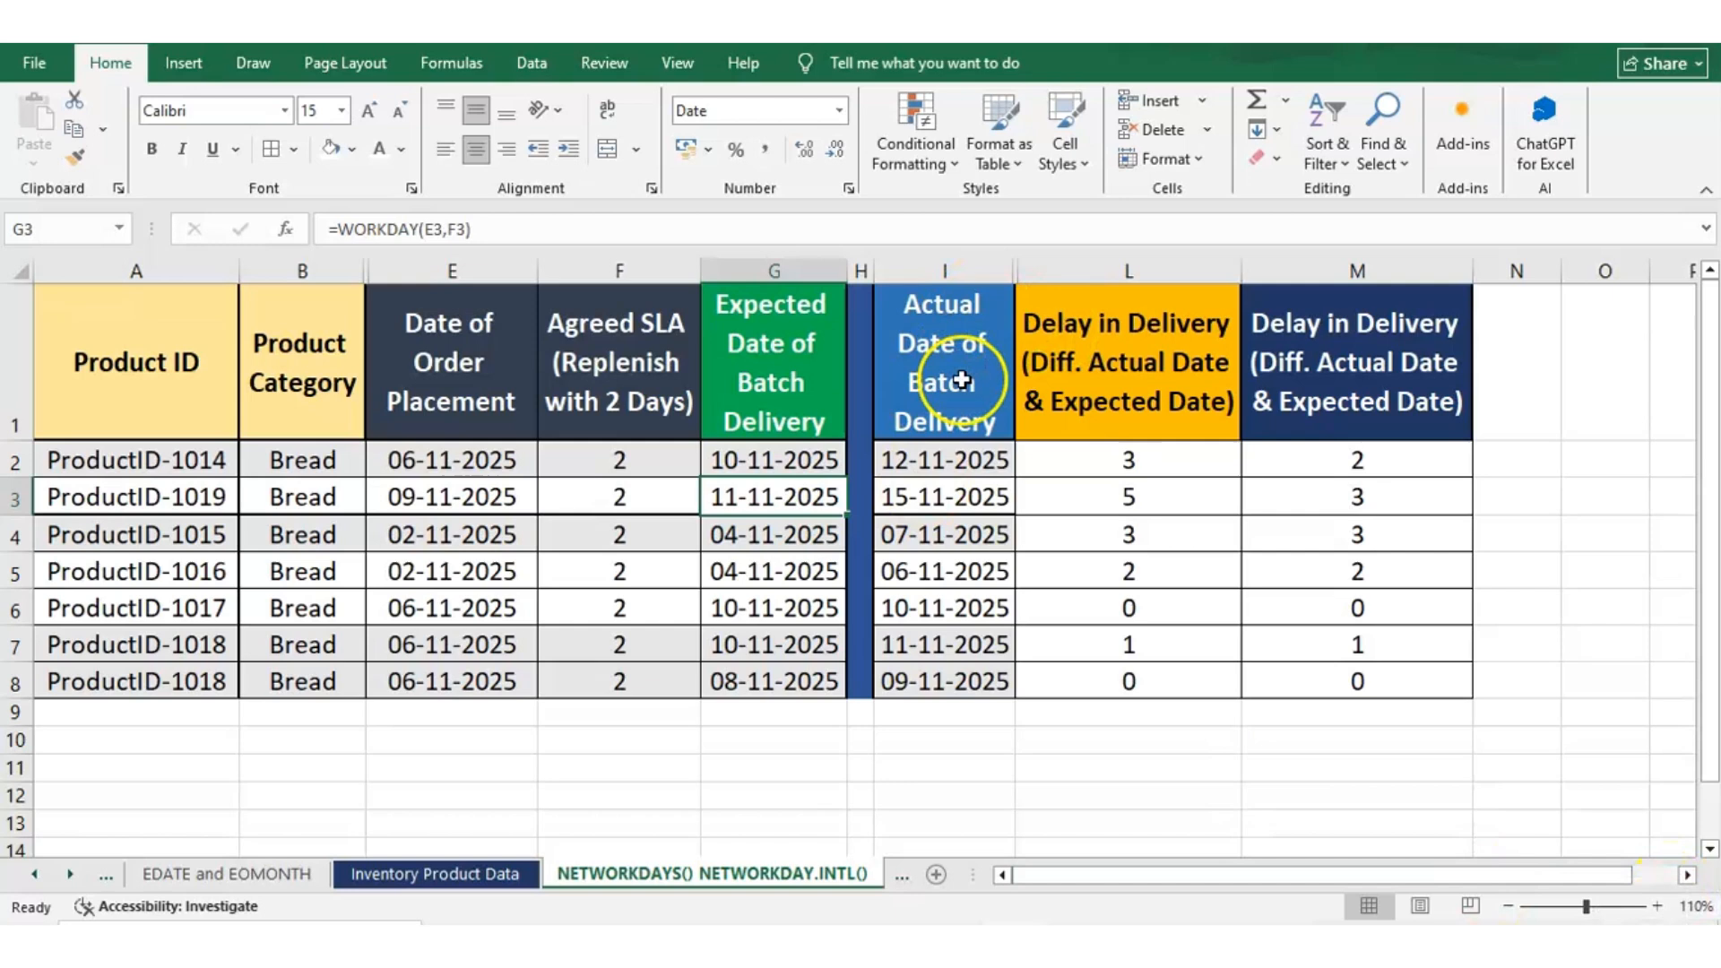
left_click(932, 495)
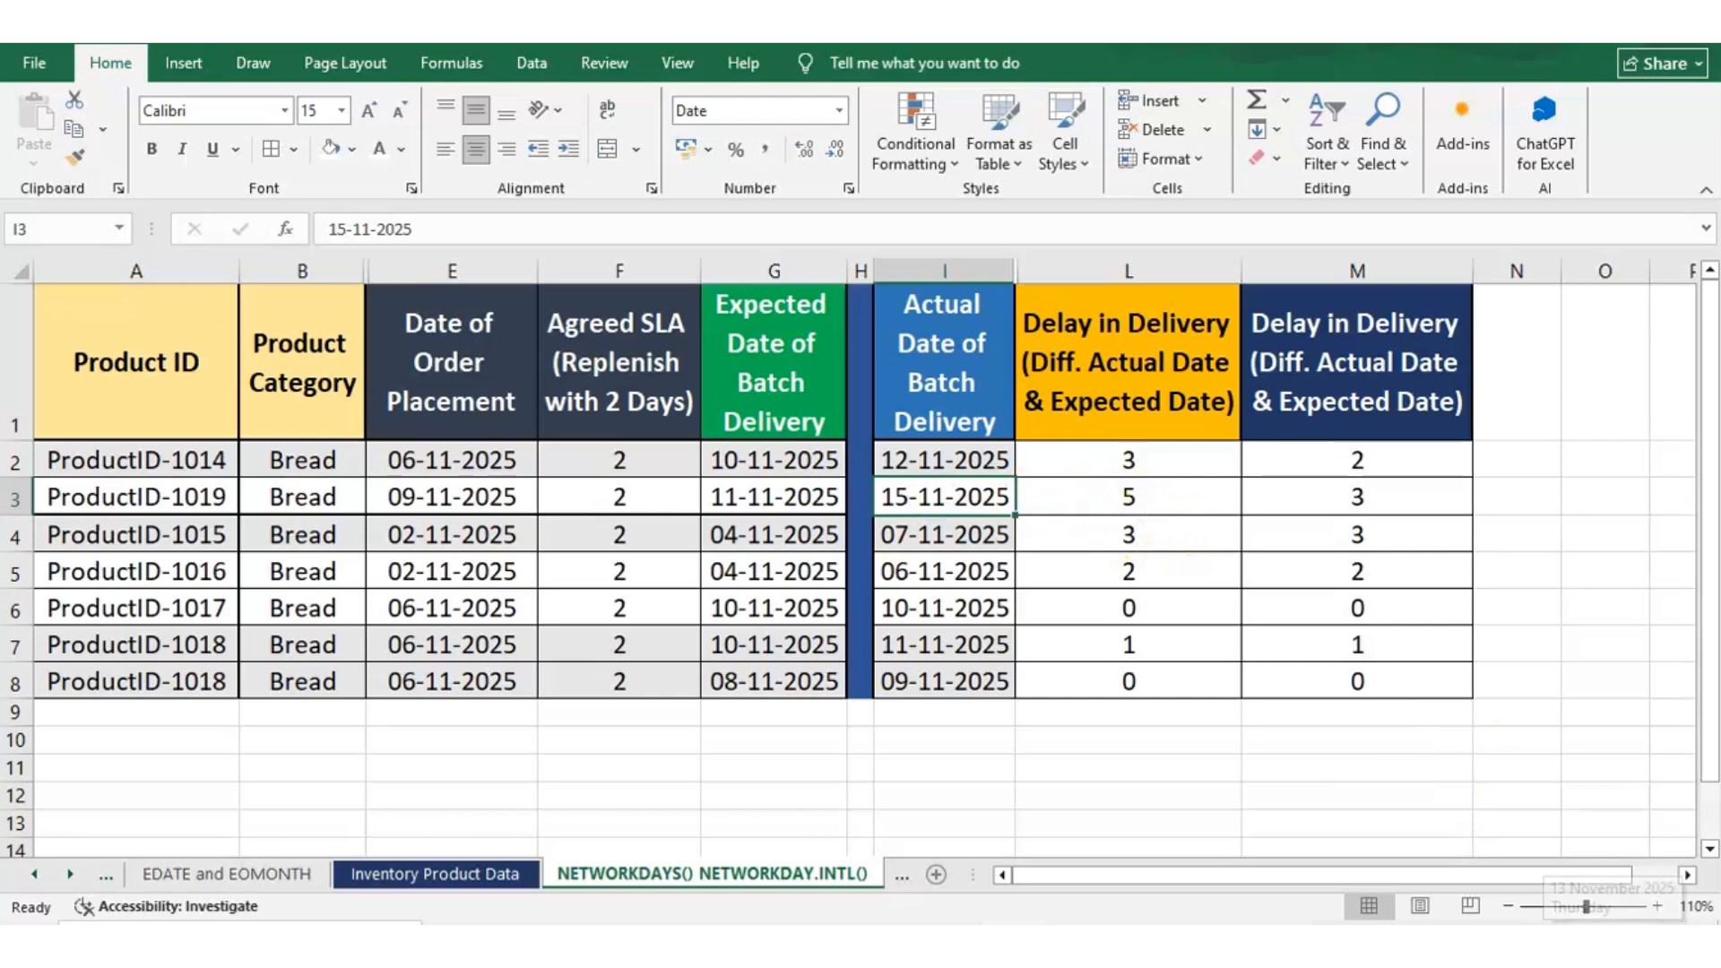
left_click(1613, 943)
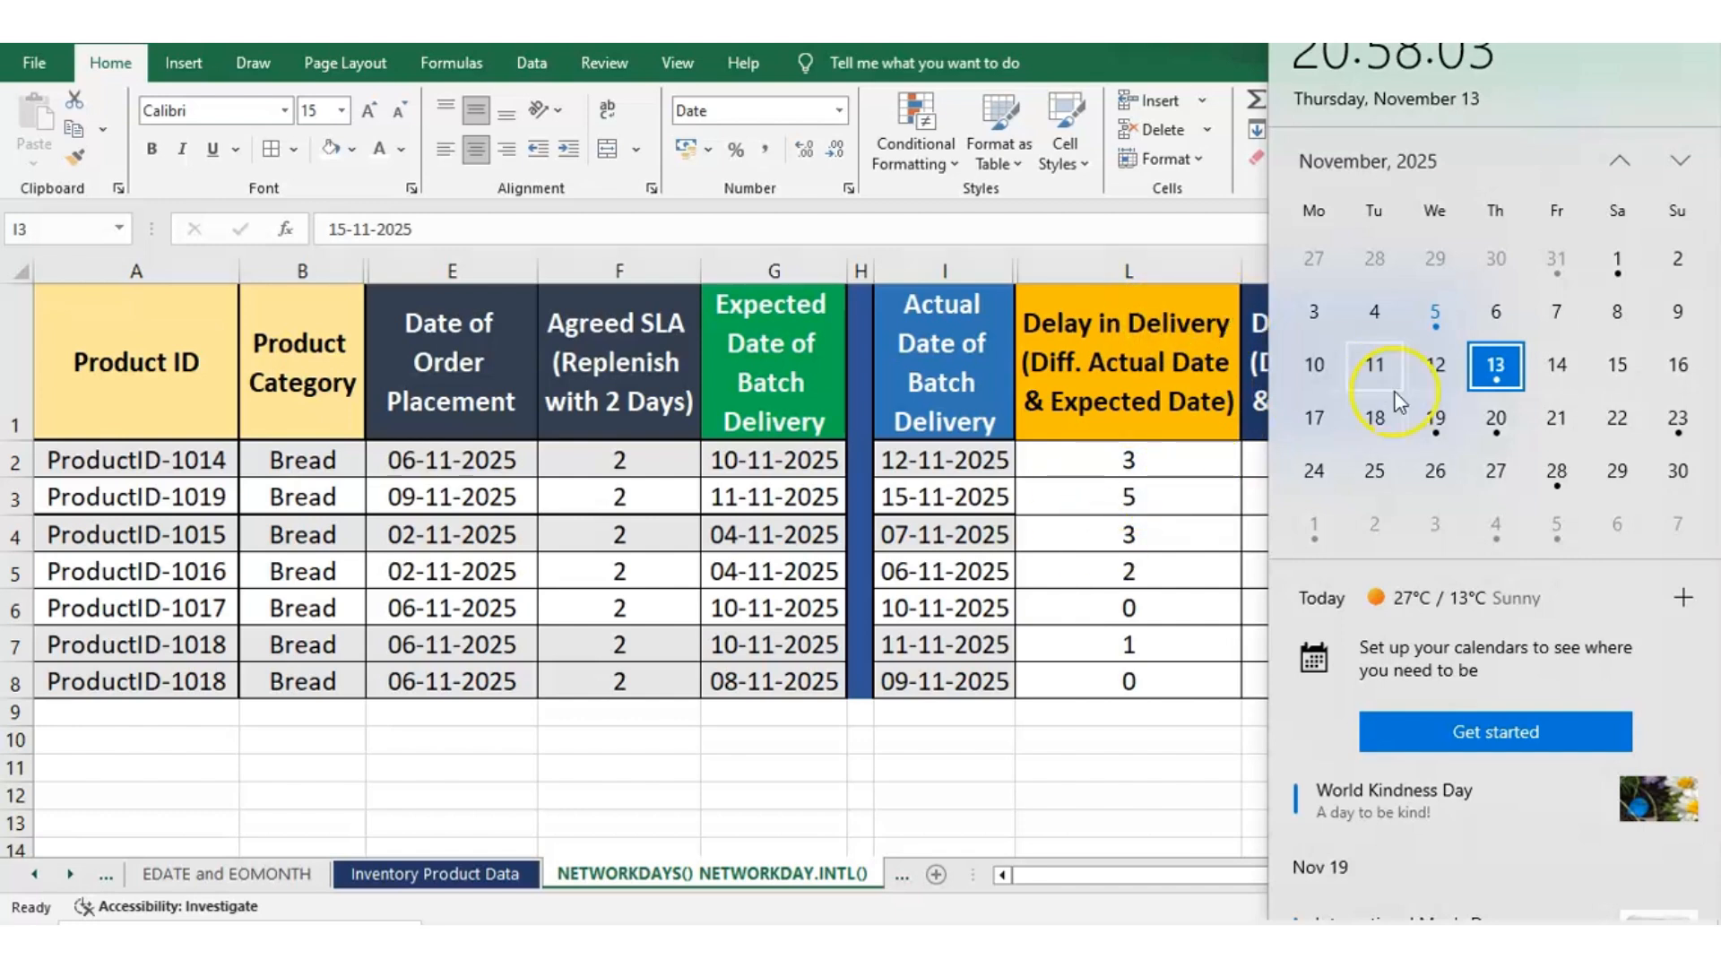
left_click(1386, 358)
left_click(1372, 366)
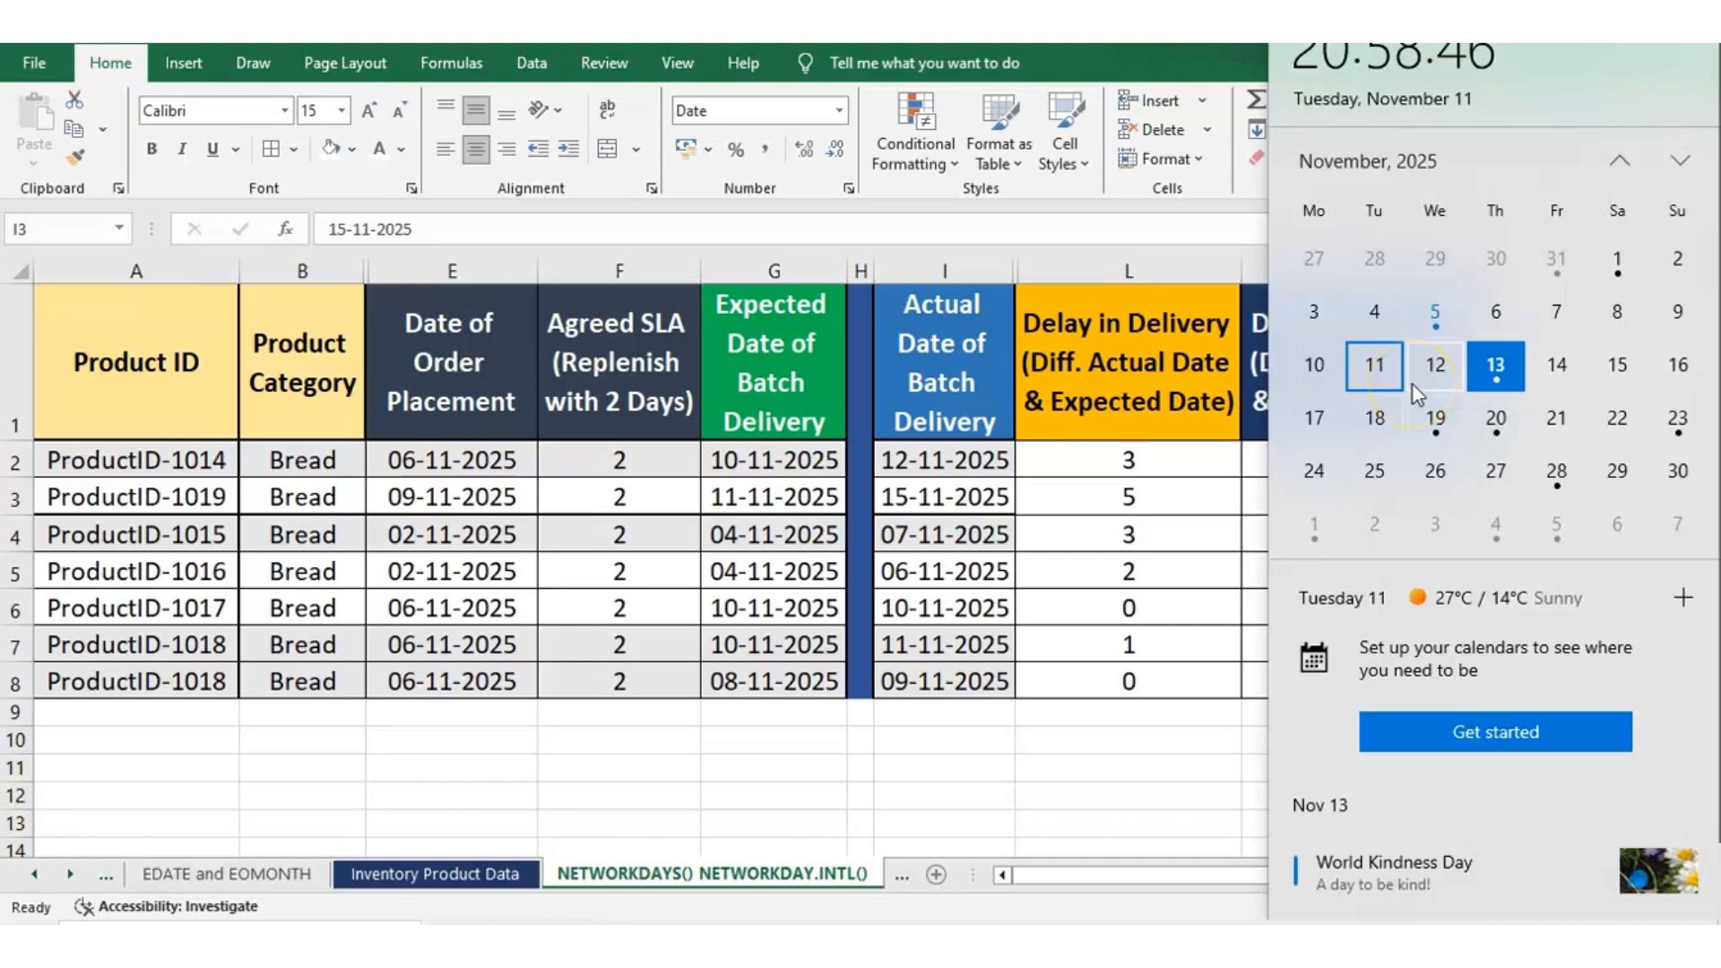
left_click(1524, 375)
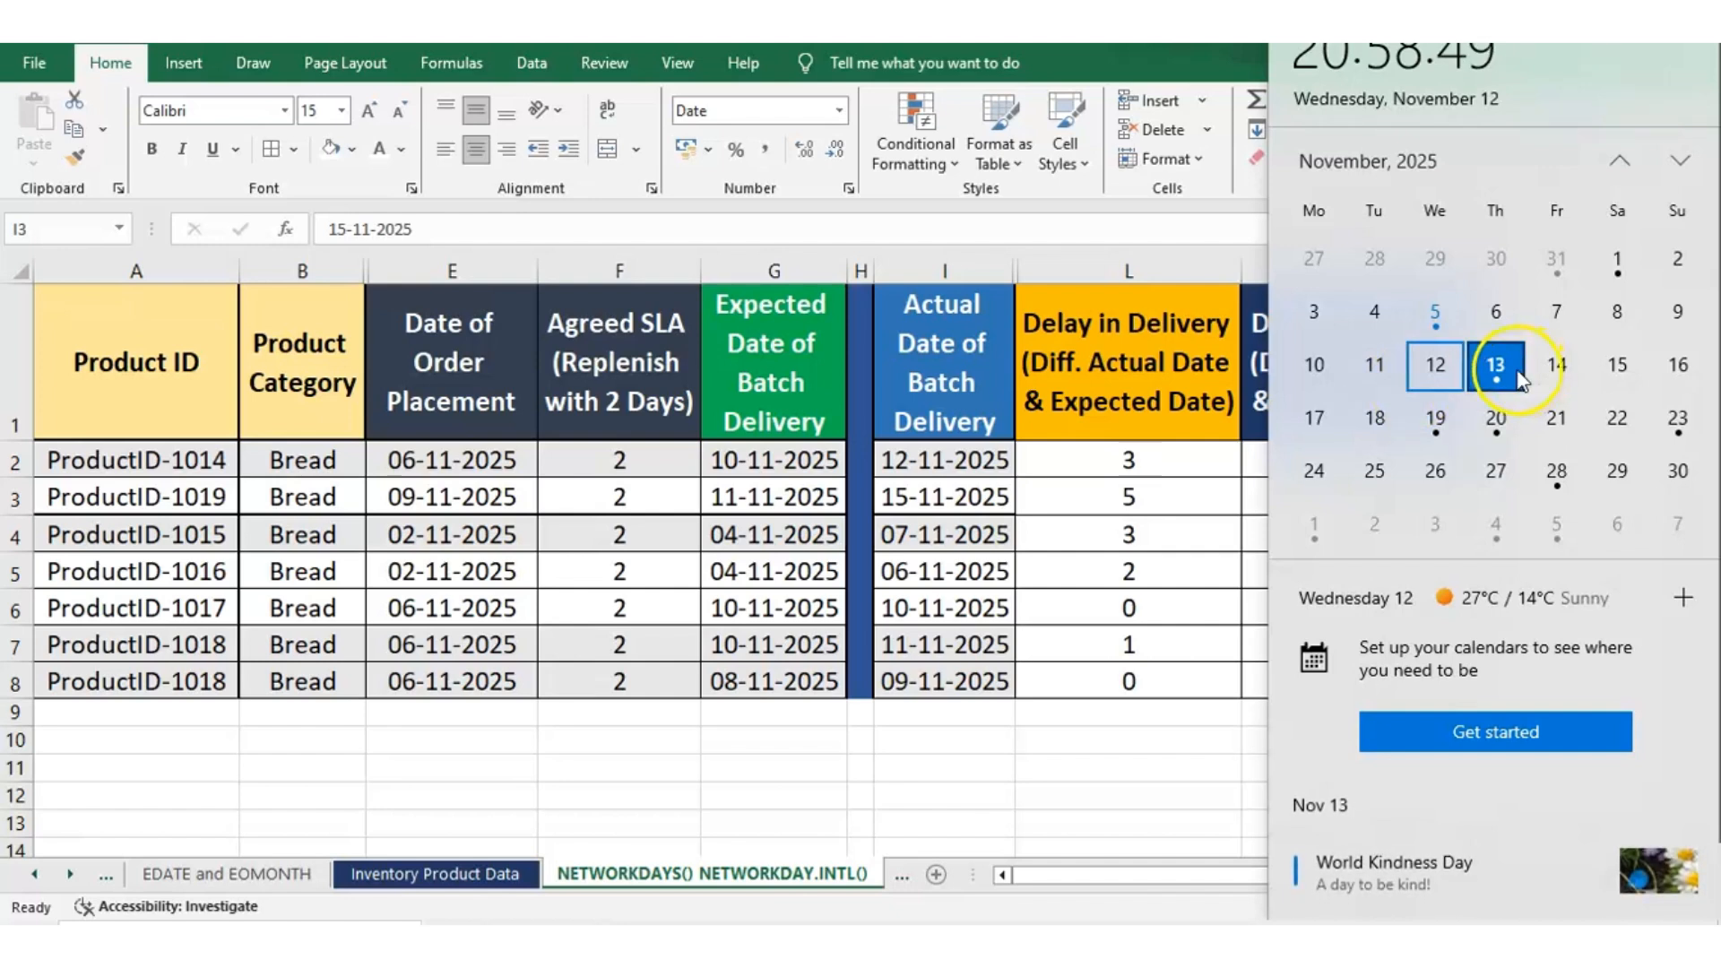
left_click(1556, 373)
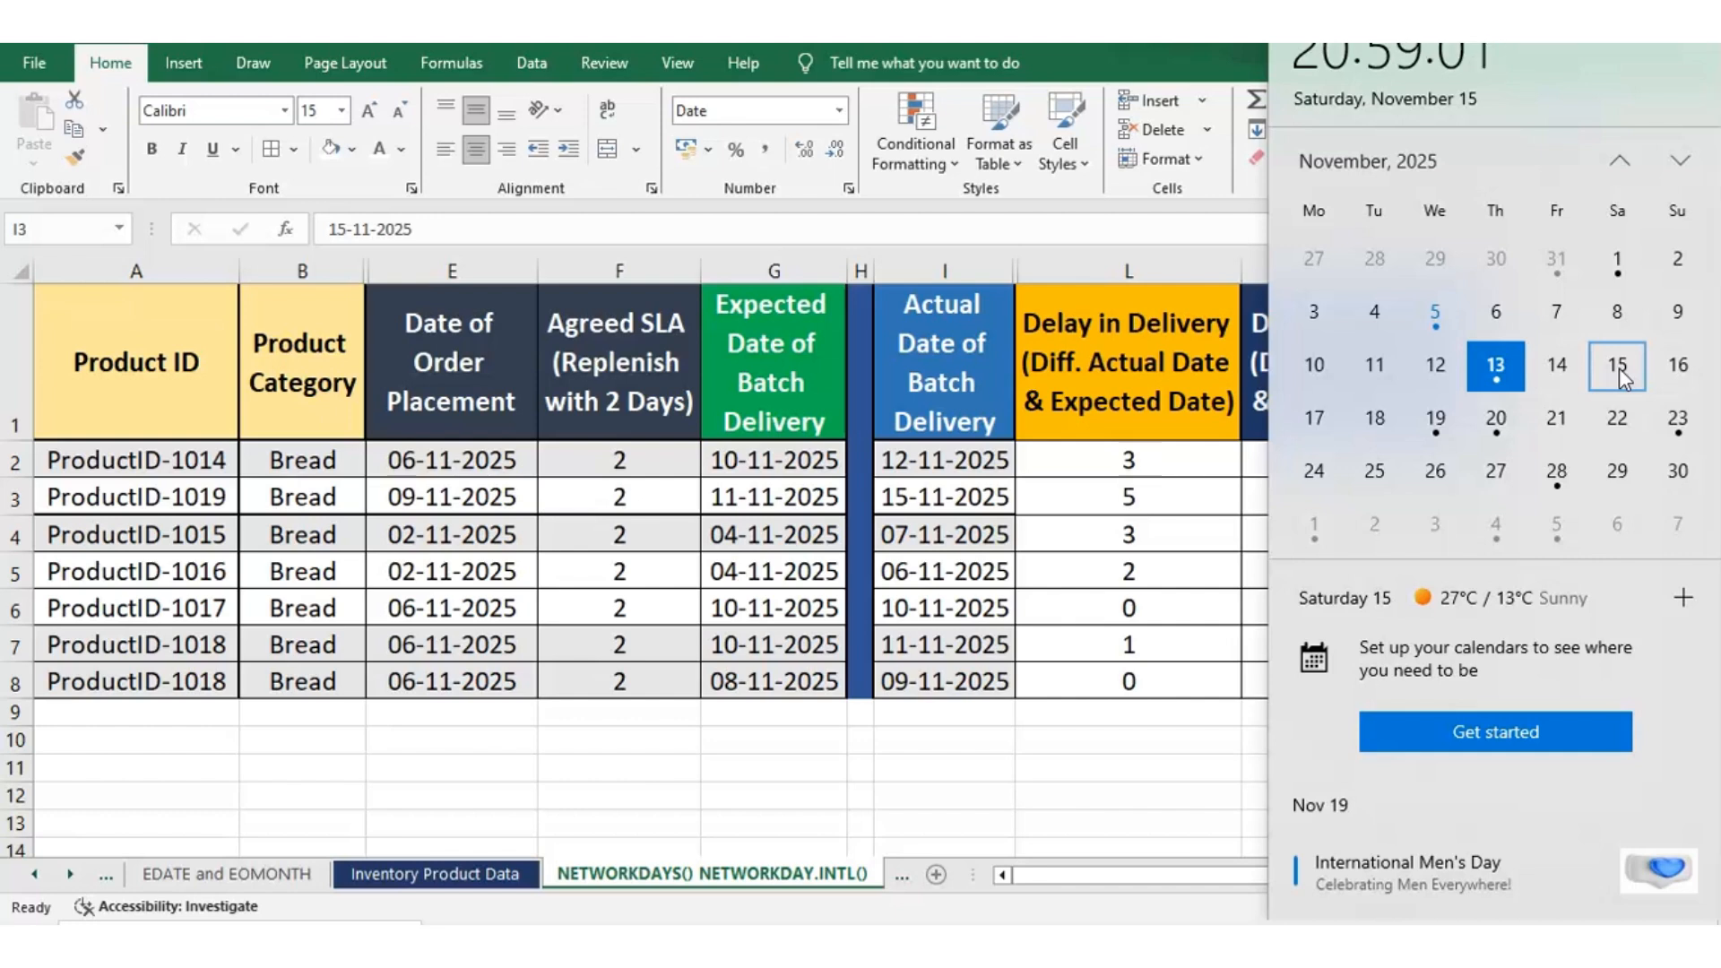
left_click(1435, 376)
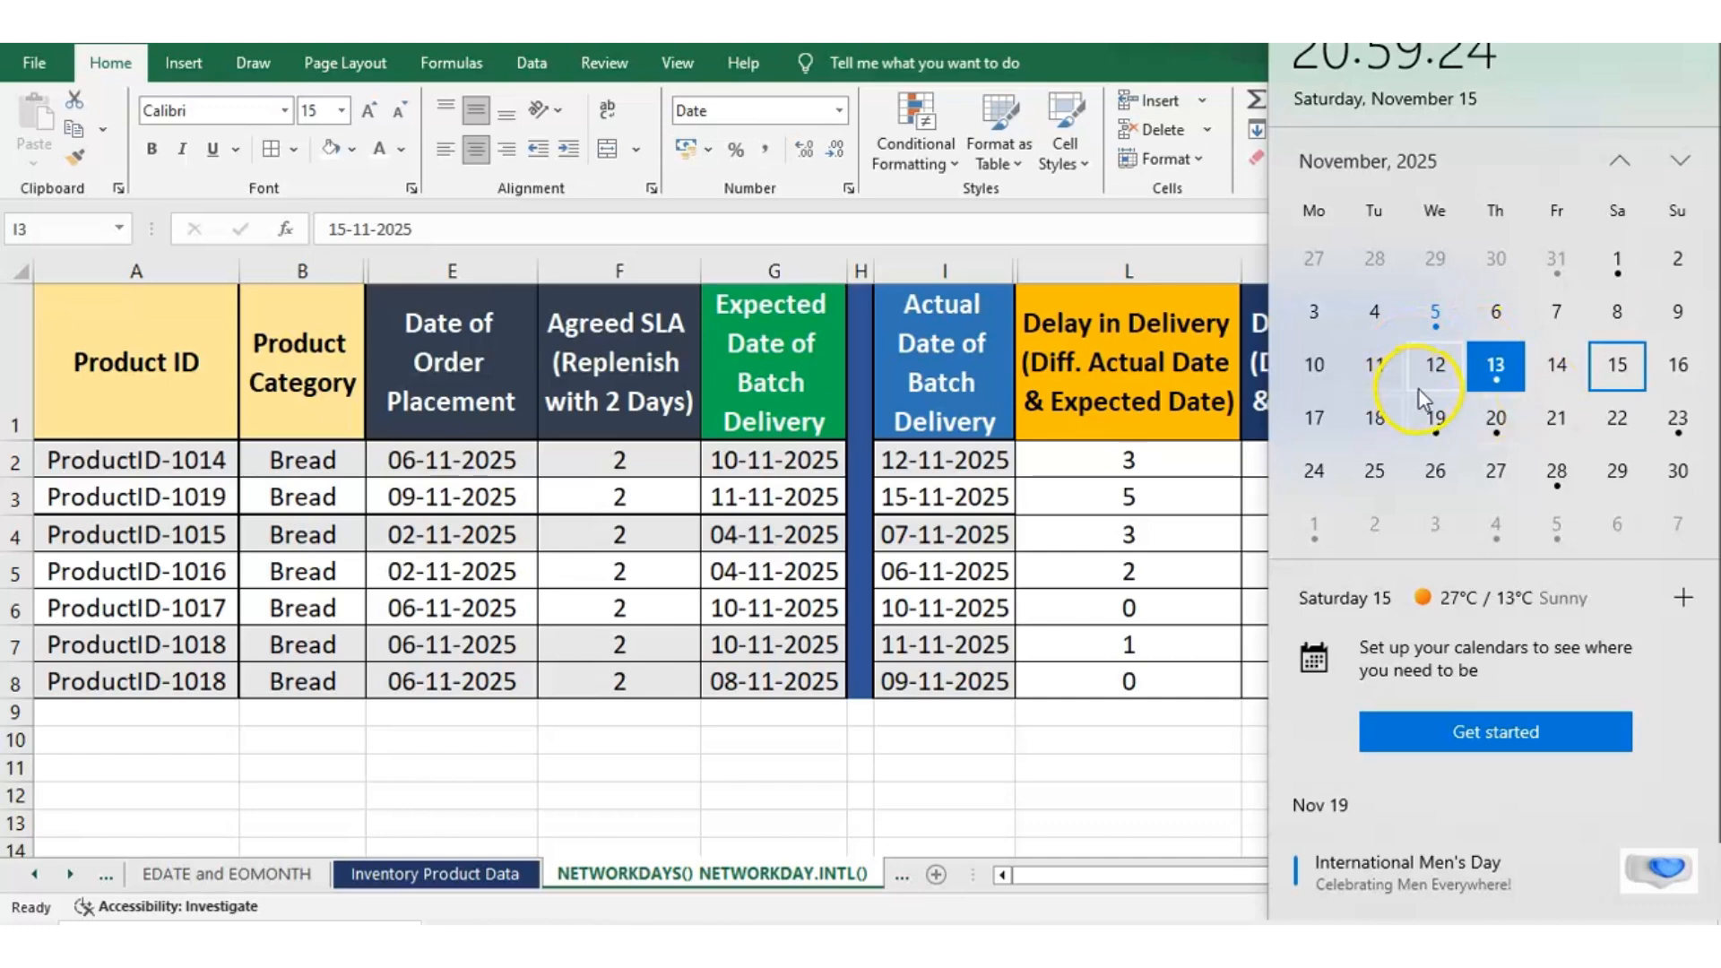
left_click(1174, 461)
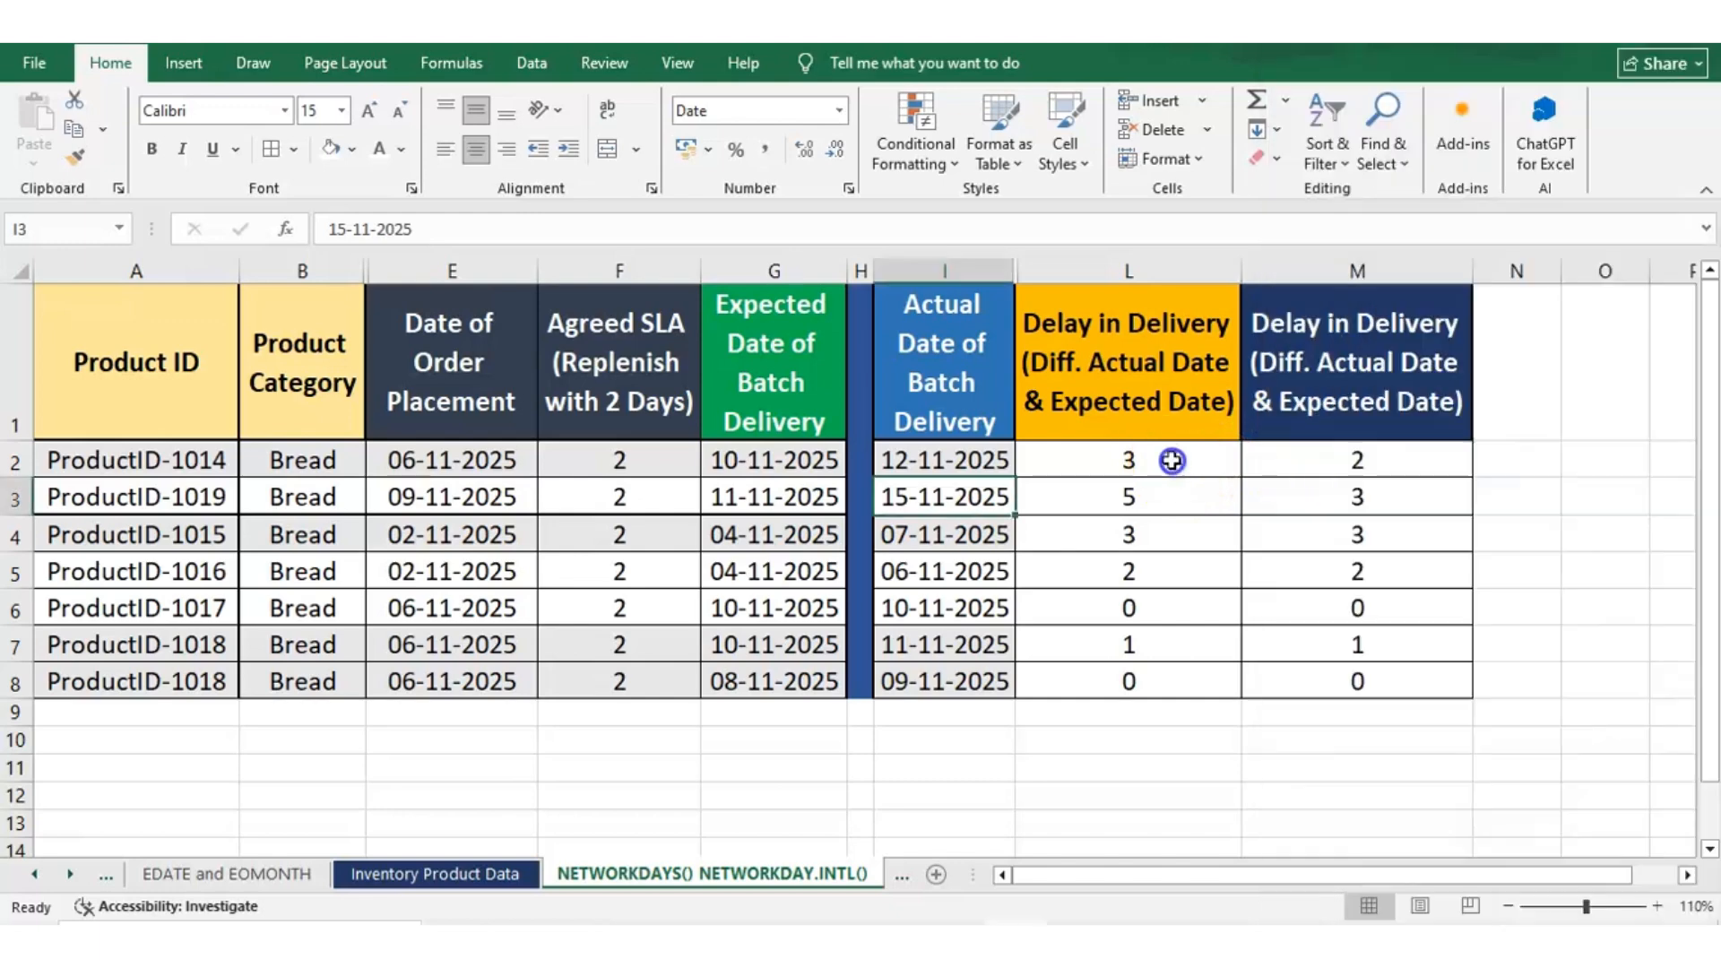
Subtract 1 from the NETWORKDAYS.INTL formula in L2 and fill the revised formula down to L8
left_click(1173, 460)
left_click(620, 231)
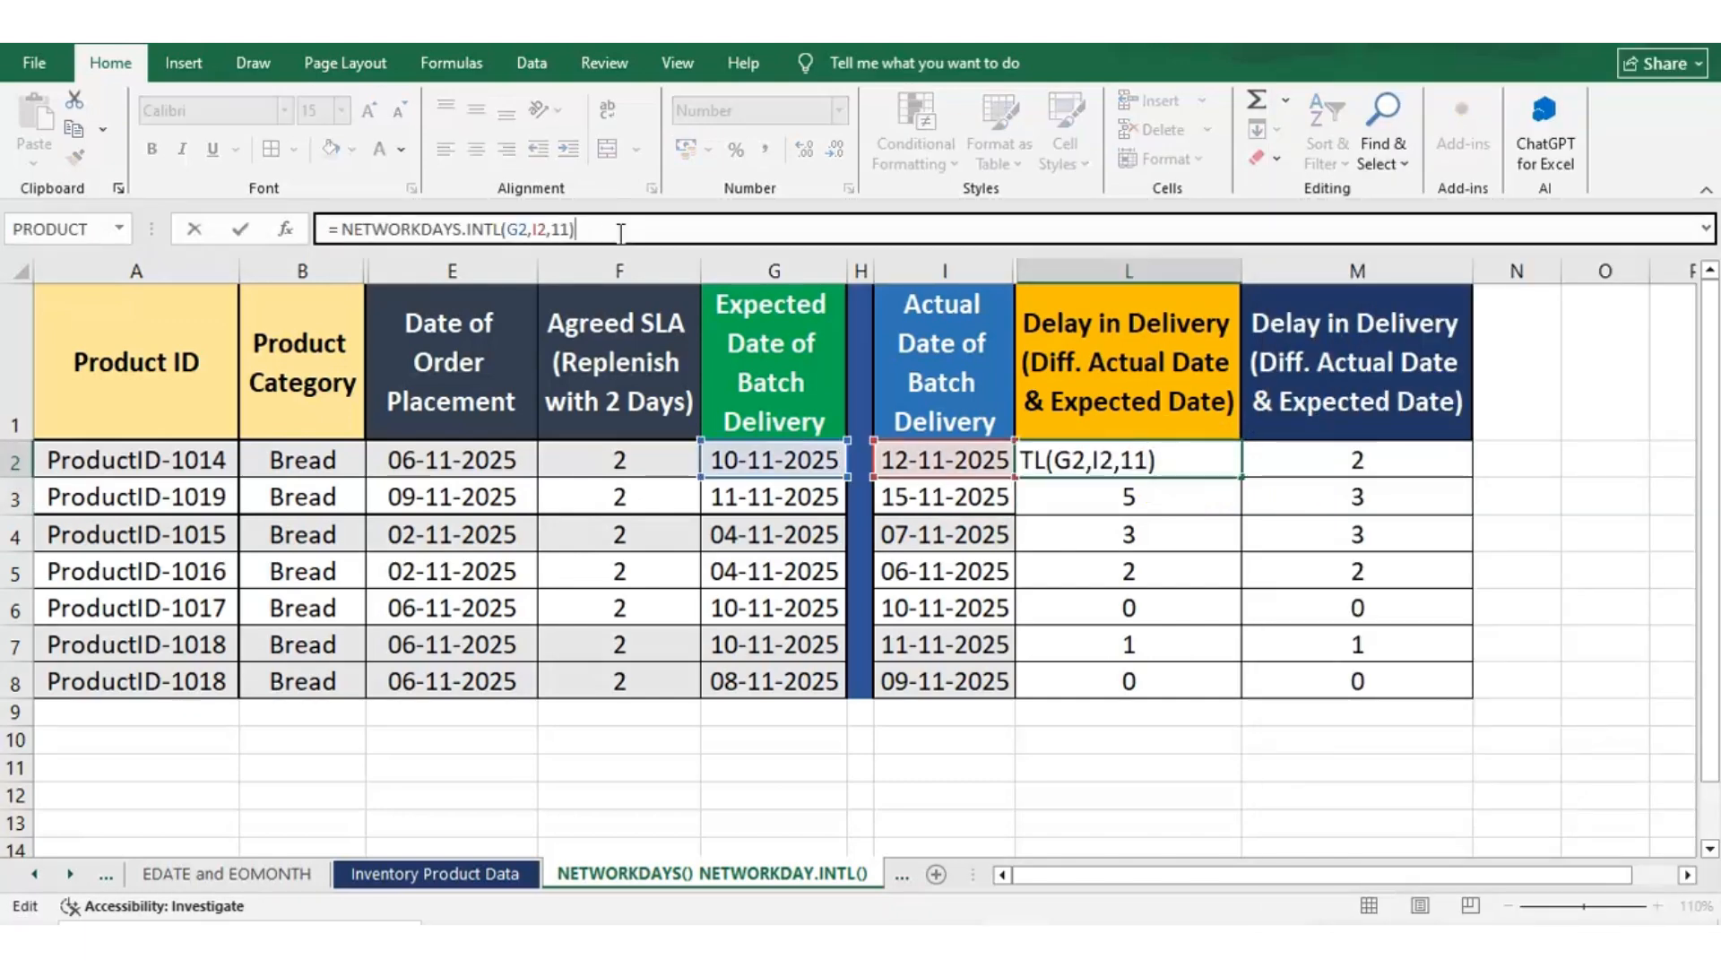
type("-1")
key("ctrl+Return")
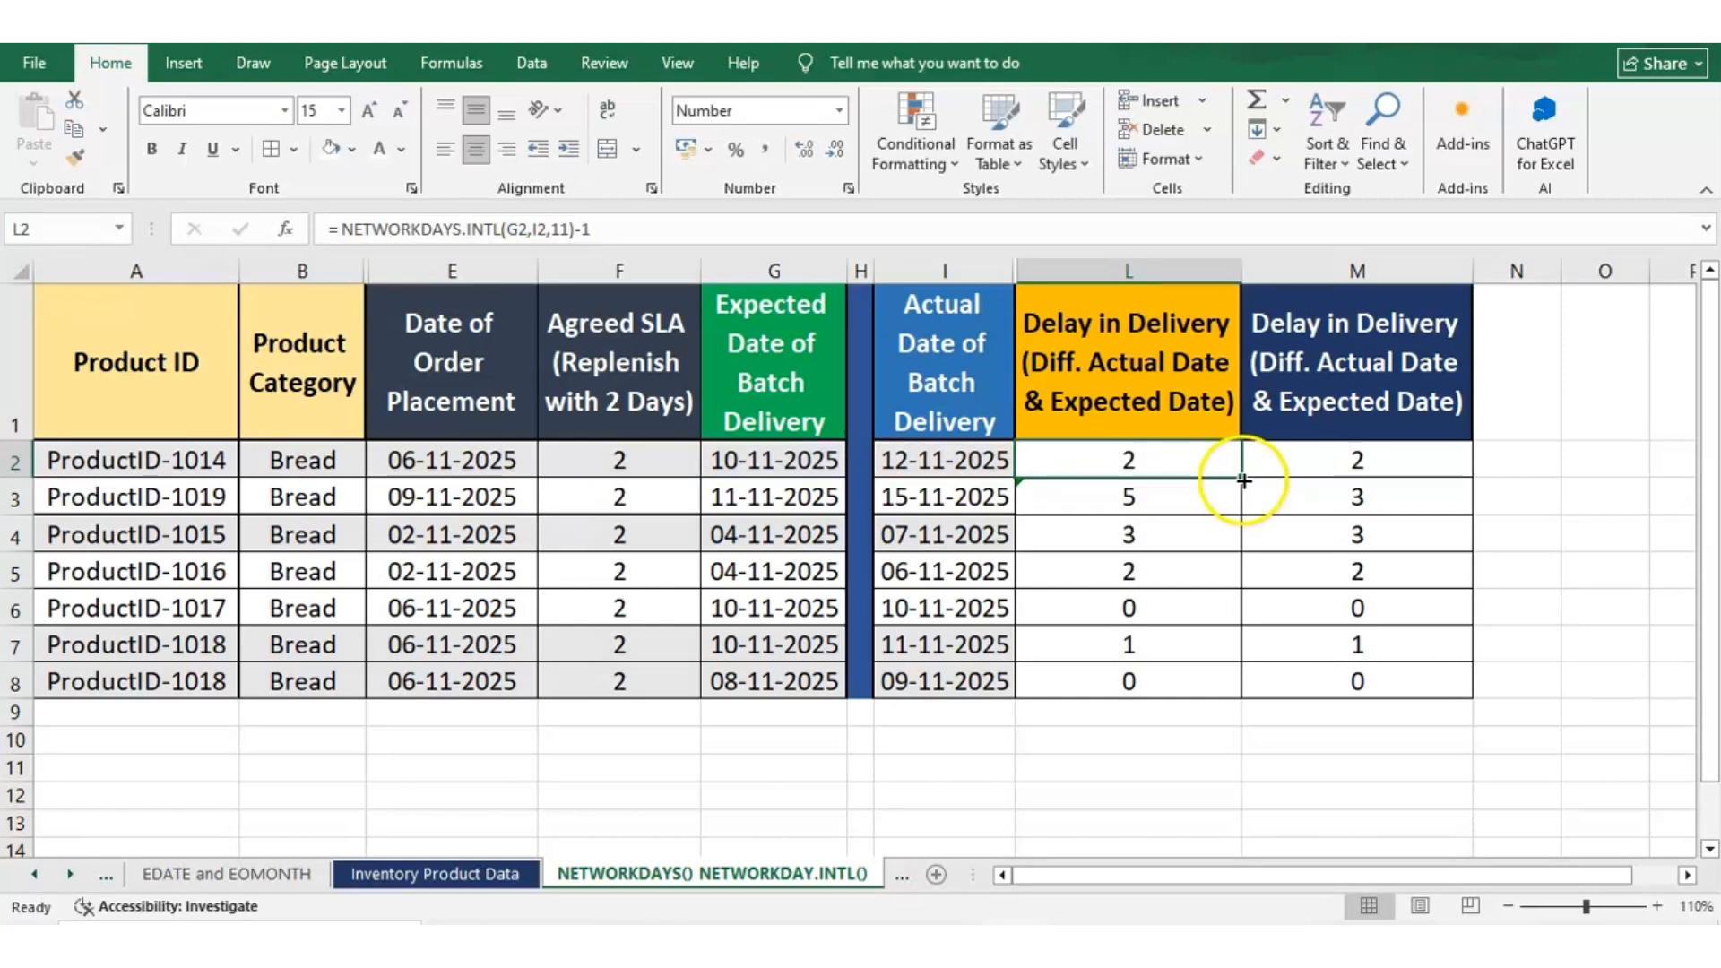
double_click(1244, 481)
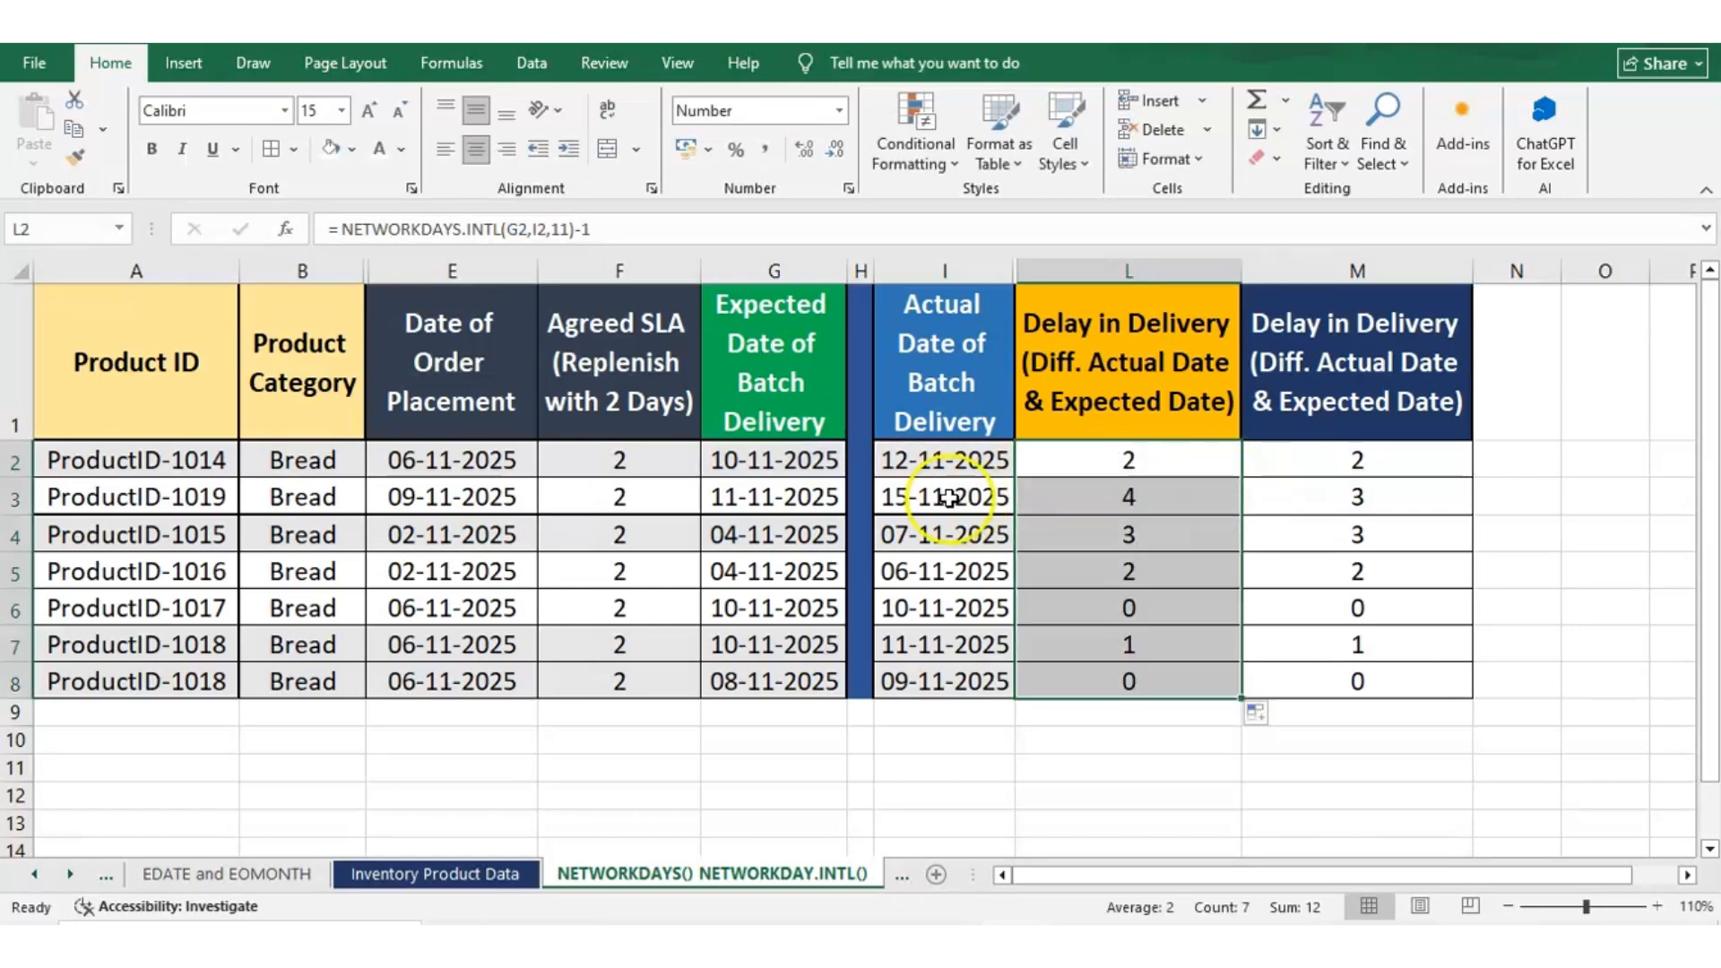
Verify row 2's revised delay by counting from 10 November 2025 on the system calendar, and look at row 3's expected date
left_click(793, 462)
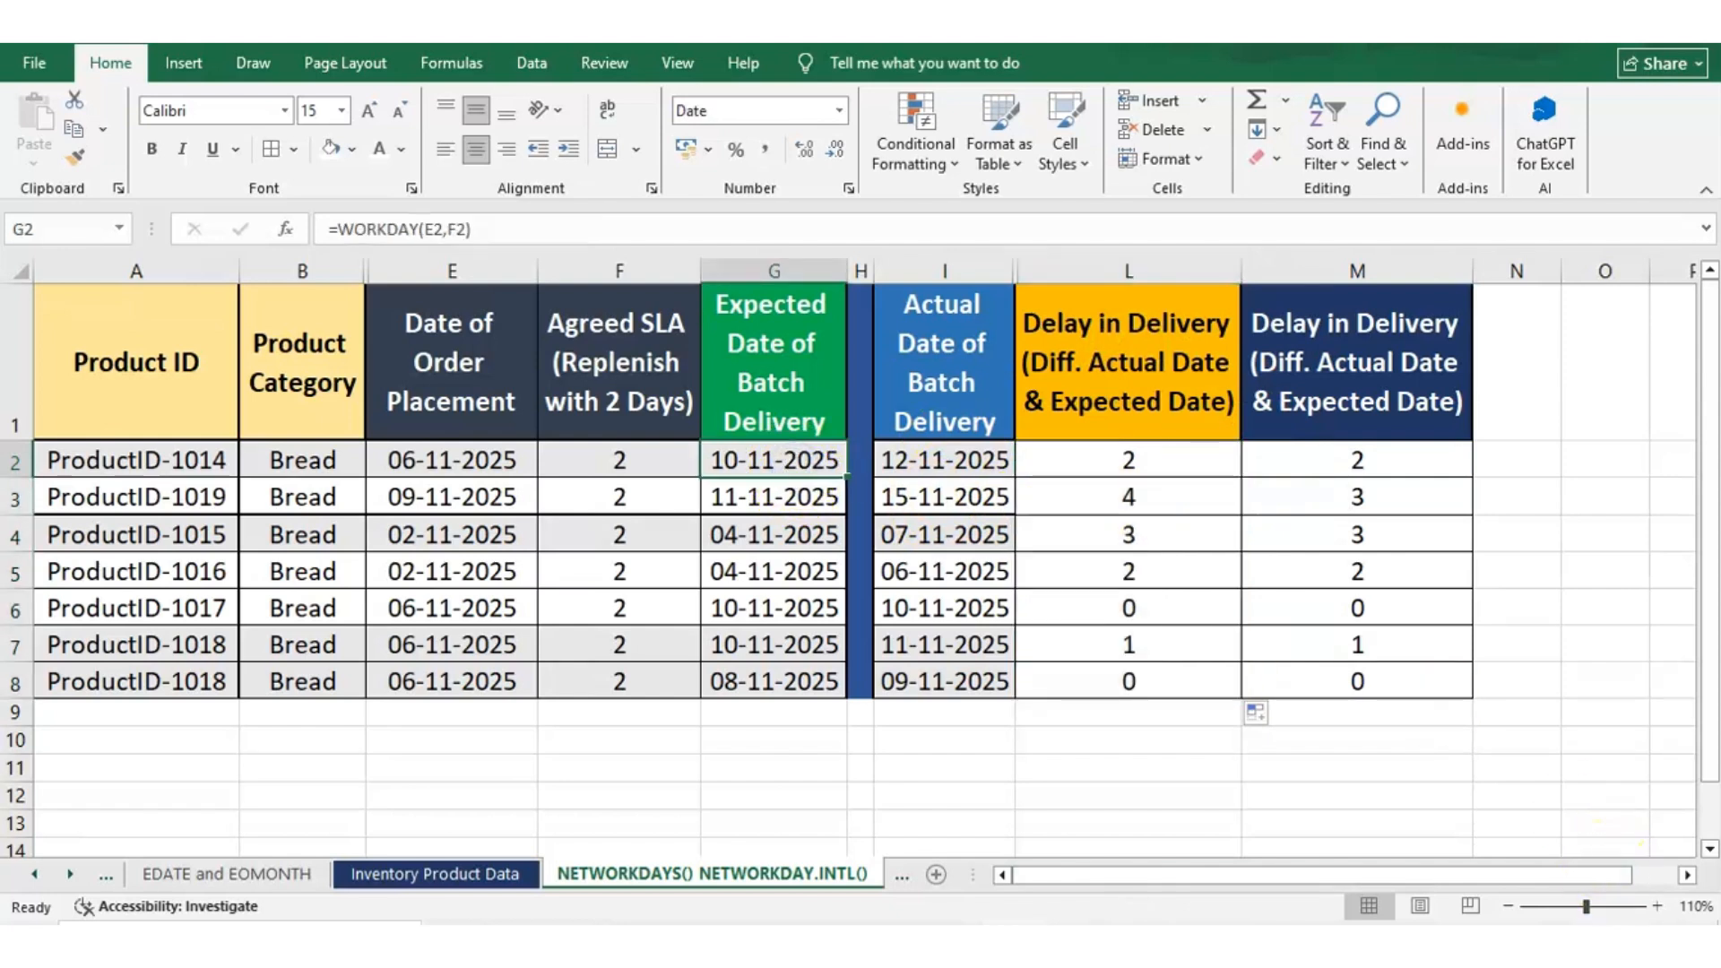
left_click(1641, 941)
left_click(1320, 363)
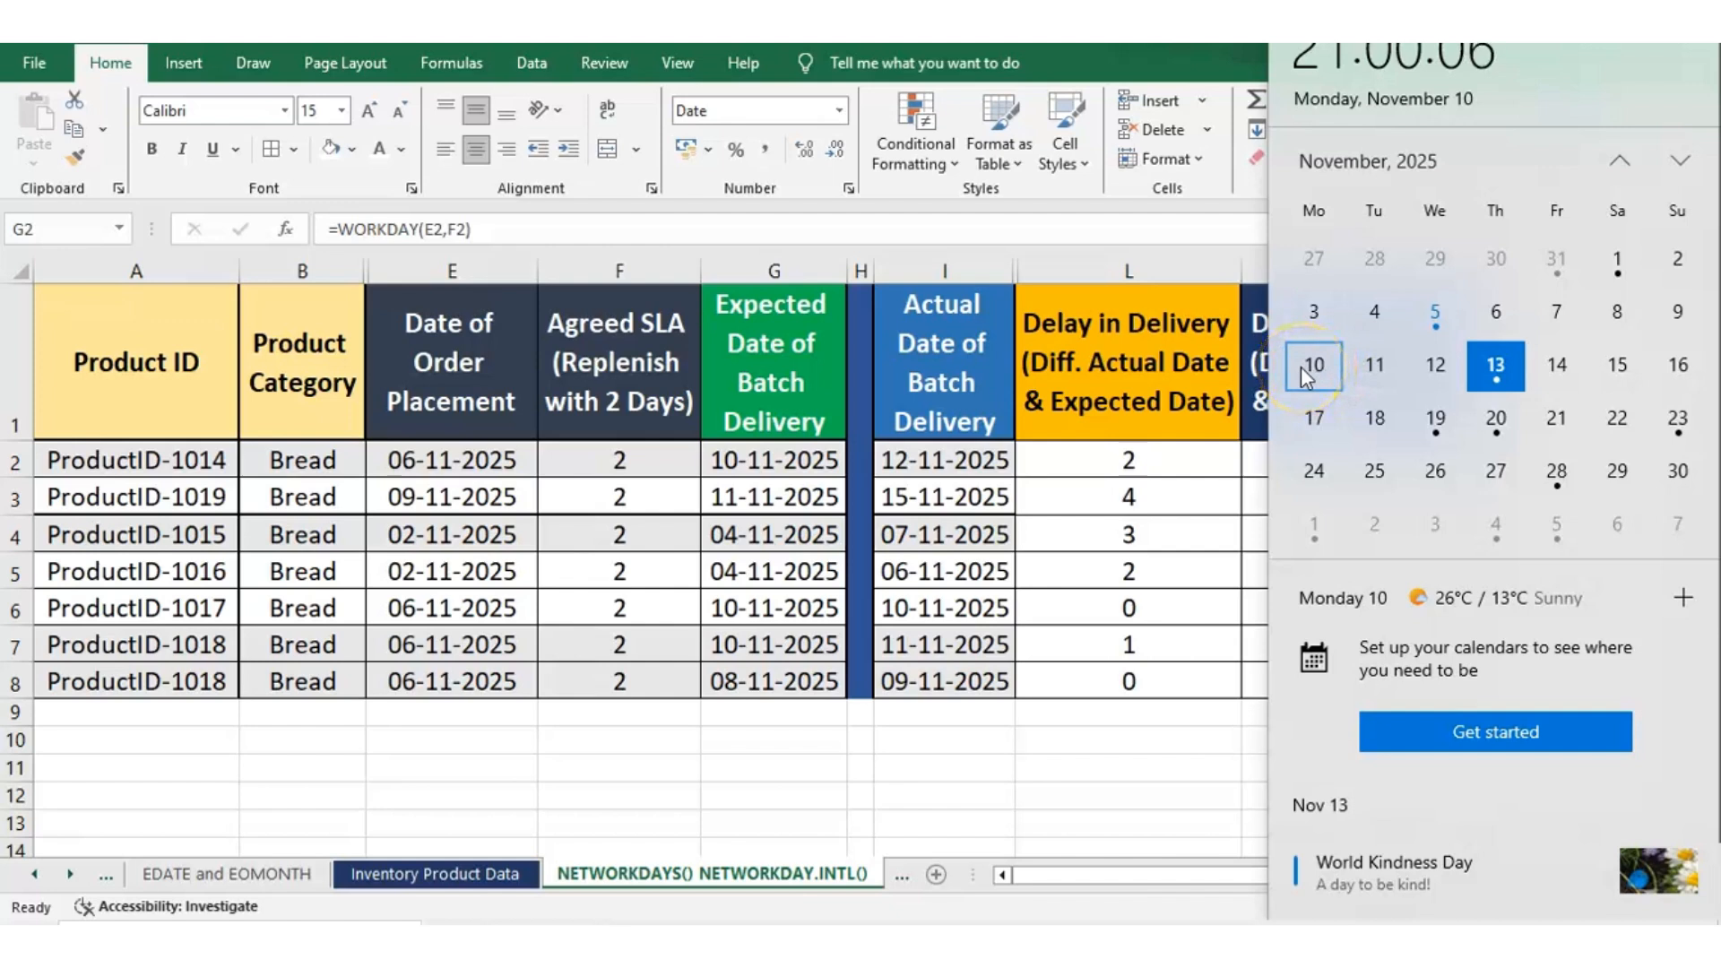
left_click(1385, 364)
left_click(1479, 362)
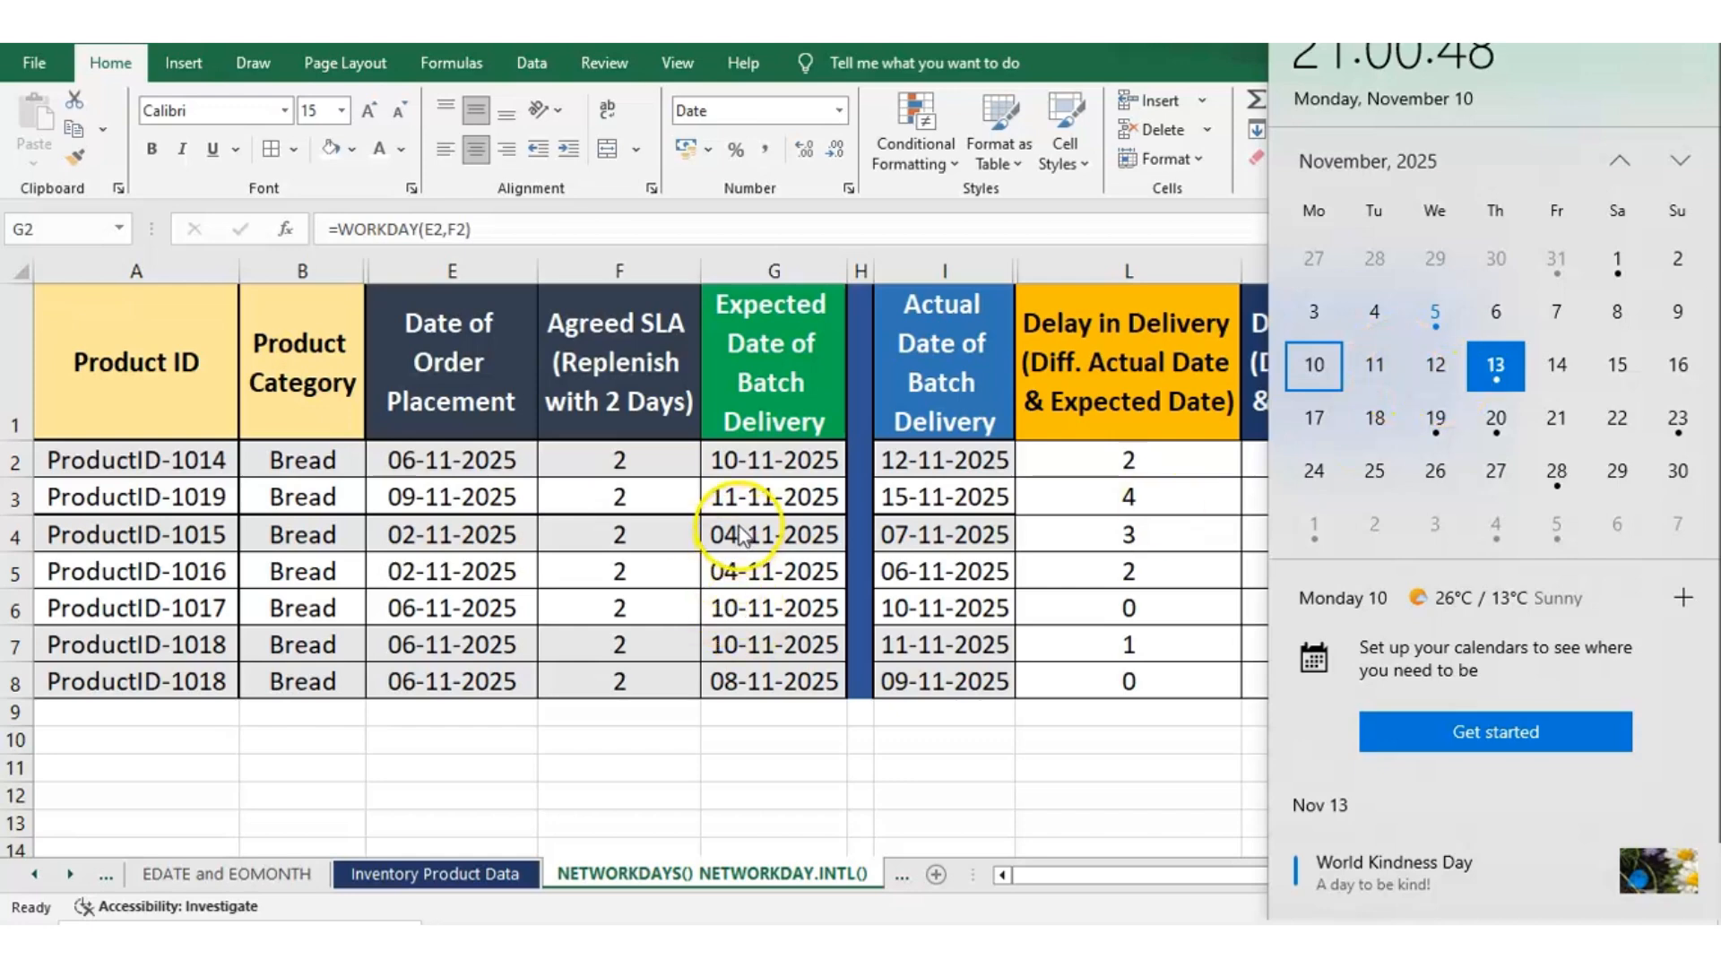
left_click(789, 502)
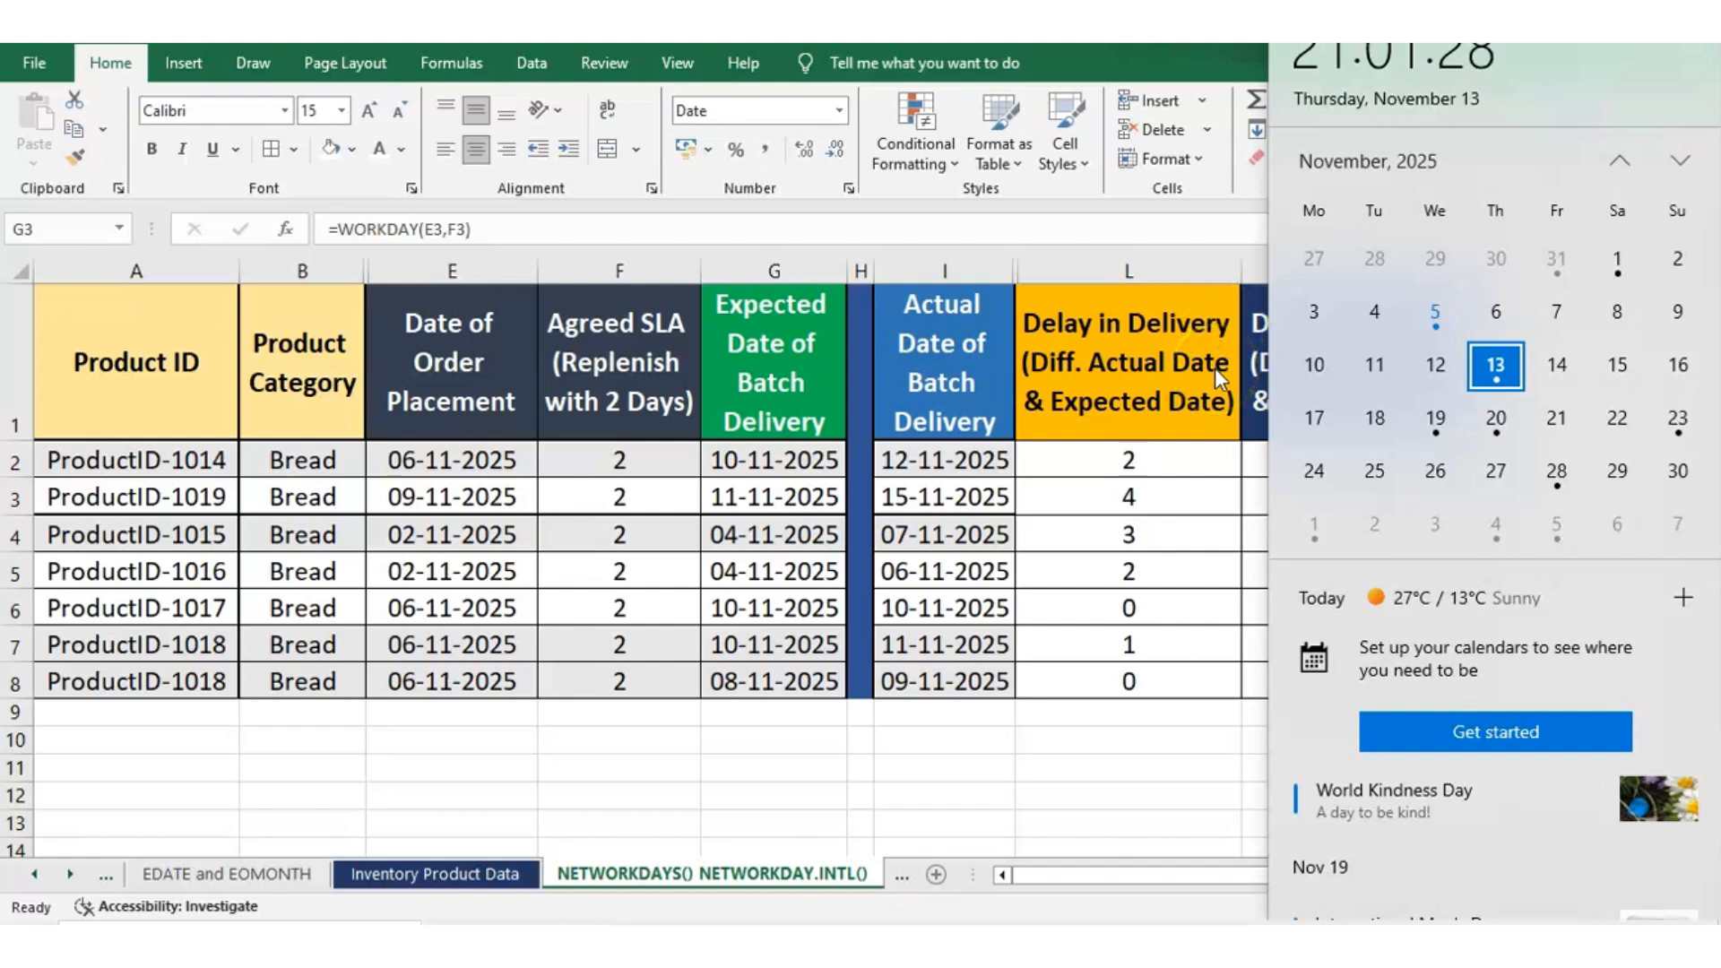
Review the revised NETWORKDAYS.INTL formulas and delays down column L, from row 3 to row 6
key("Right")
key("Right")
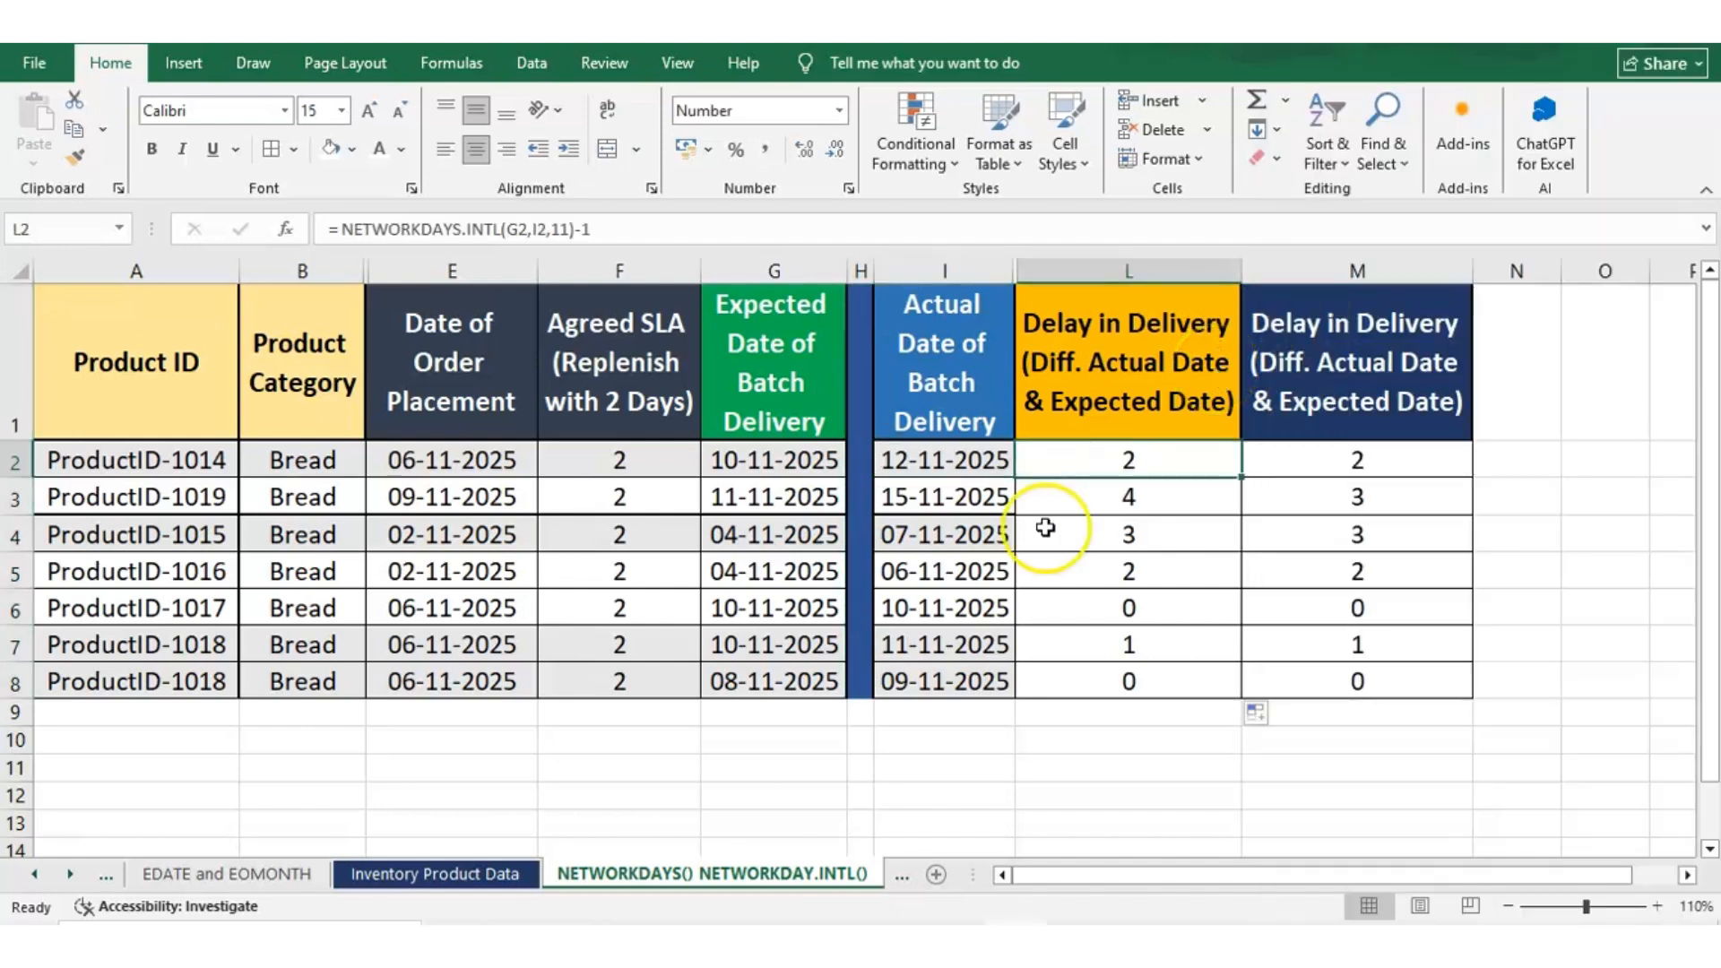
key("Down")
key("Down")
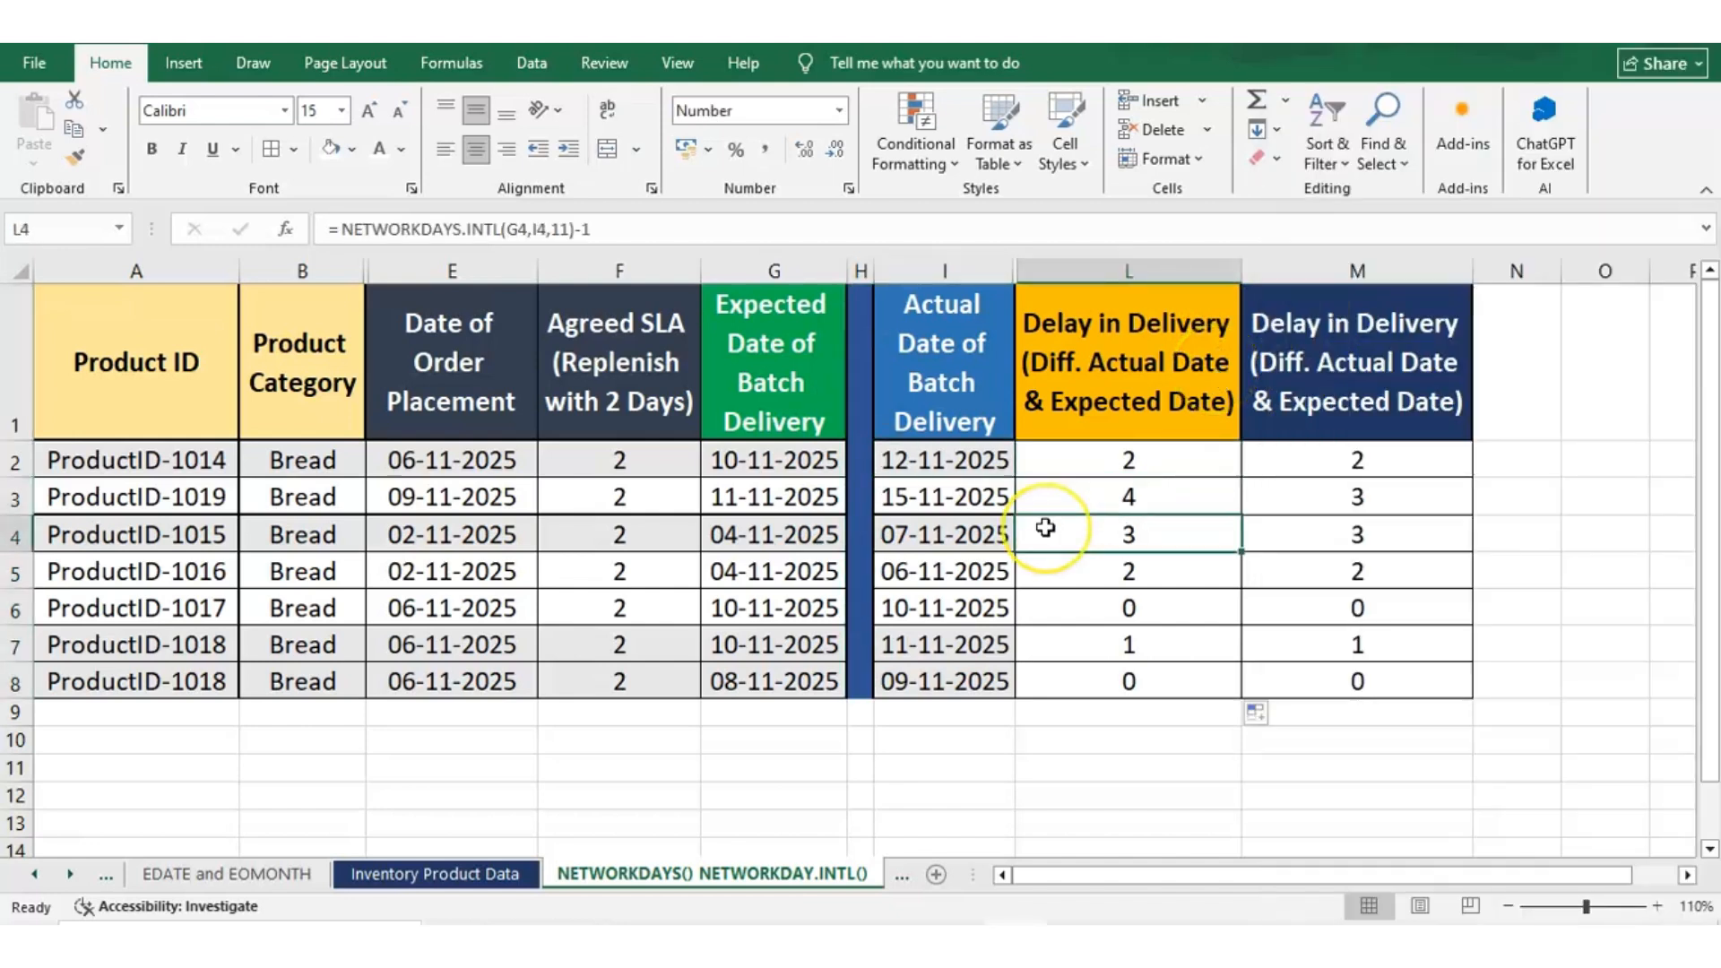
key("Down")
key("Up")
key("Up")
key("Down")
key("Down")
key("Down")
key("Down")
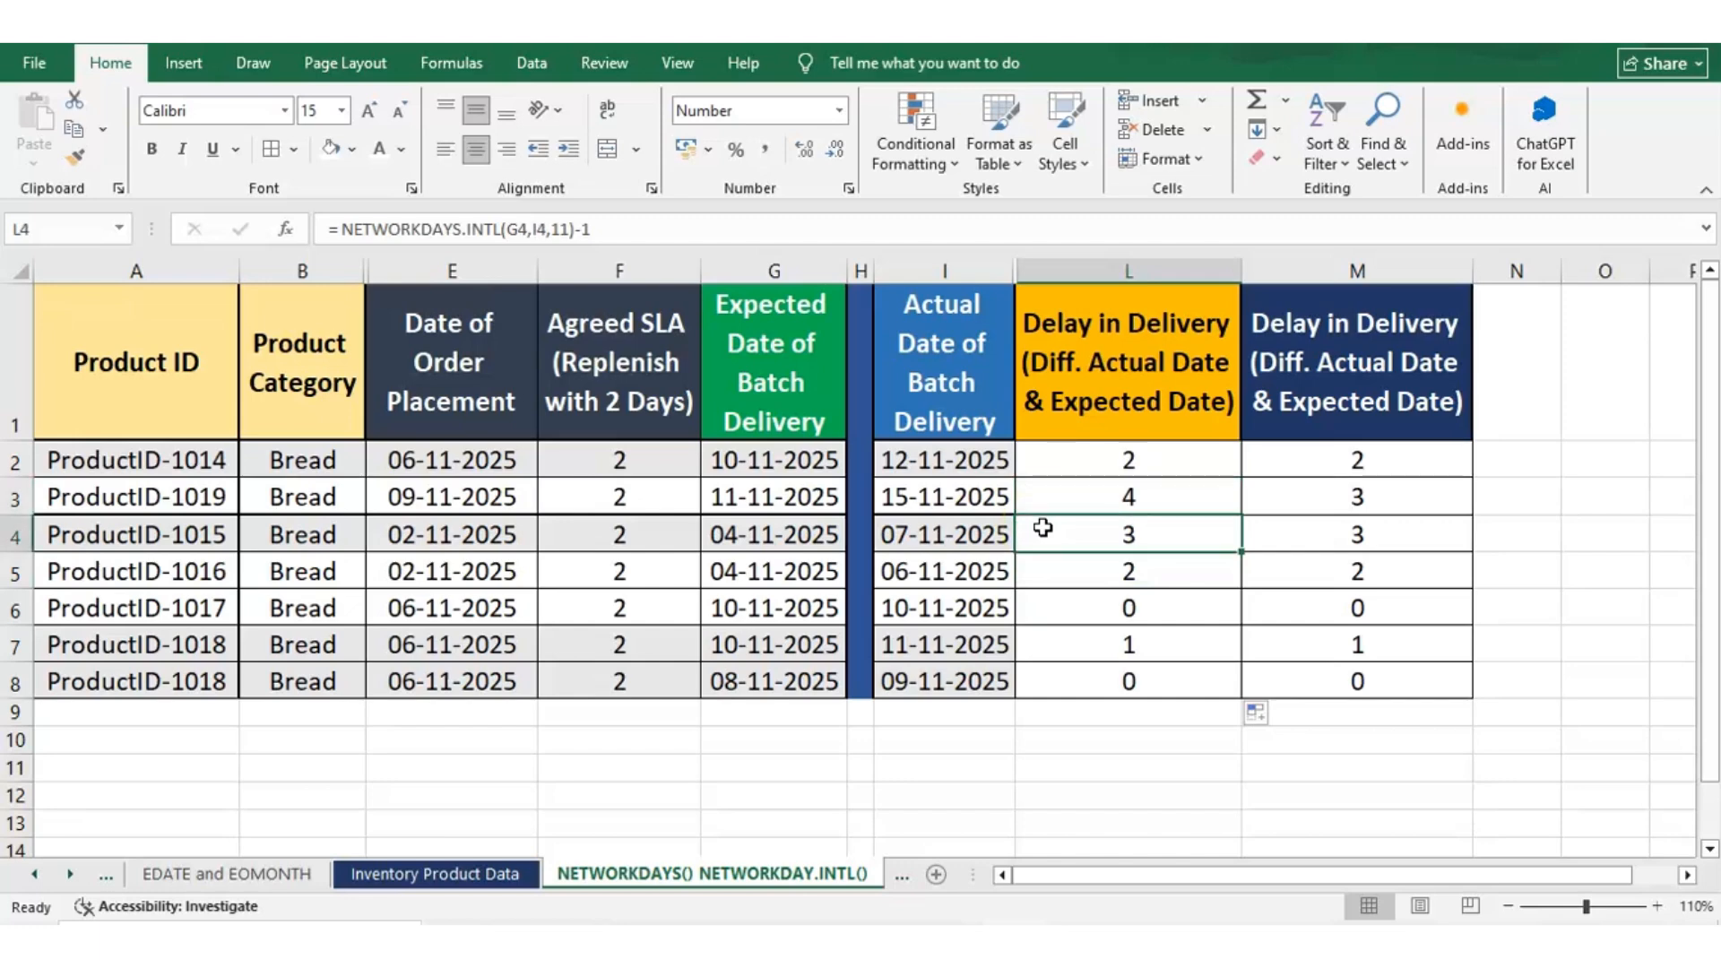
Examine the ProductID-1017 record in row 6, comparing its expected delivery date with its actual delivery date
left_click(18, 609)
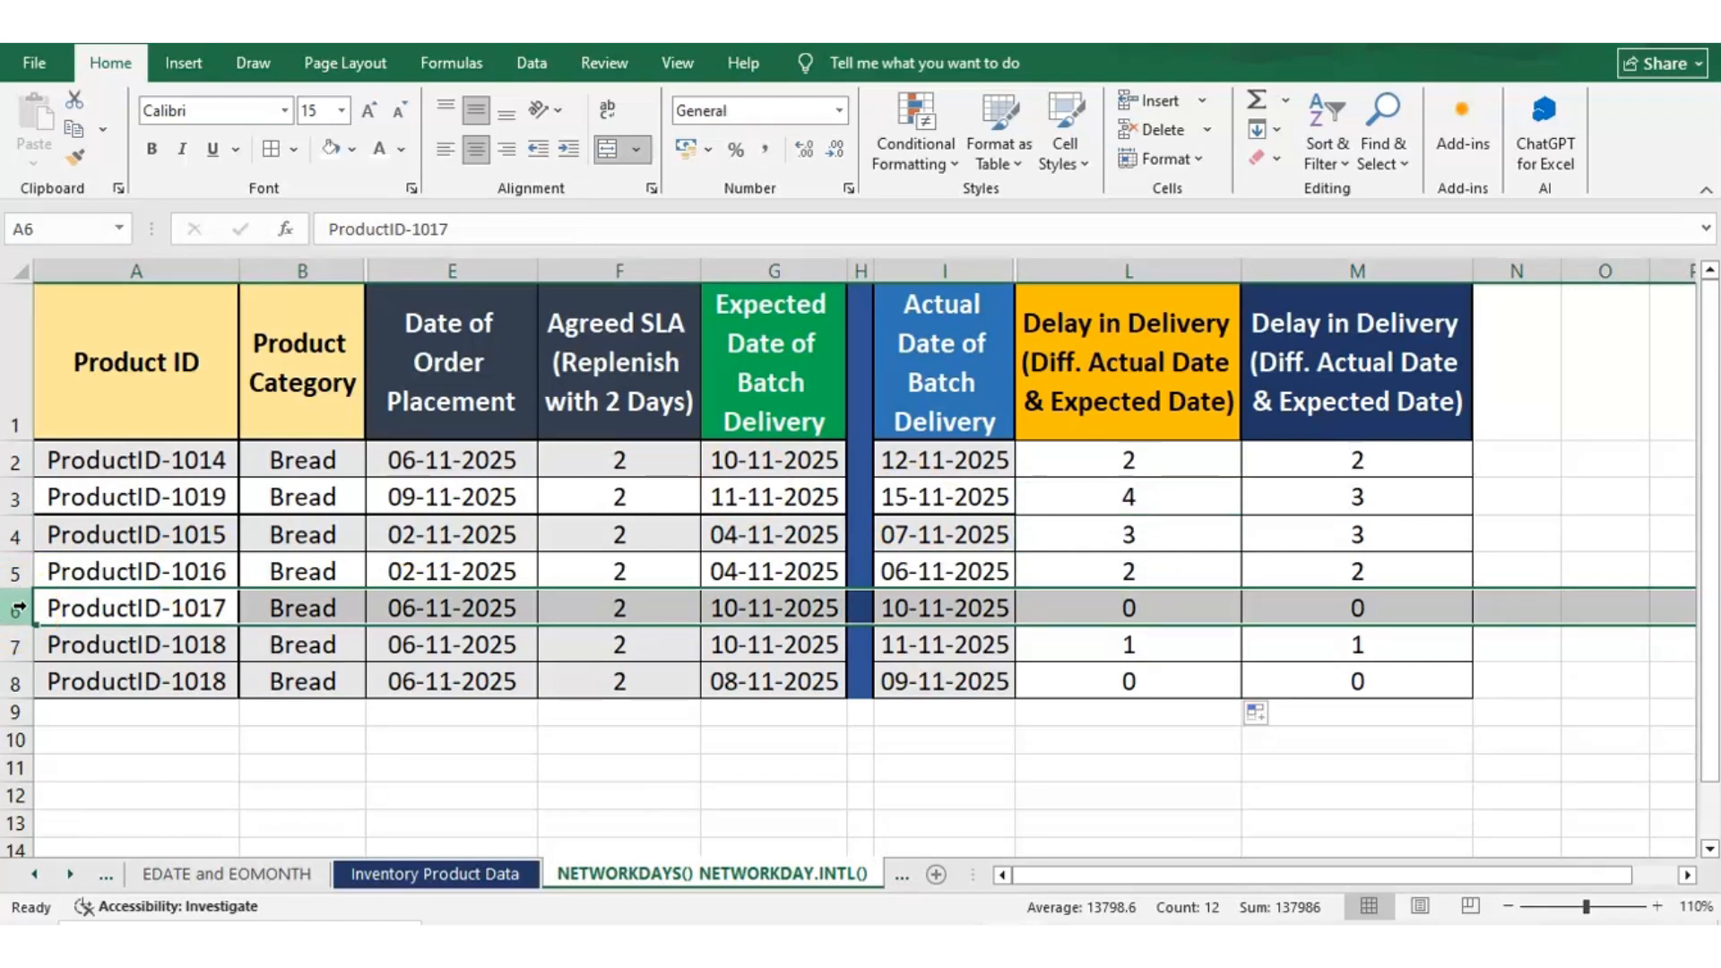
left_click(798, 608)
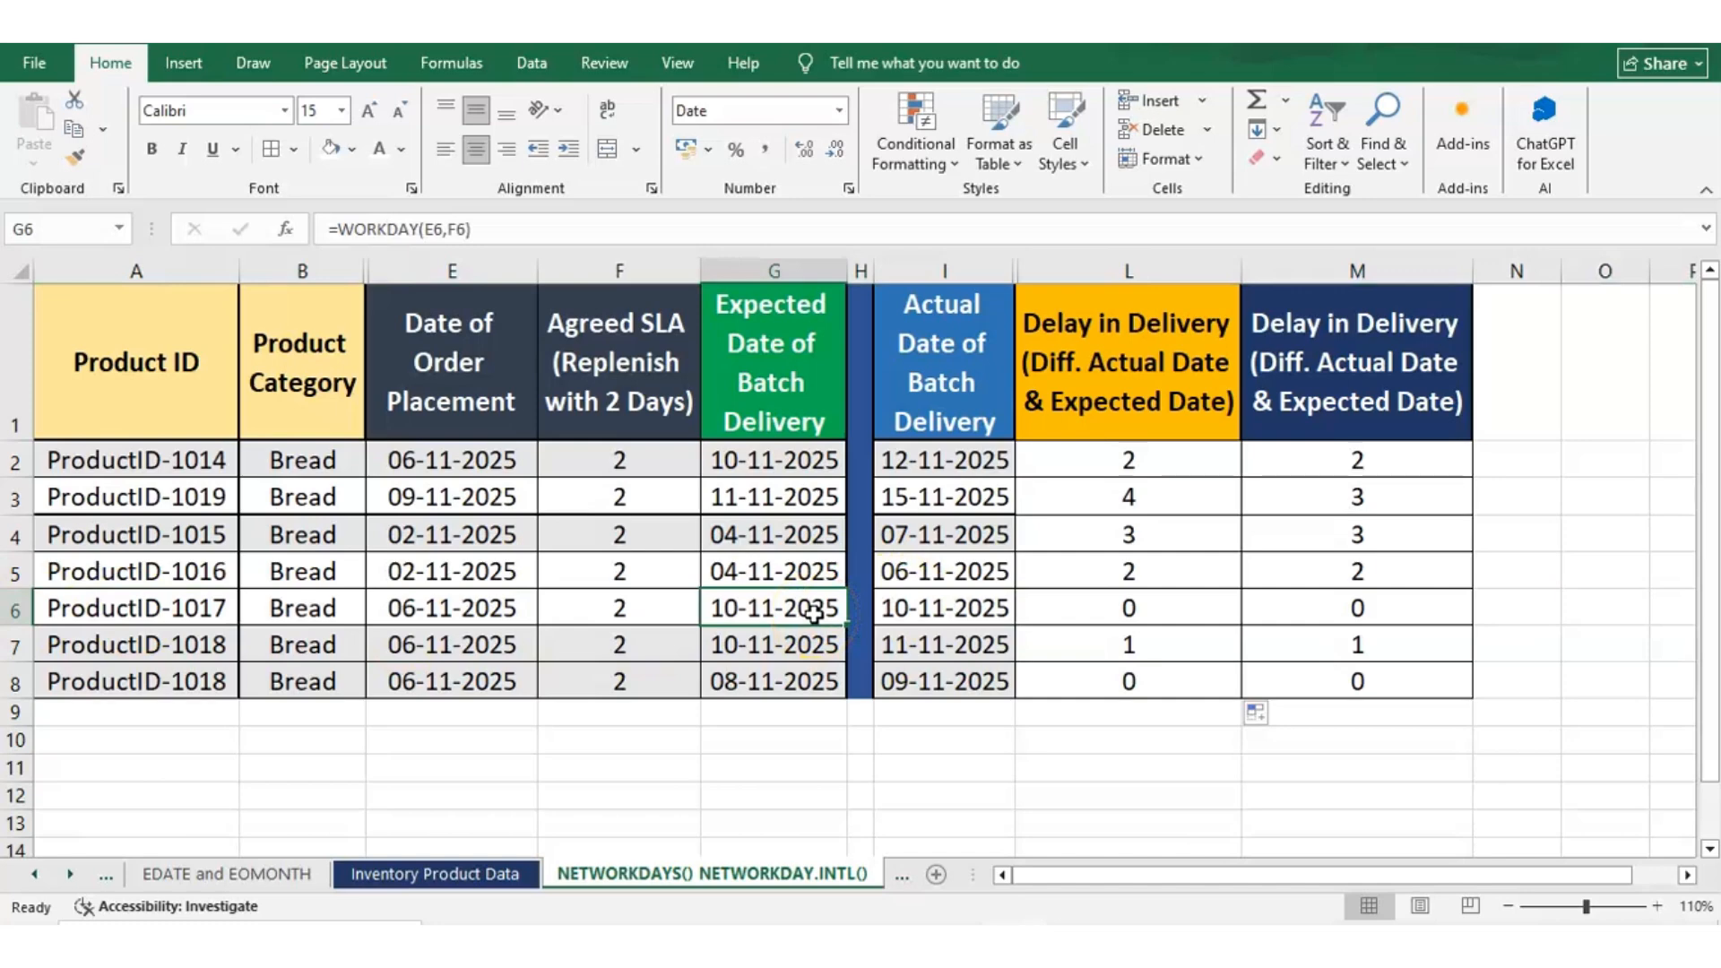
left_click(927, 604)
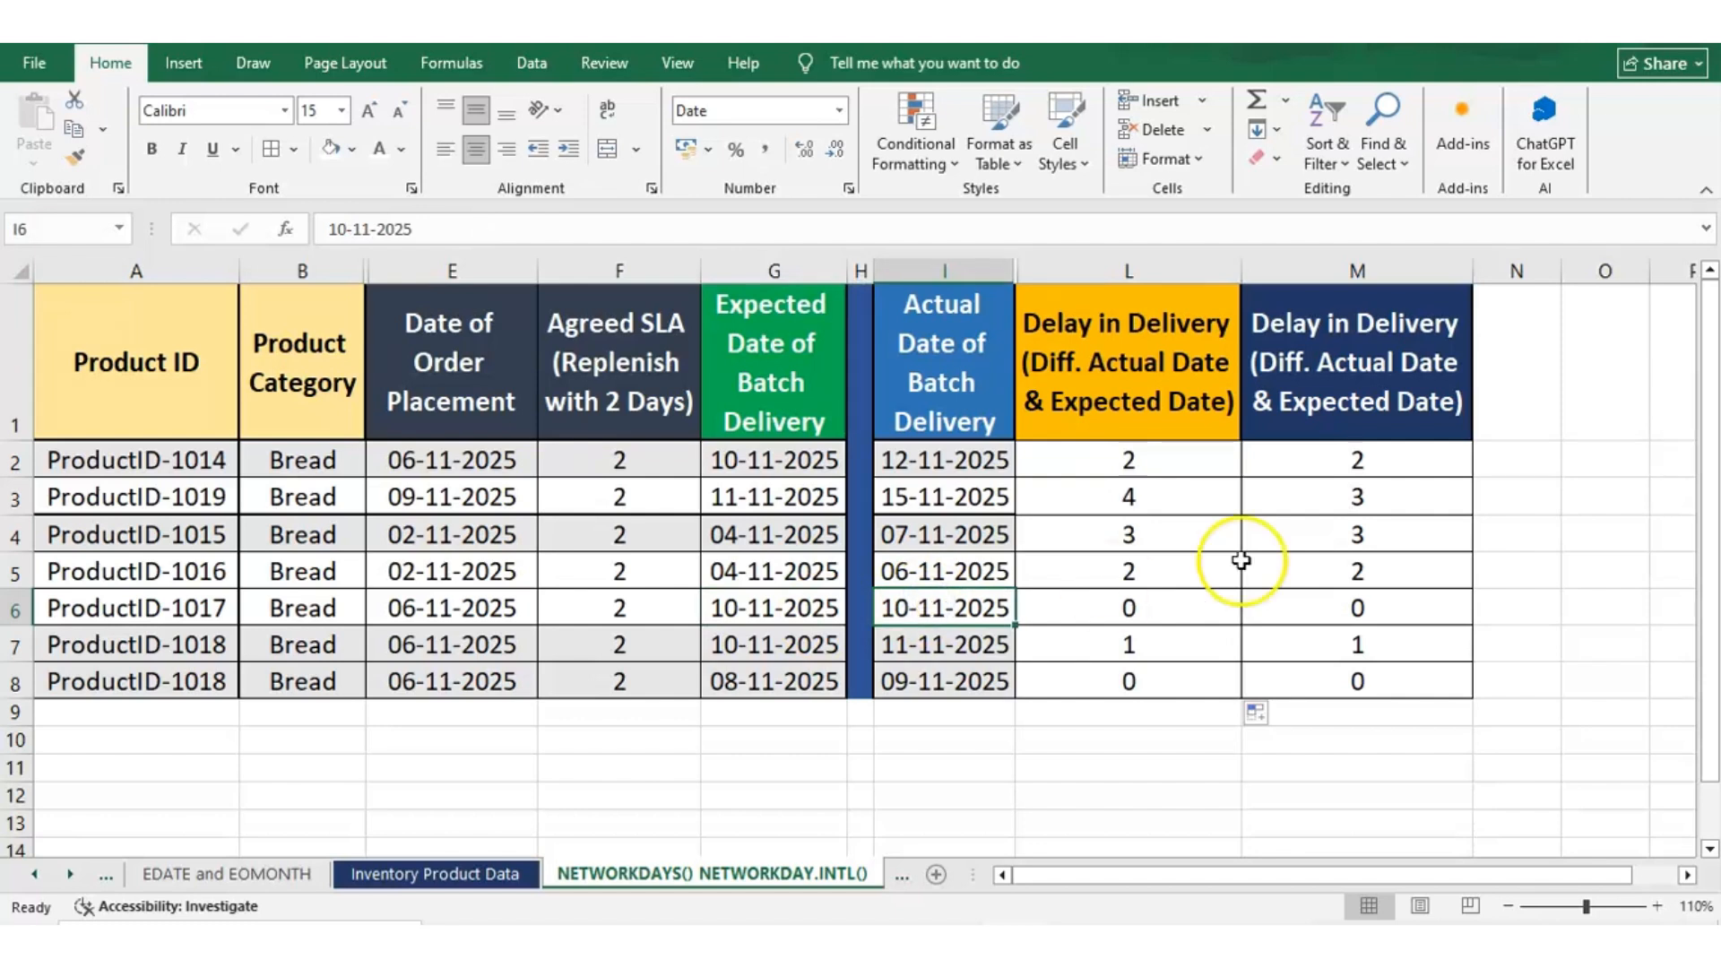
Inspect the NETWORKDAYS.INTL formula in L6, including the subtraction of 1, for the ProductID-1017 record
left_click(1045, 595)
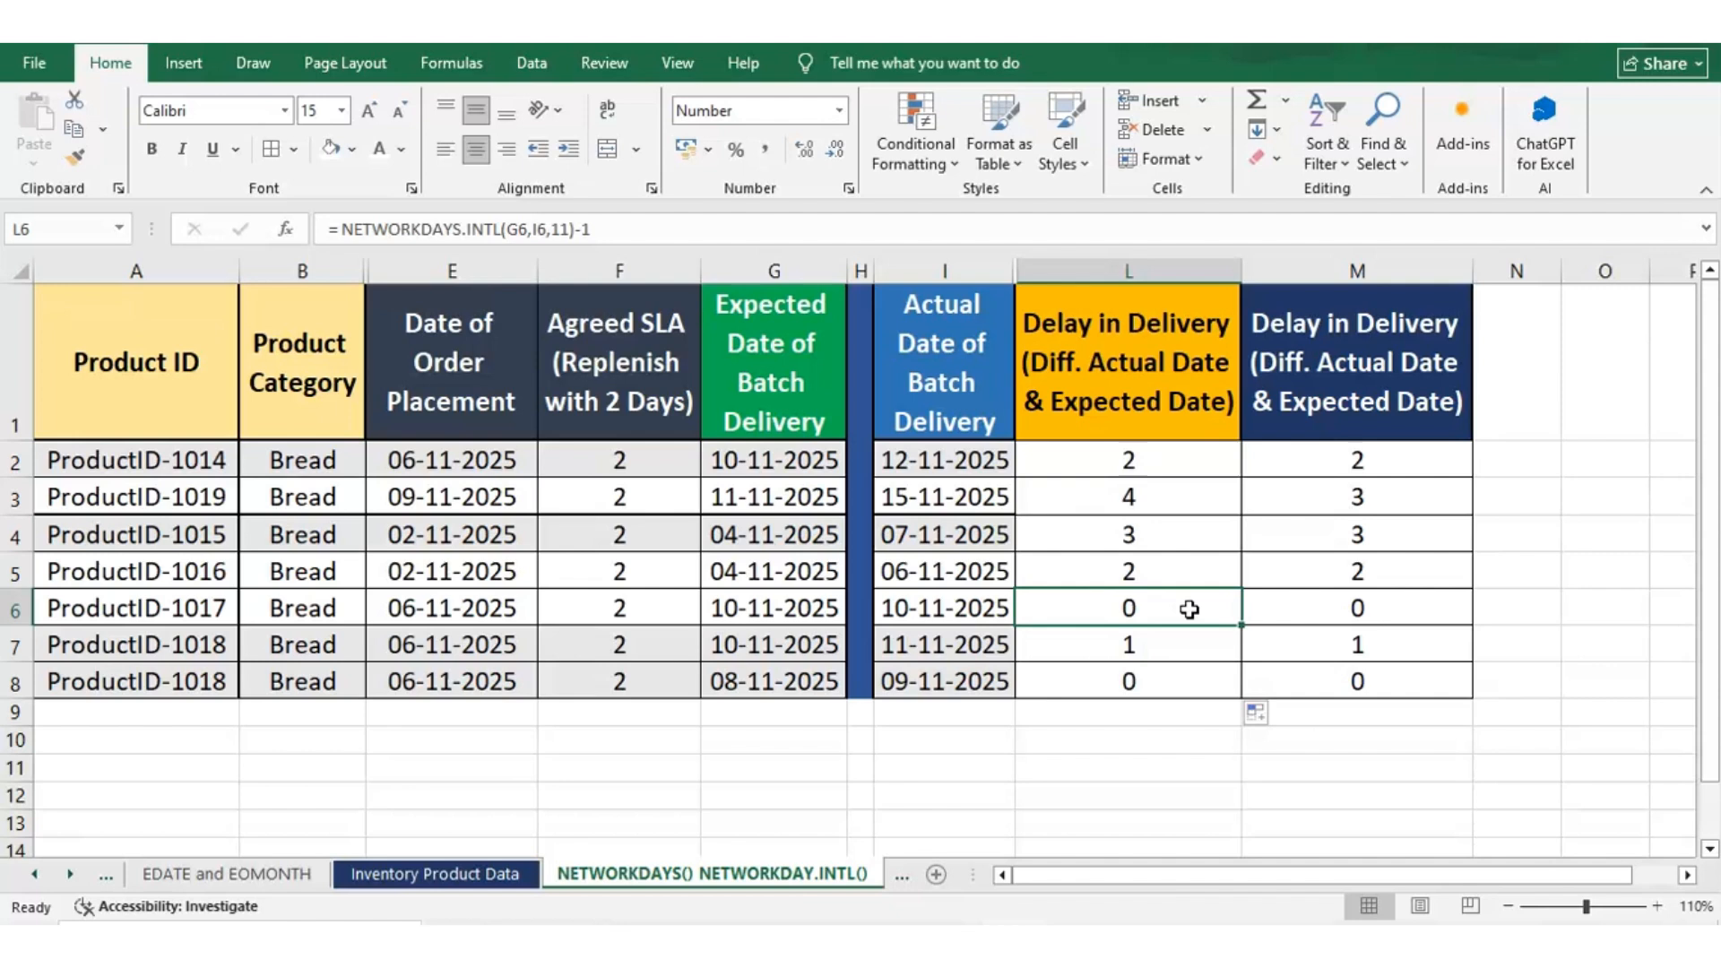
left_click(627, 225)
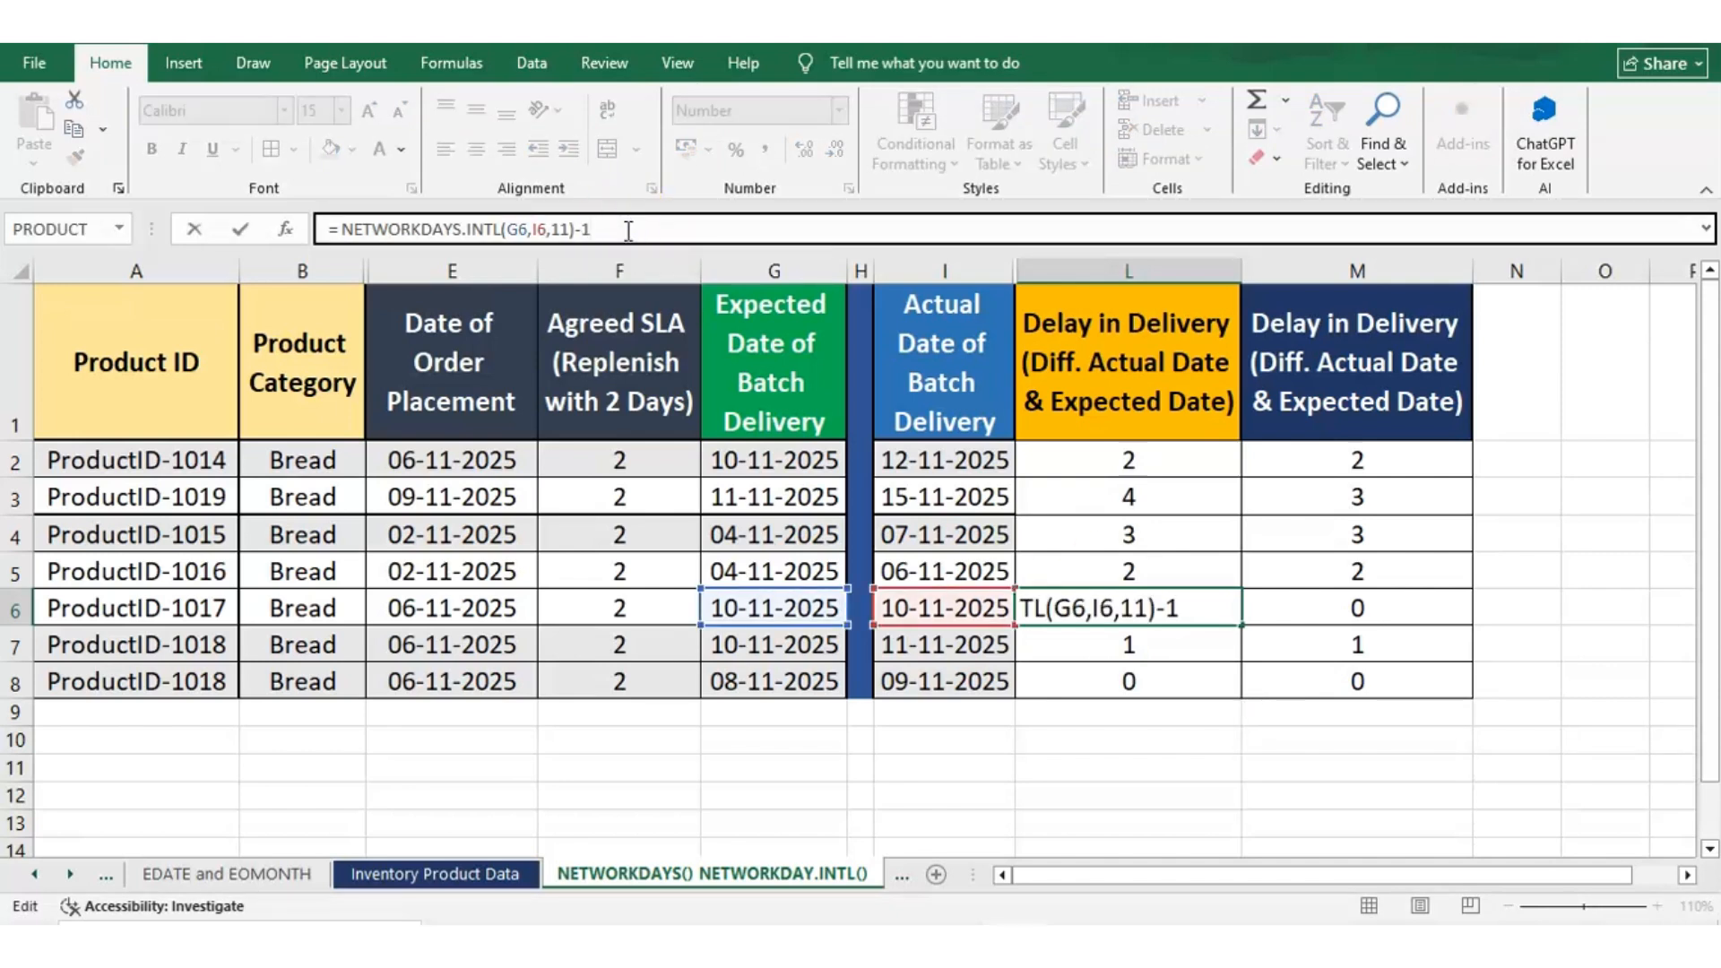
left_click(575, 230)
key("Return")
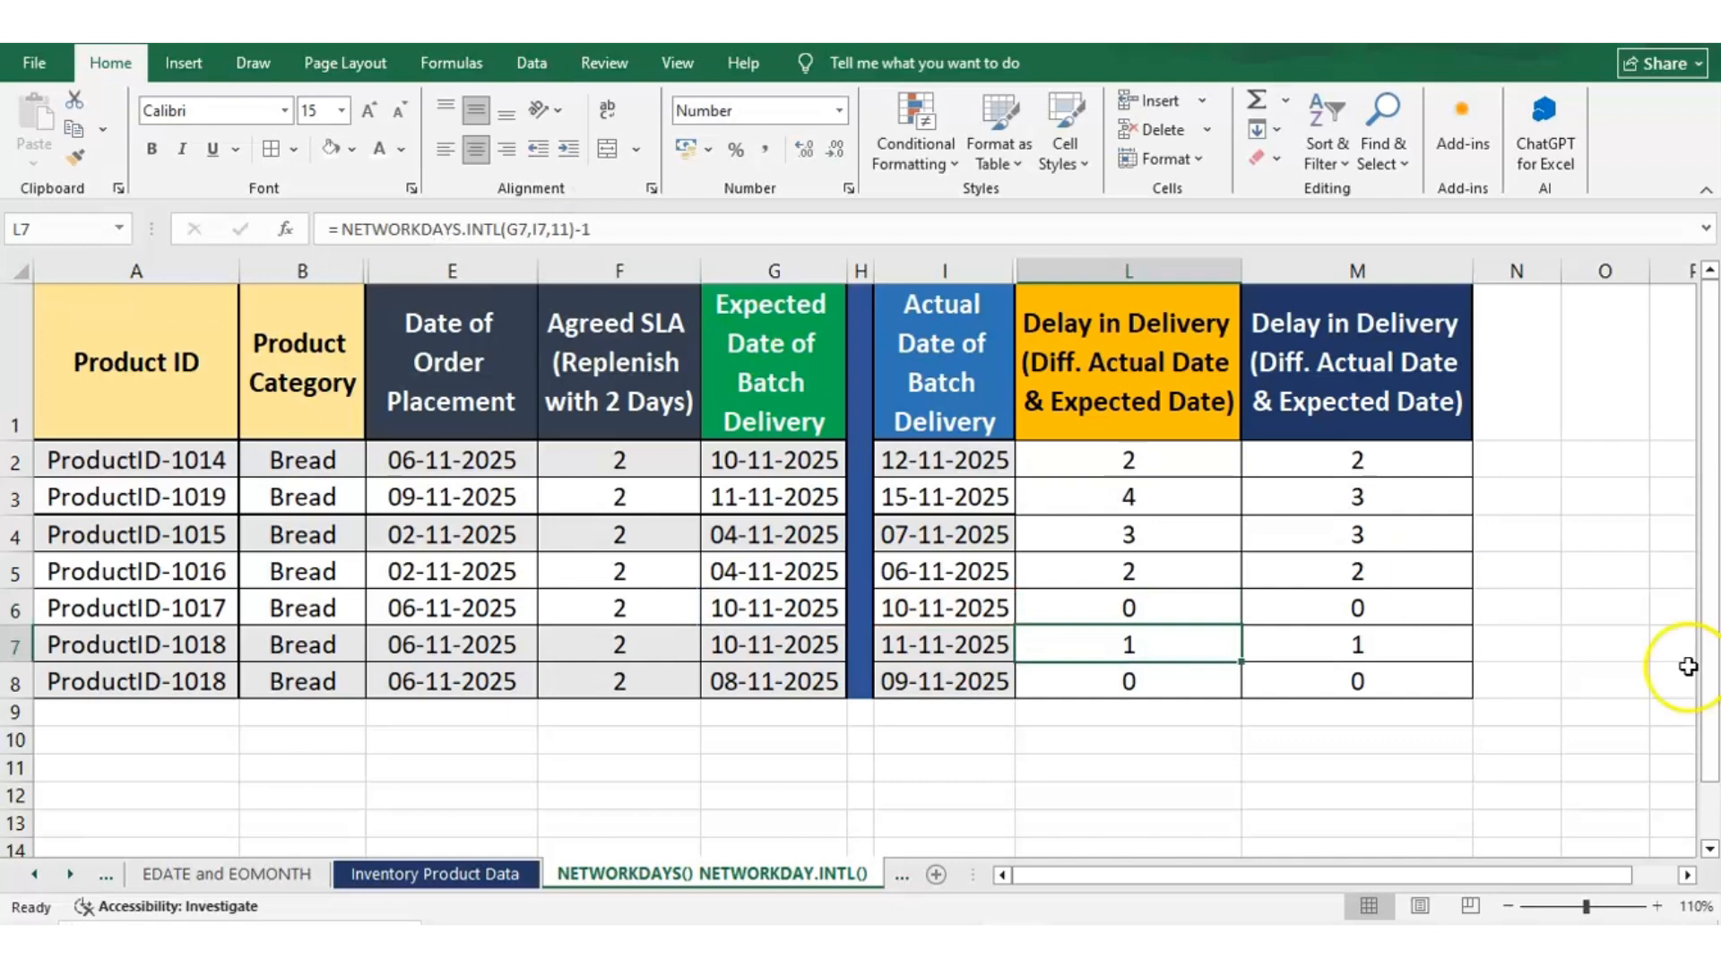
Check row 7's delay against 10 and 11 November 2025 on the system calendar, and look at row 8's expected delivery date
left_click(1676, 946)
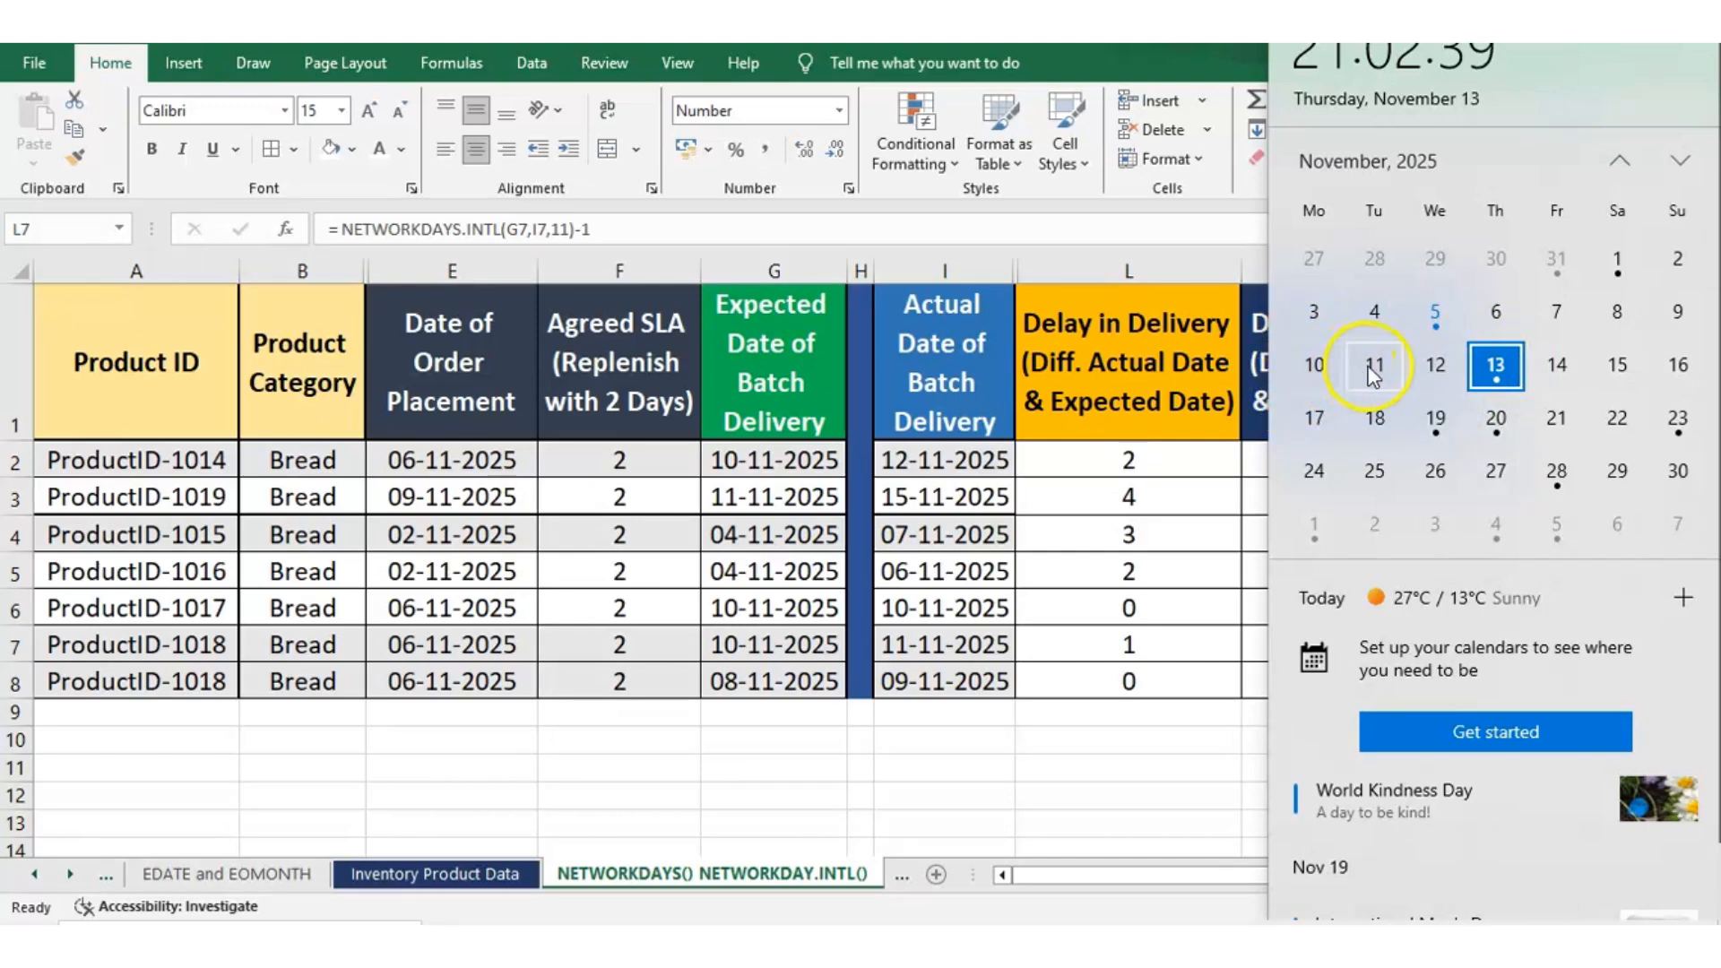
left_click(1139, 621)
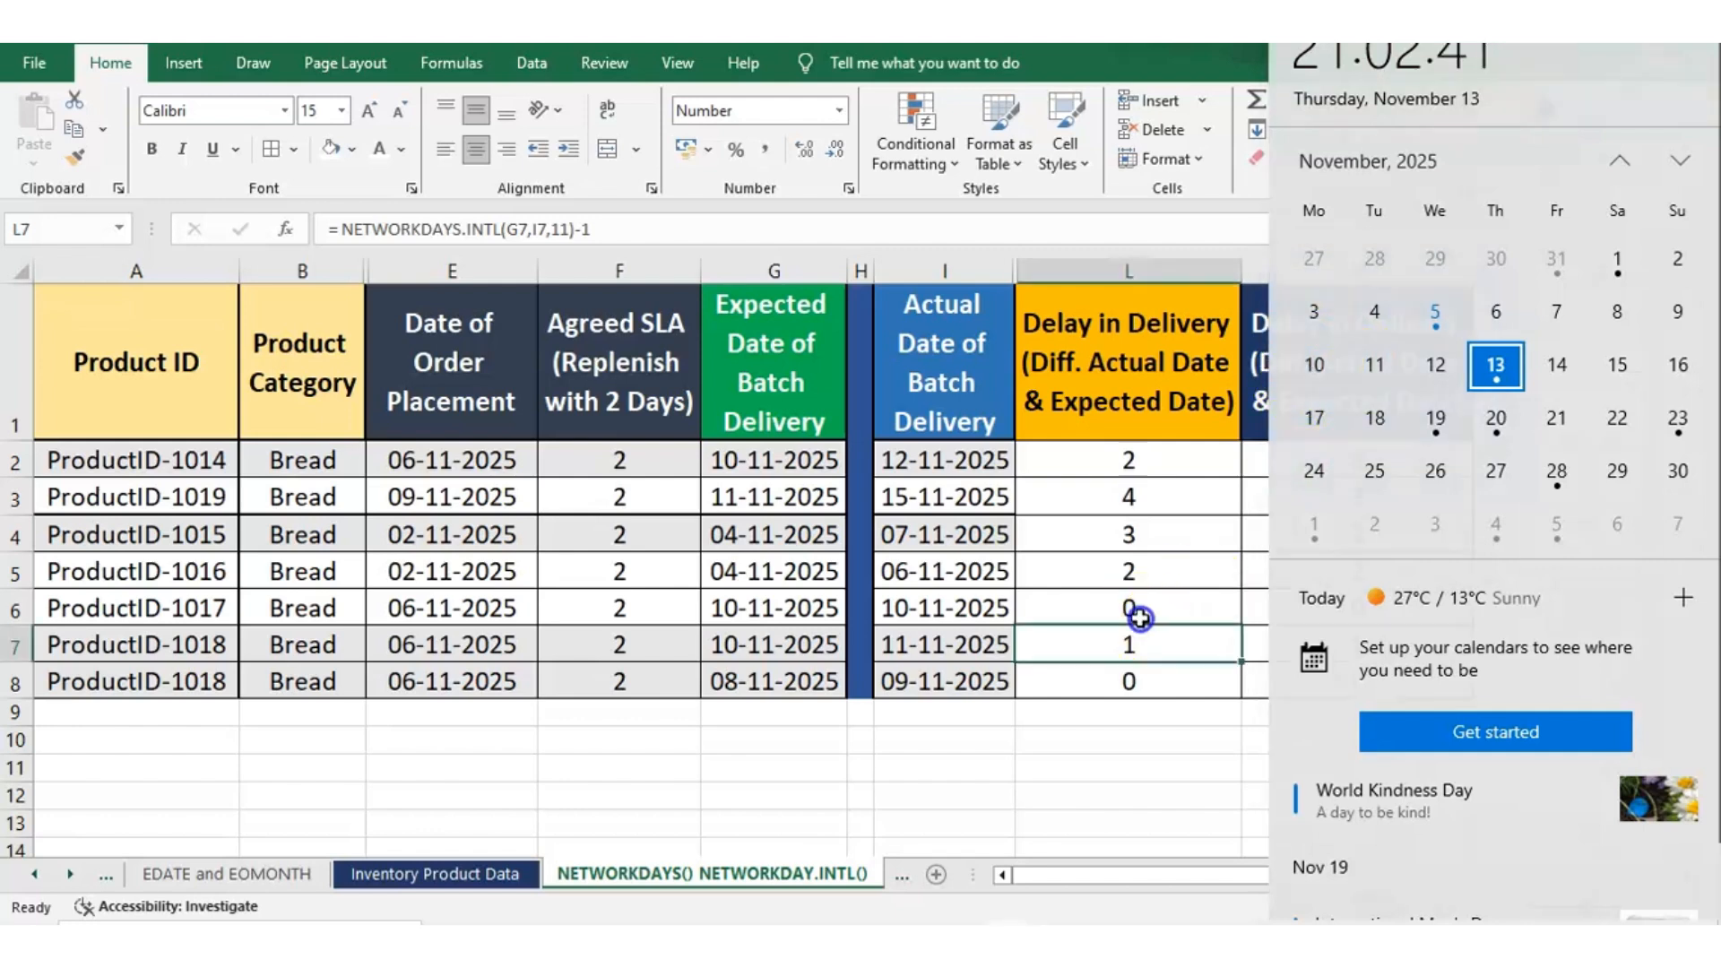
key("Down")
key("Left")
key("Left")
key("Left")
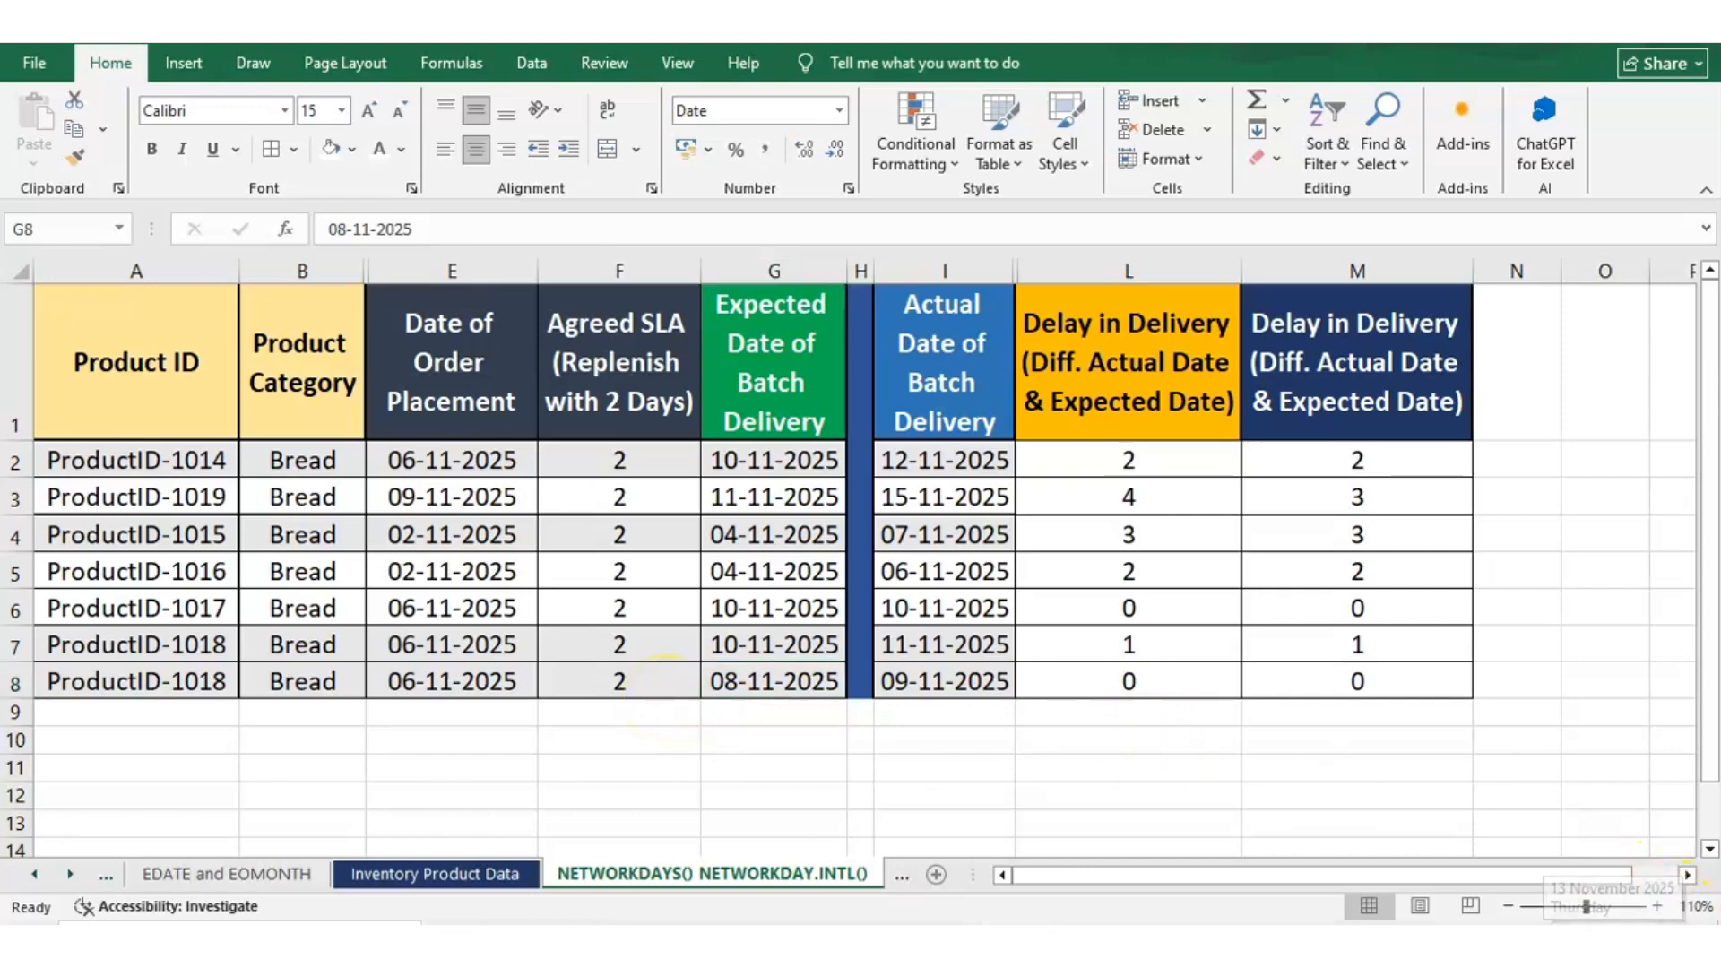
Compare row 8's expected date, 08-11-2025, and actual date, 09-11-2025, with the system calendar to verify its delay
left_click(1682, 923)
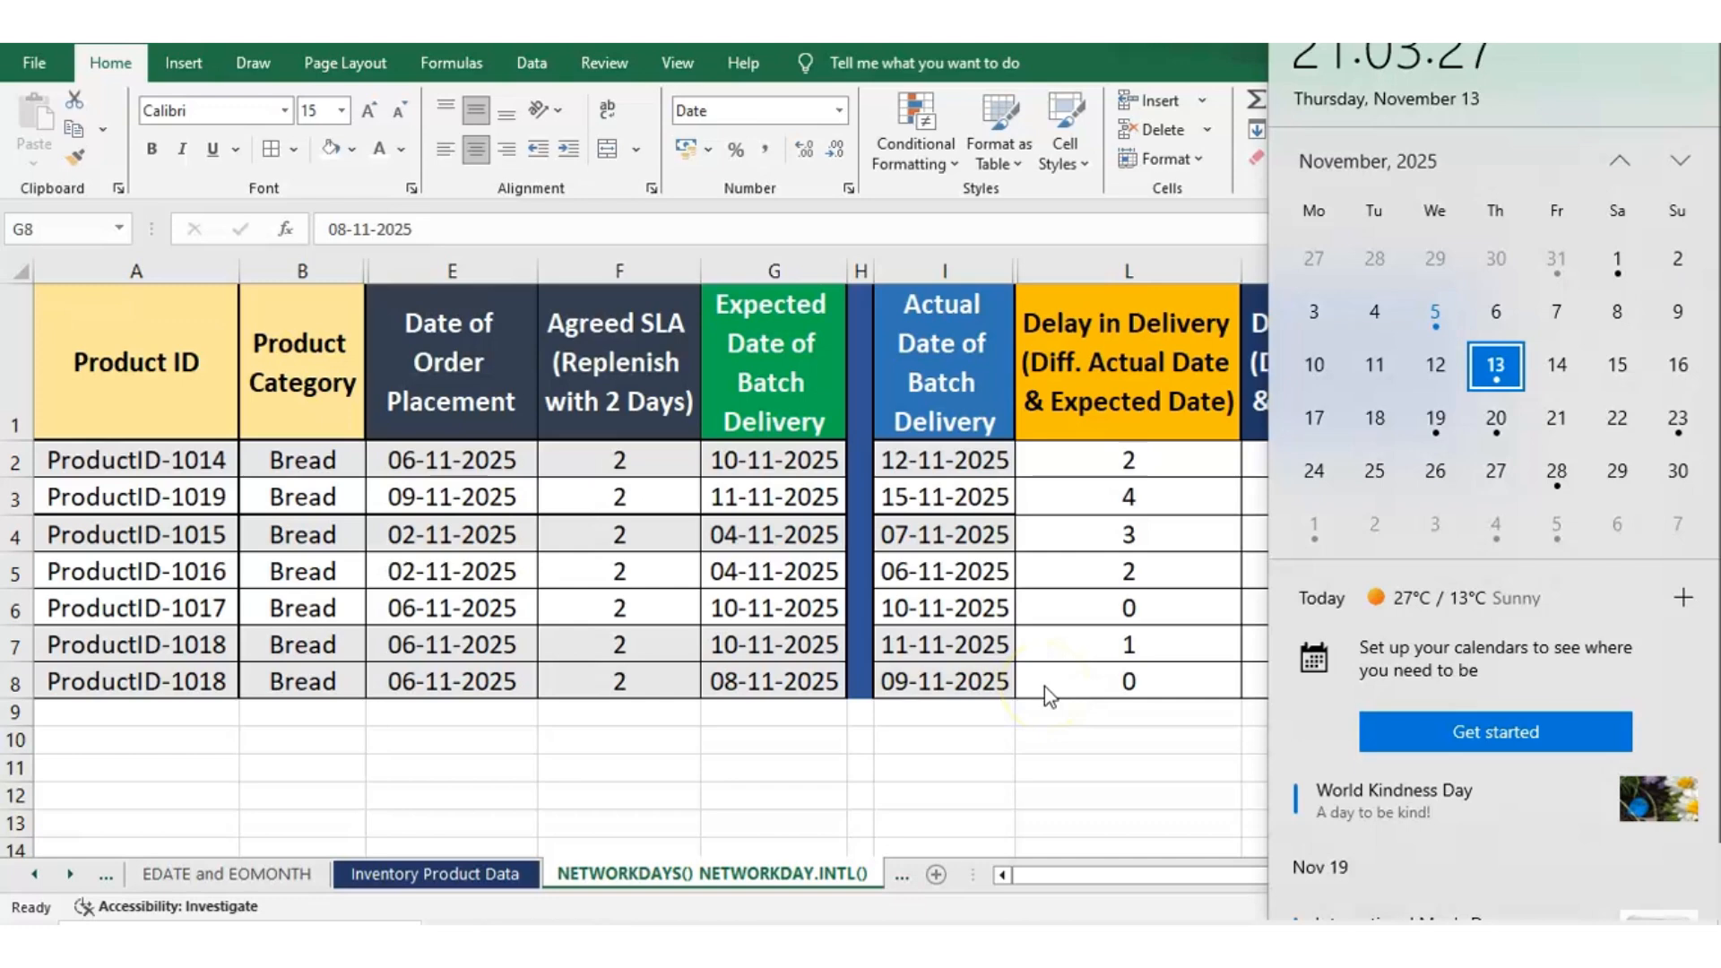
left_click(739, 693)
left_click(1122, 692)
left_click(1121, 686)
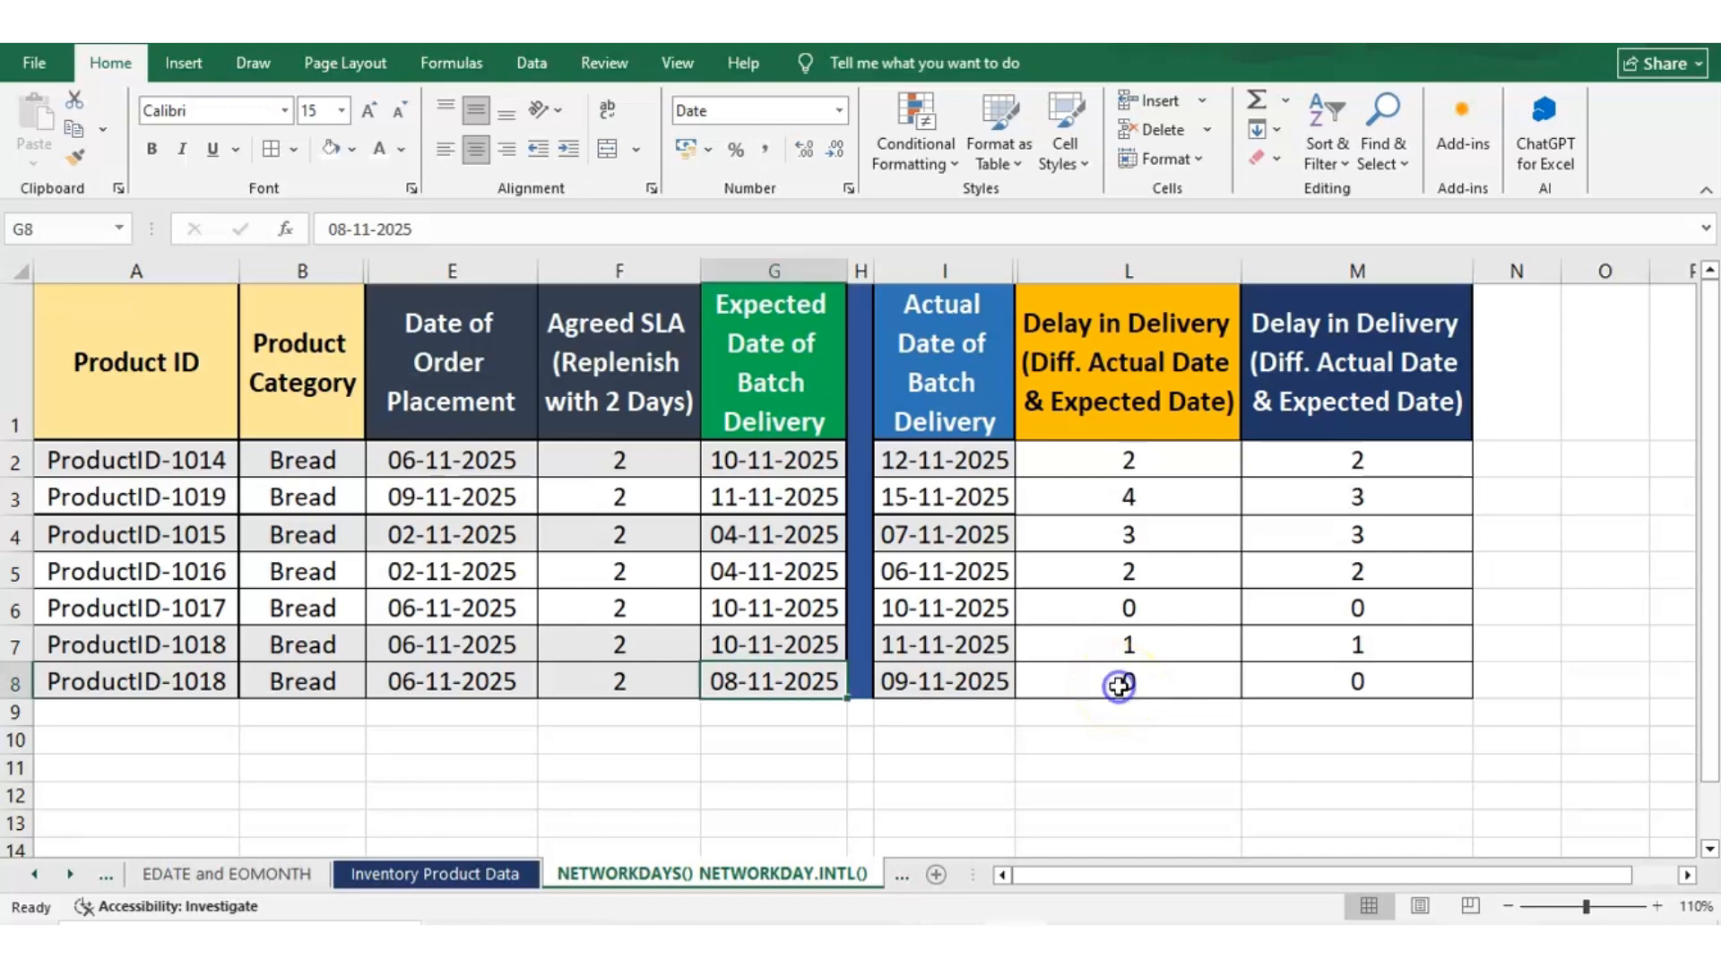
left_click(785, 683)
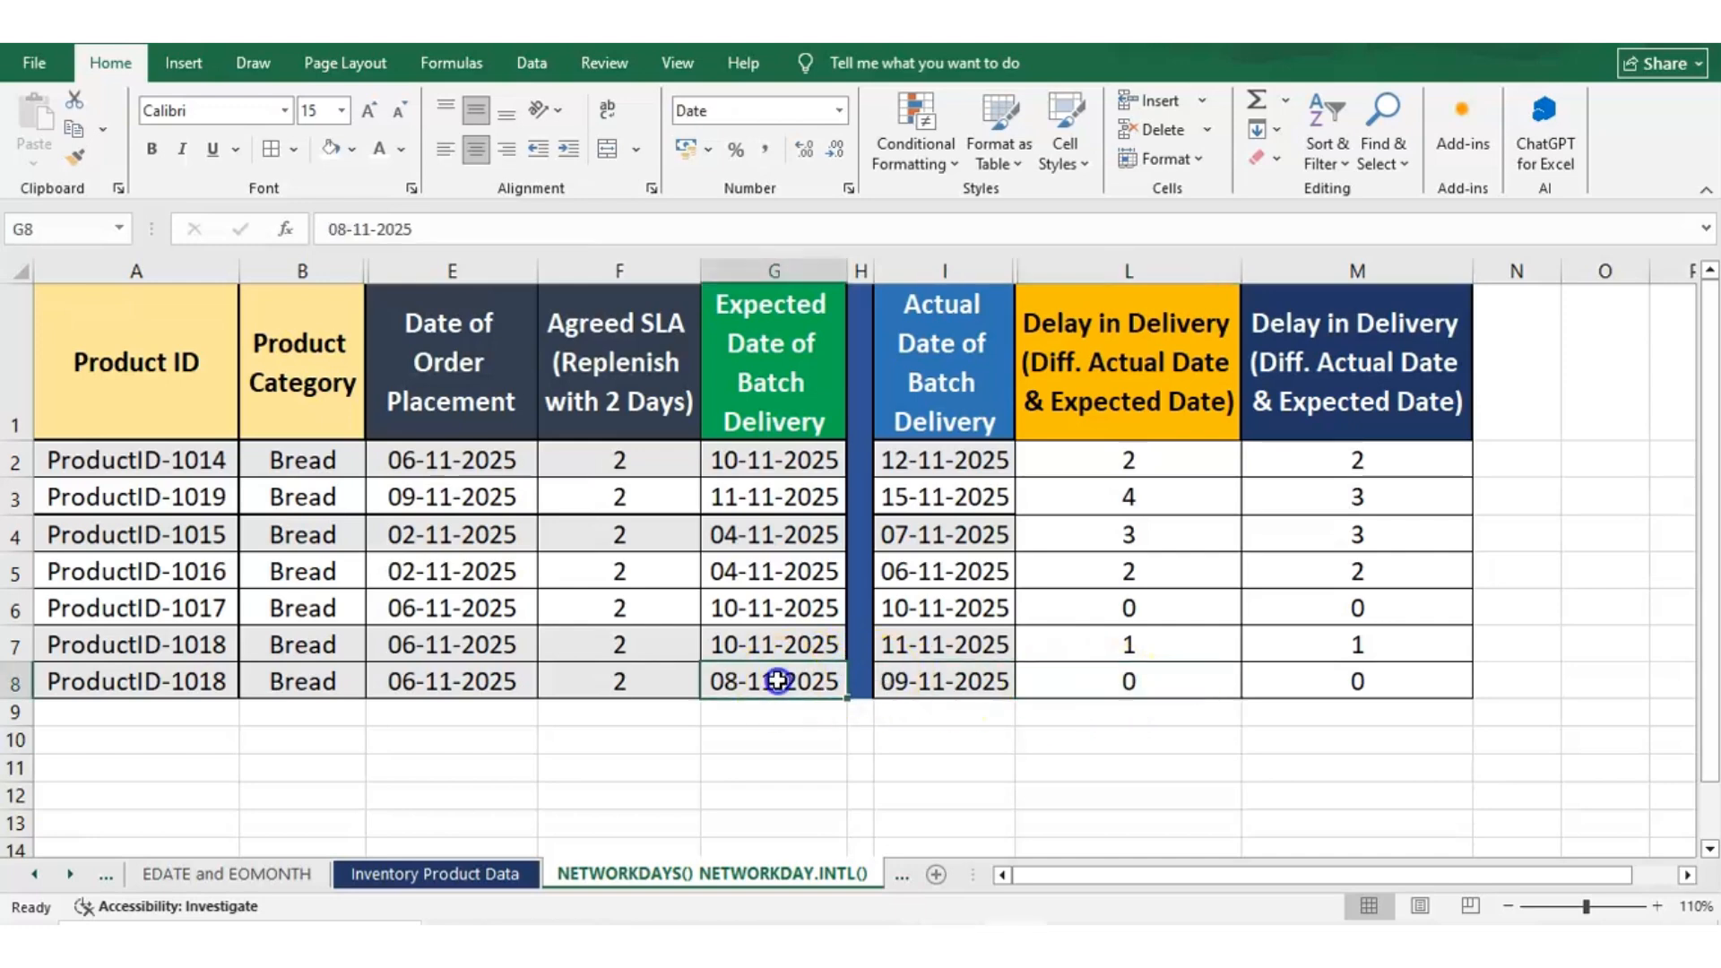
left_click(946, 679)
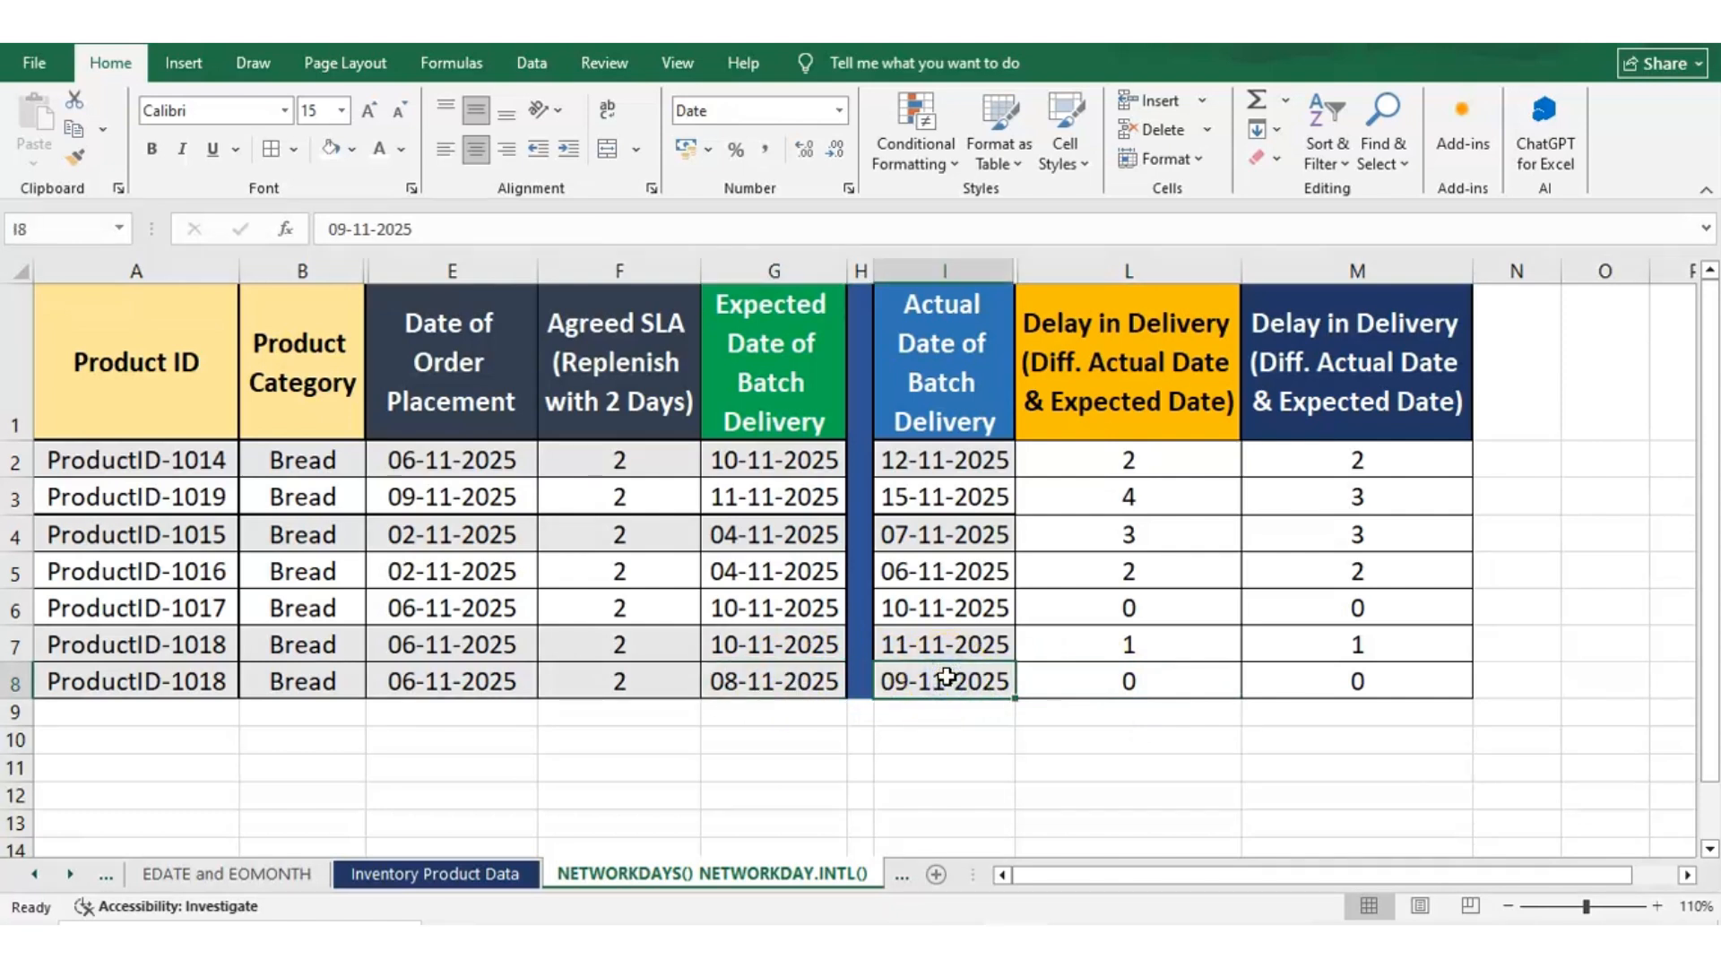
left_click(1658, 919)
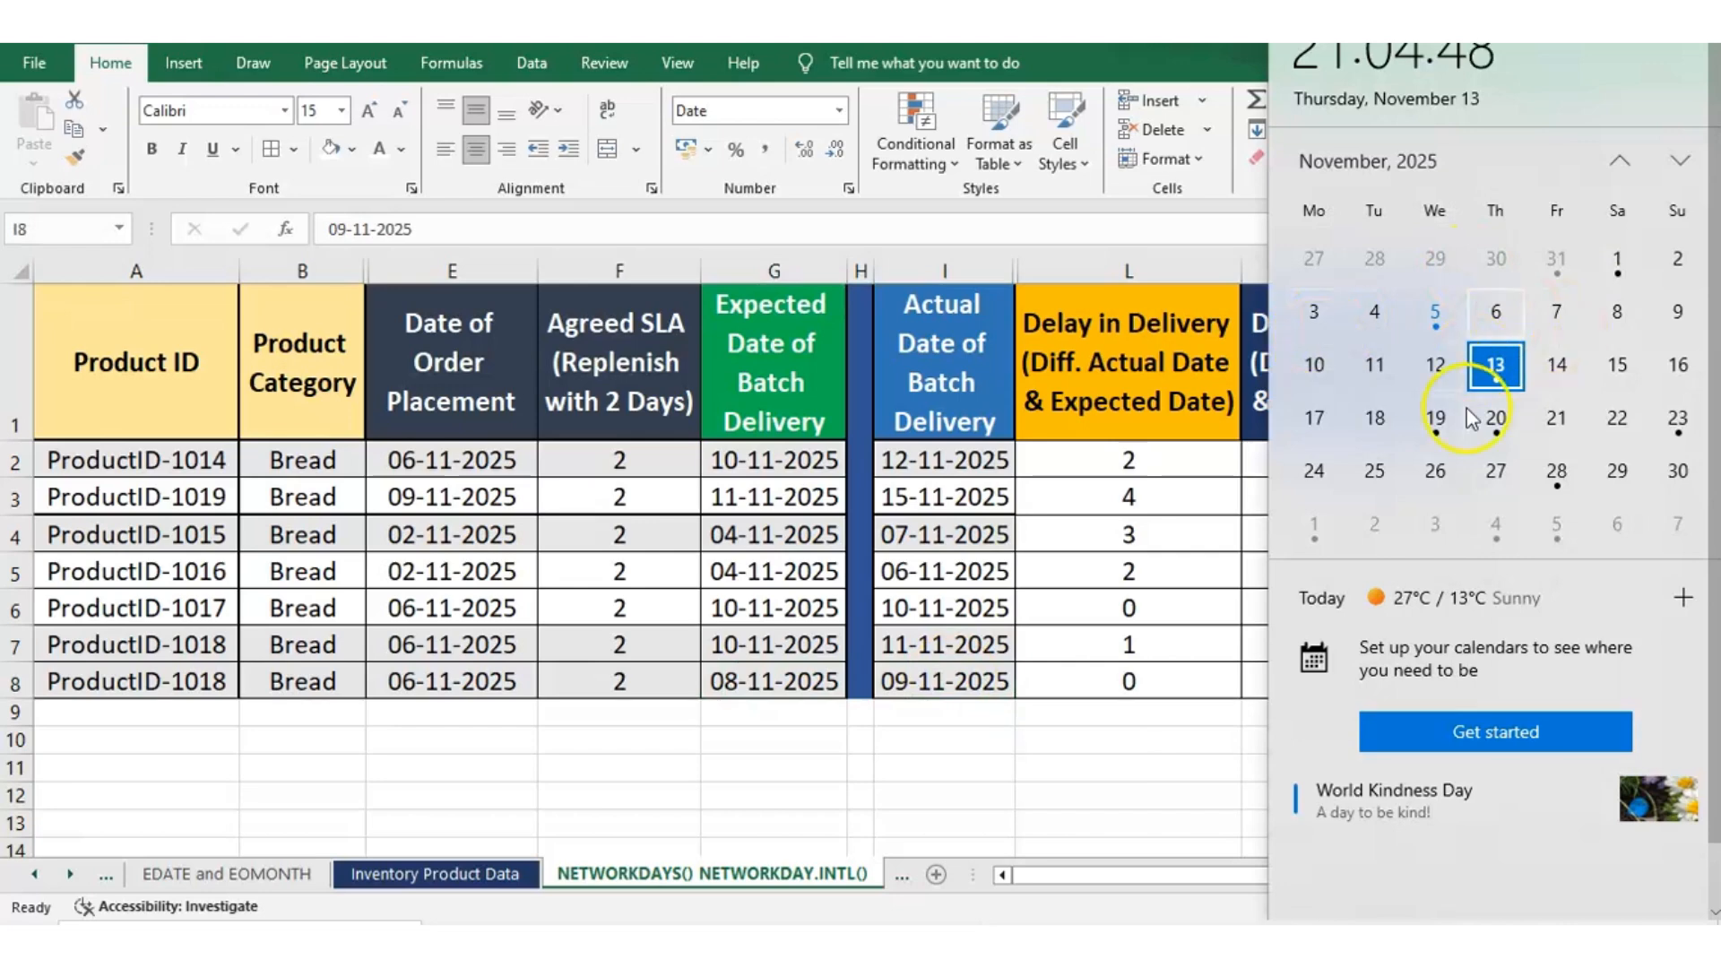